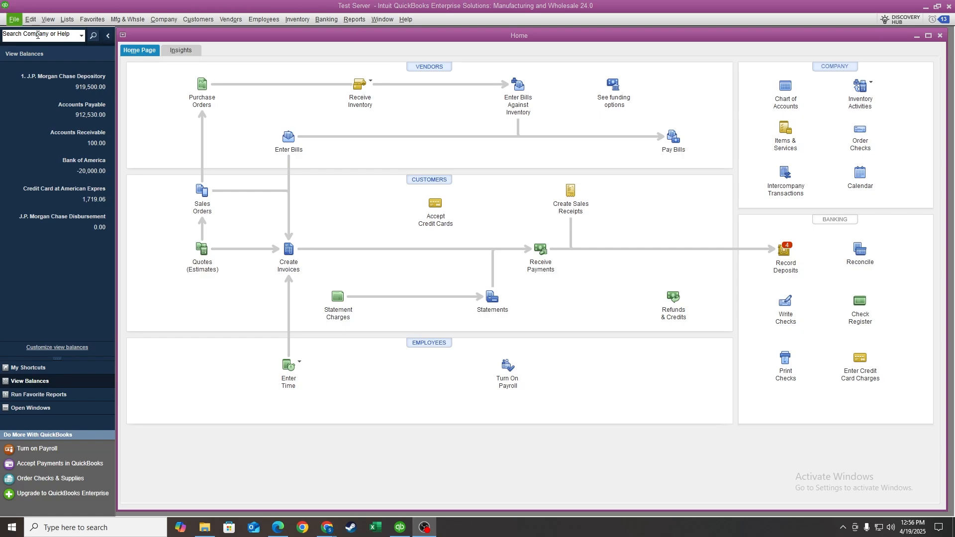
- Open the setup for users and roles, entering the administrator password to get access
click(164, 19)
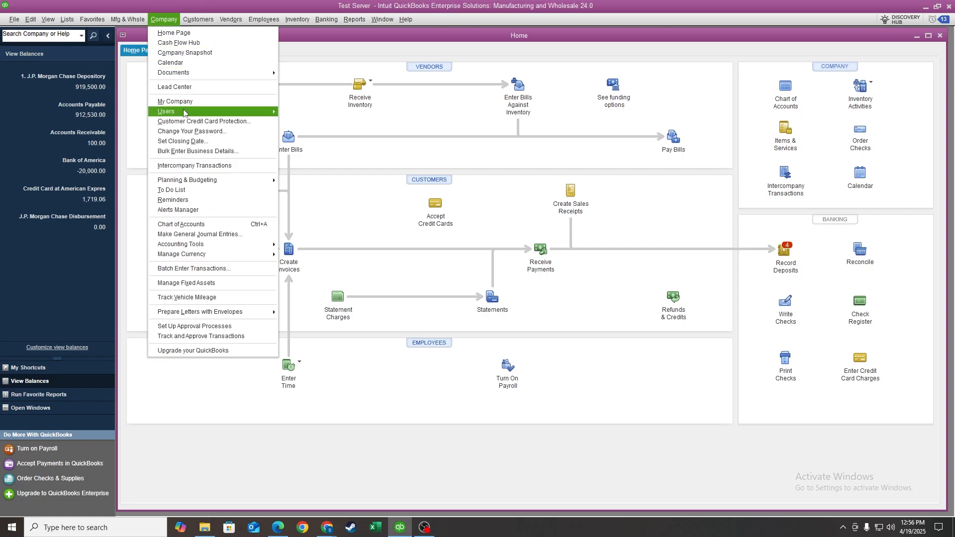
mouse_move(183, 114)
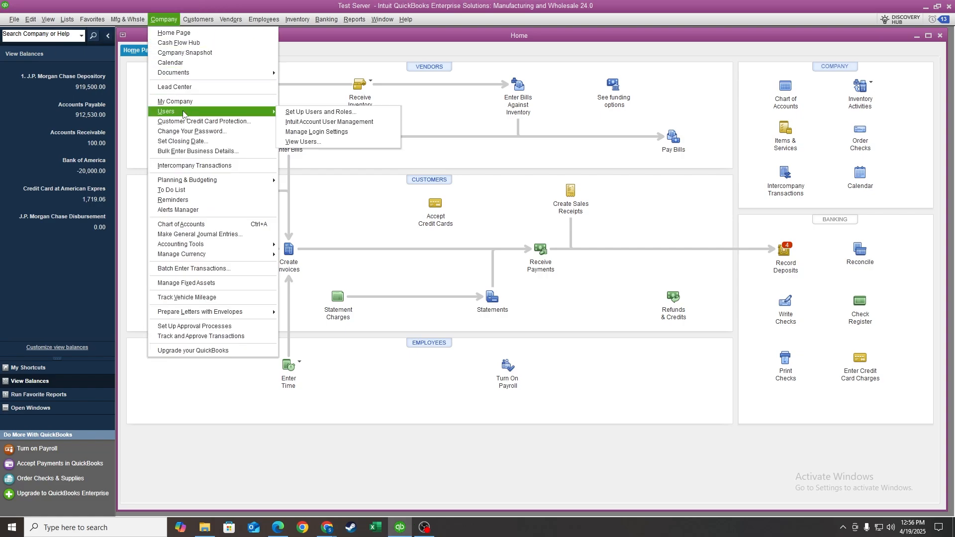
click(327, 114)
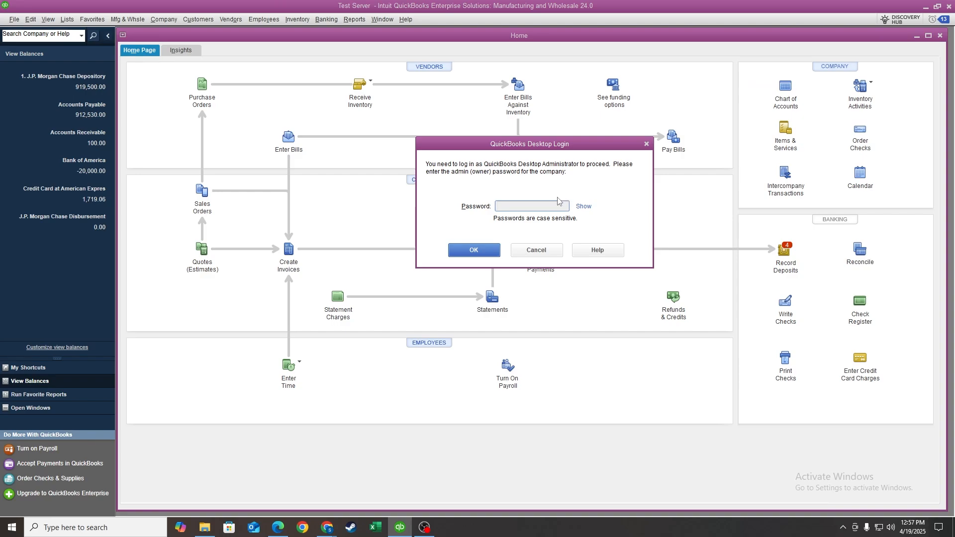
text(********)
key(Return)
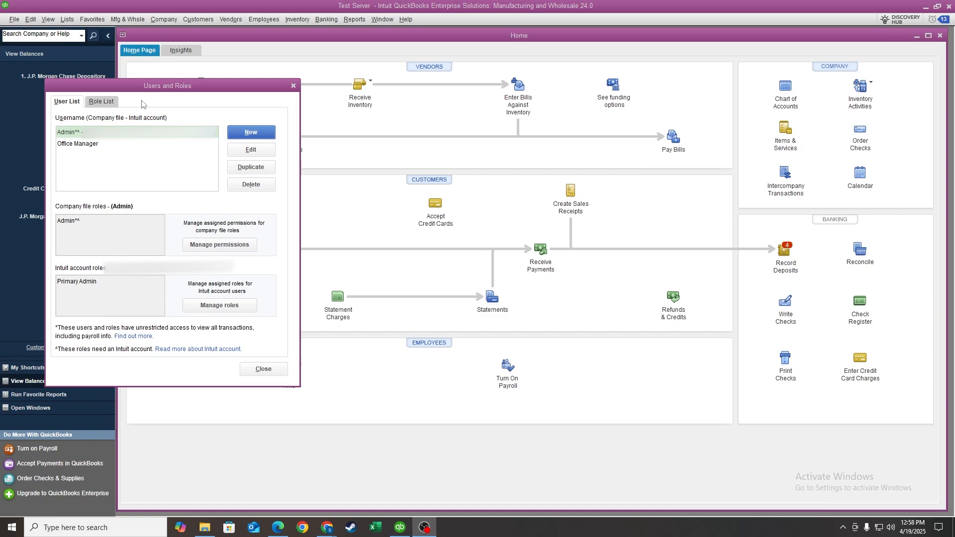
- Examine the roles assigned to the Office Manager and Admin users, including the description of the Accounts Receivable role
click(80, 145)
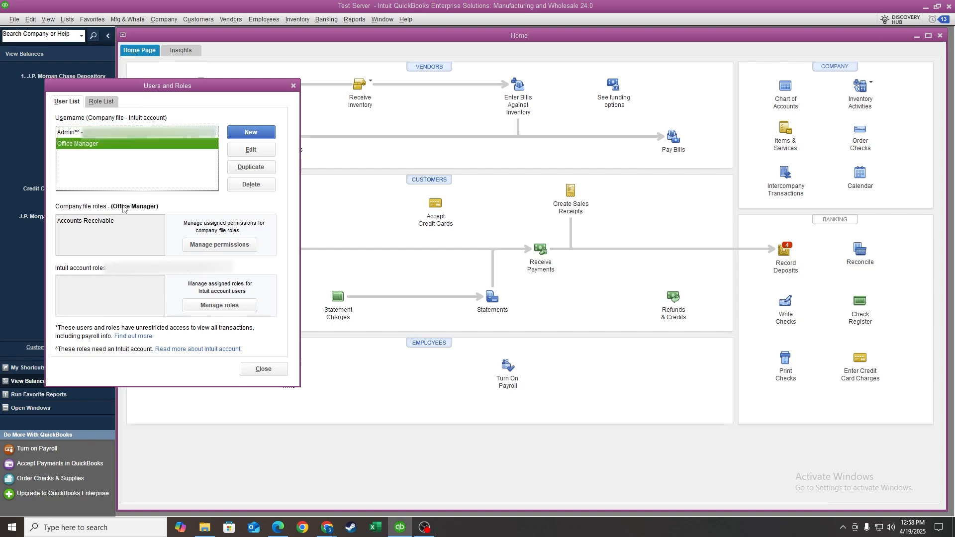
click(111, 224)
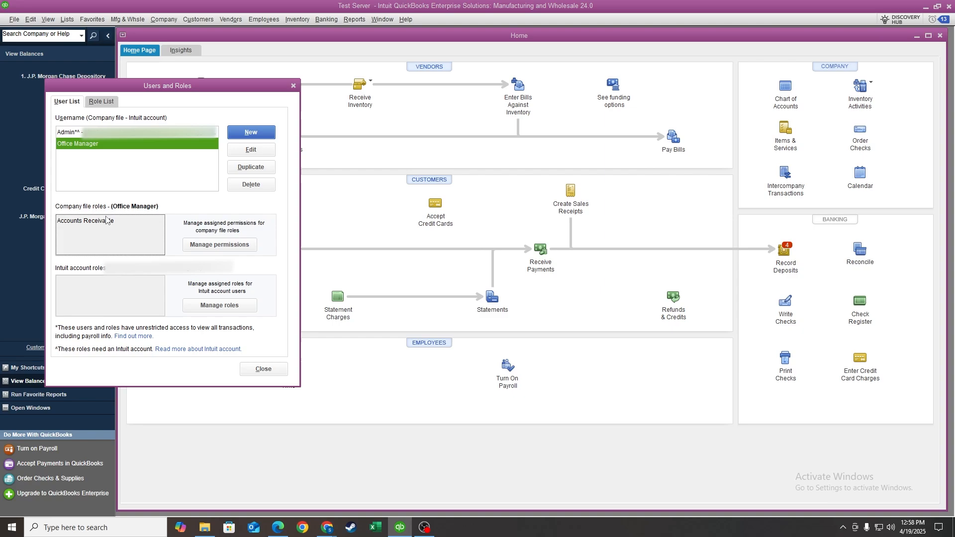
click(103, 101)
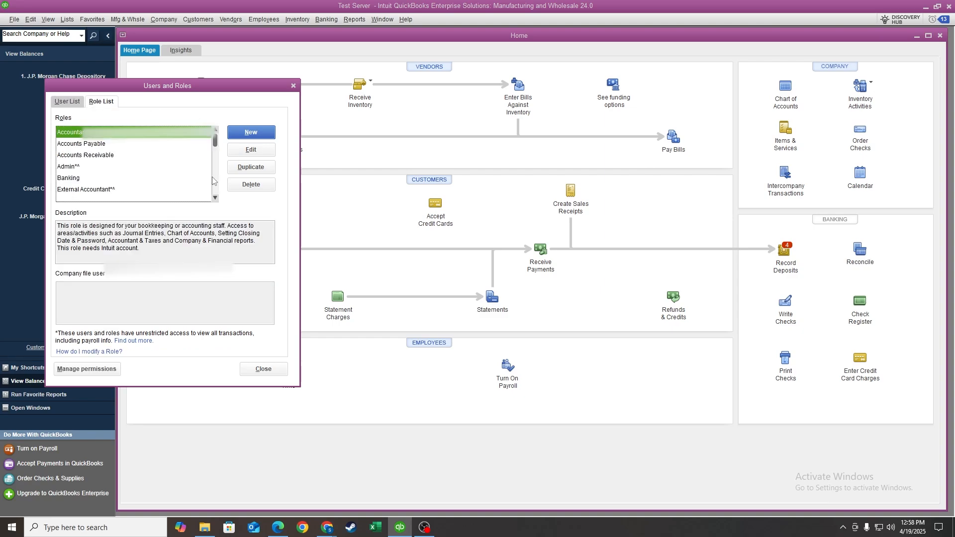
click(79, 155)
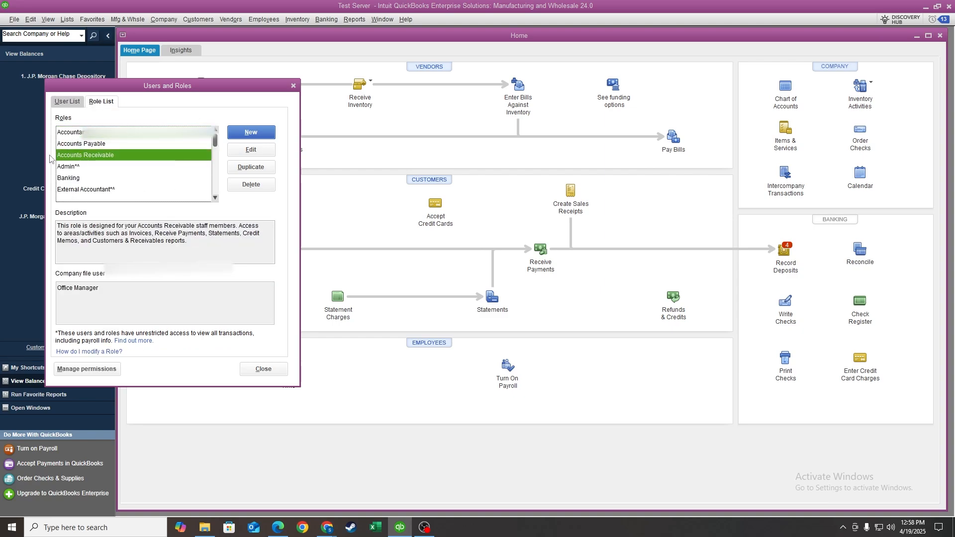
click(68, 102)
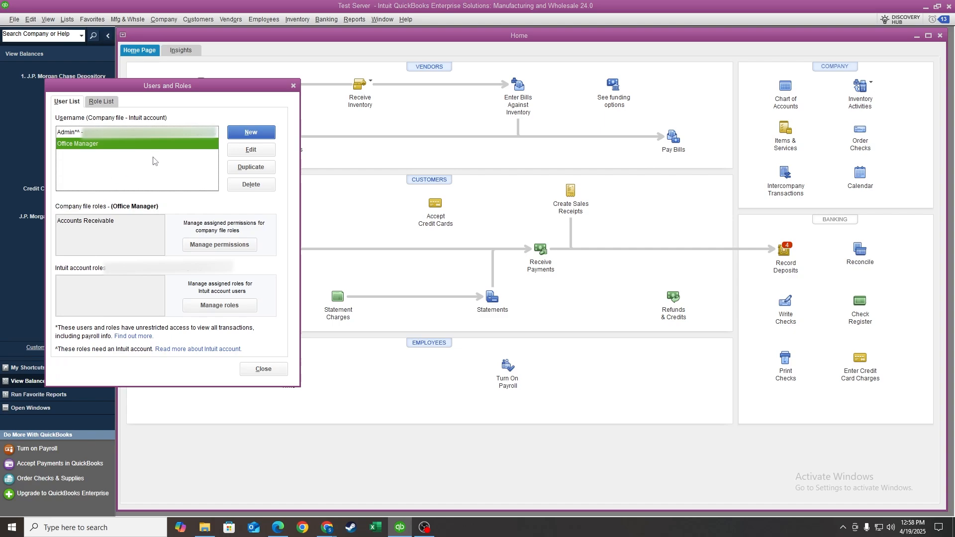
click(99, 225)
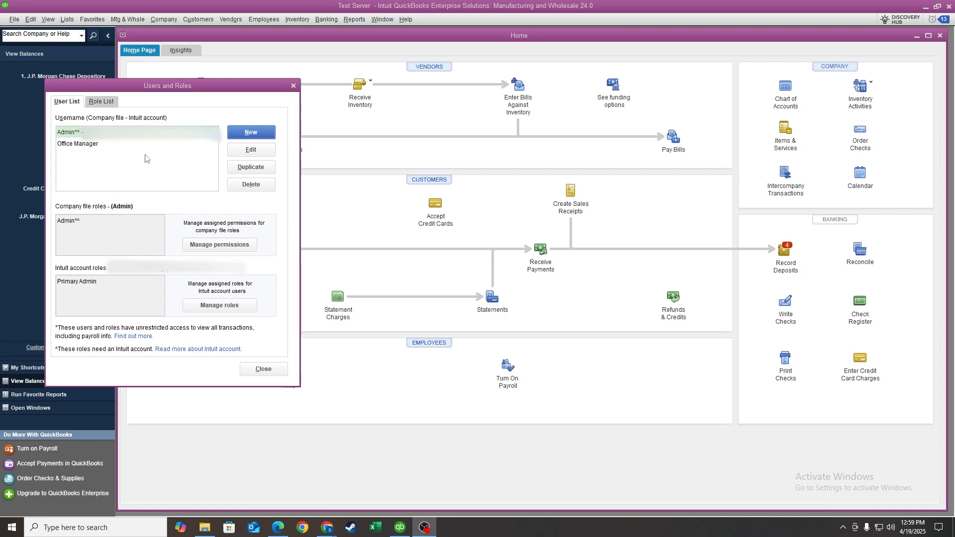
click(93, 145)
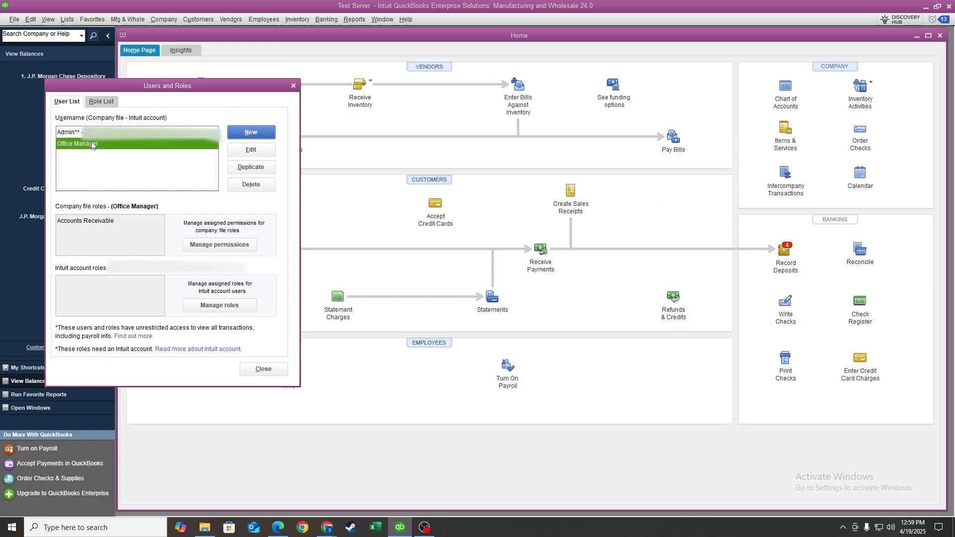
click(92, 133)
click(82, 145)
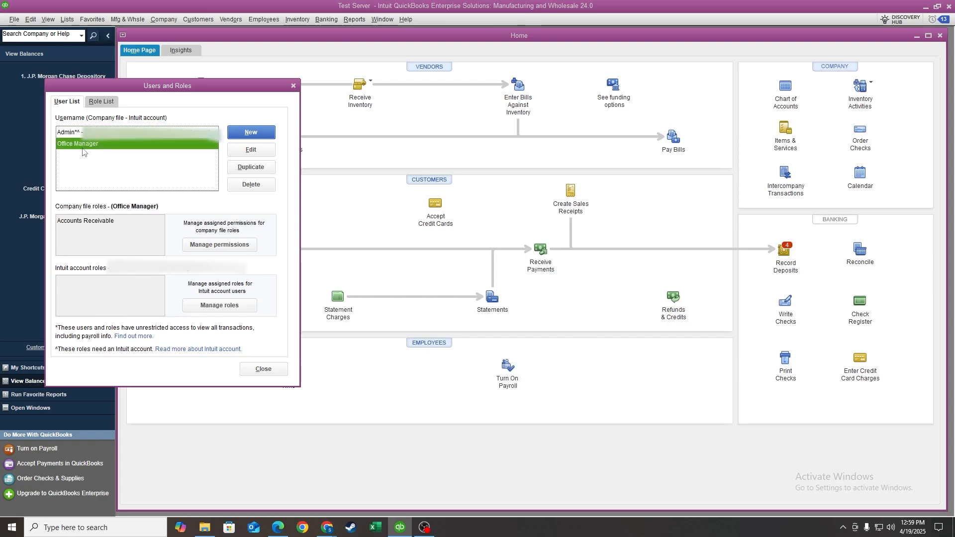
key(Up)
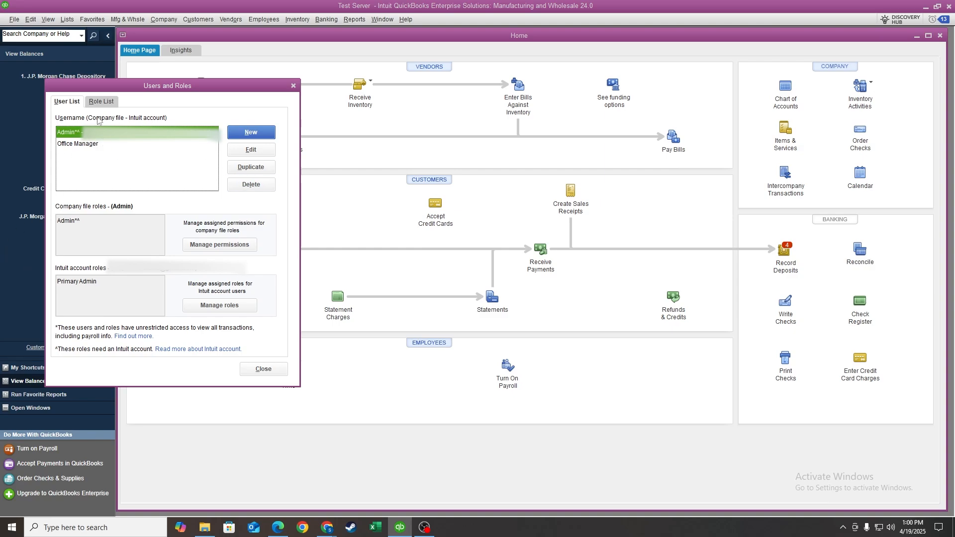
click(69, 284)
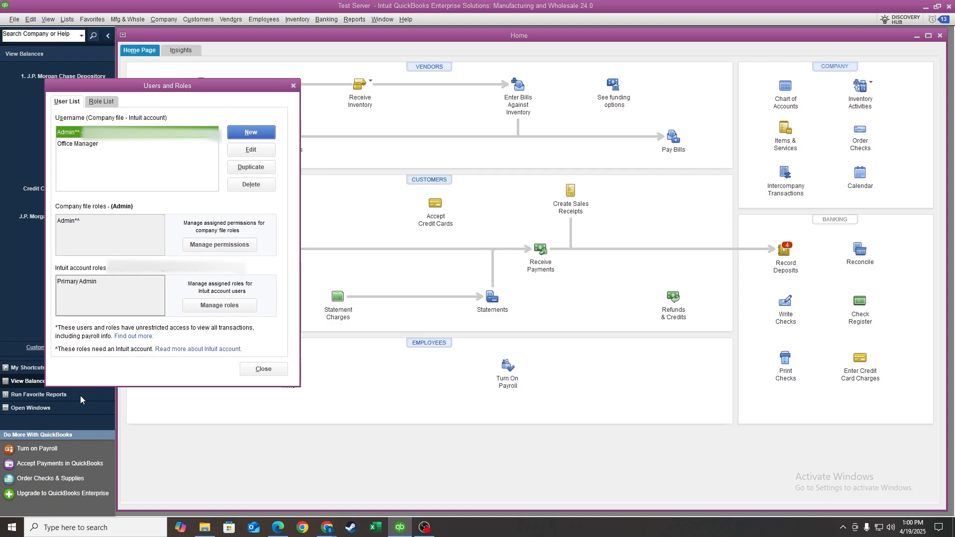
click(87, 145)
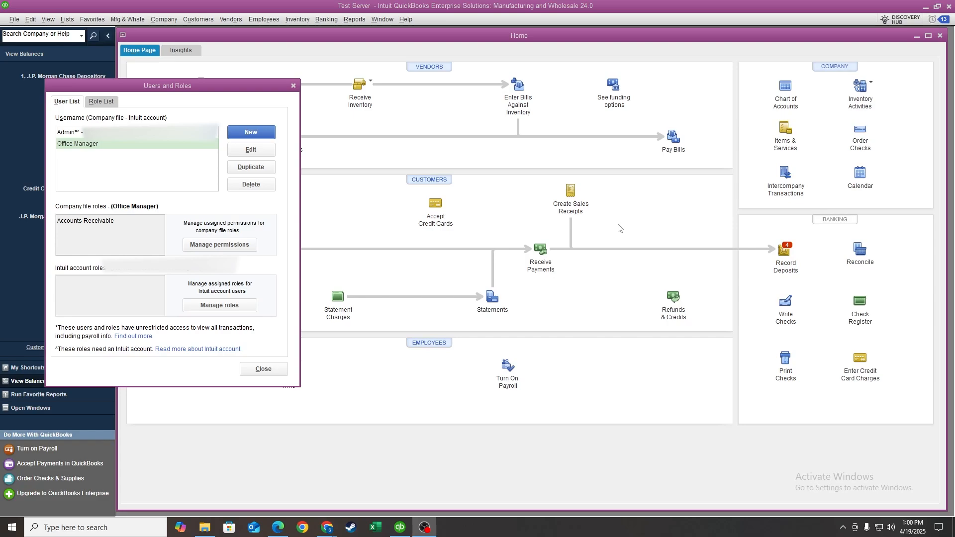
- Start a new user named General Manager, entering and confirming the account password
click(252, 133)
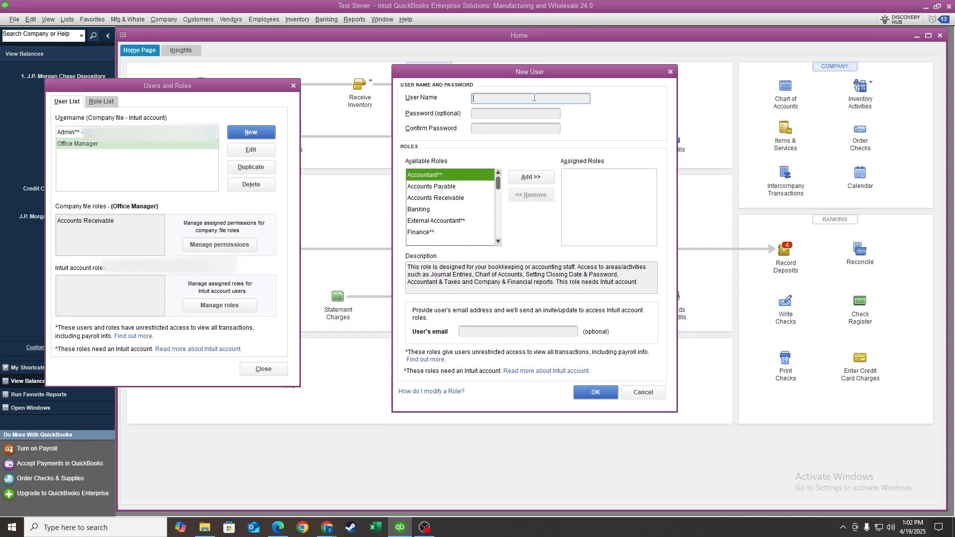
text(General Manager)
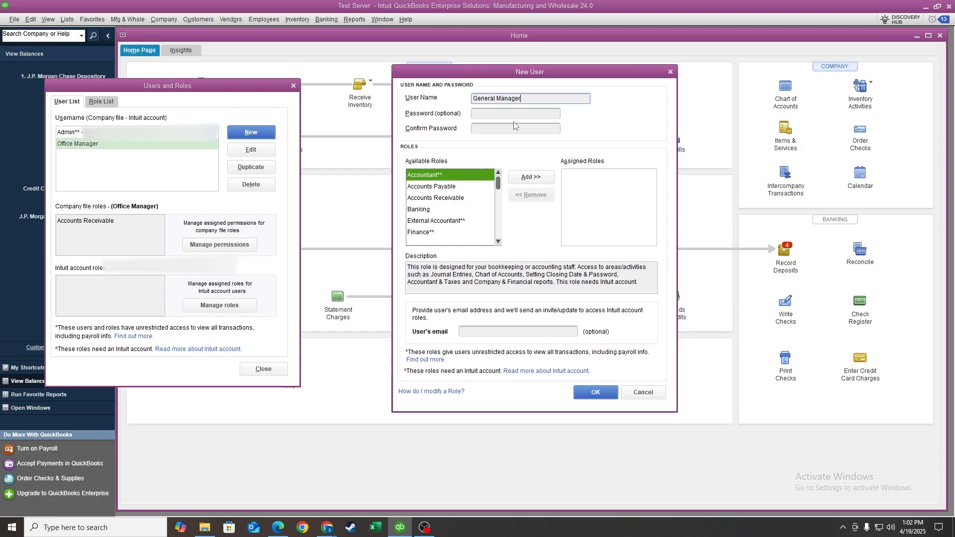
click(523, 116)
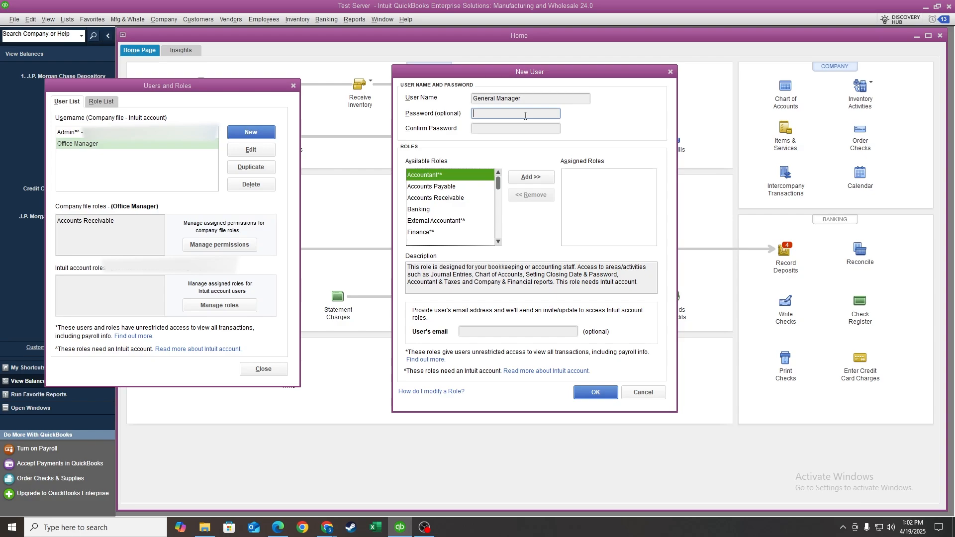
text(********)
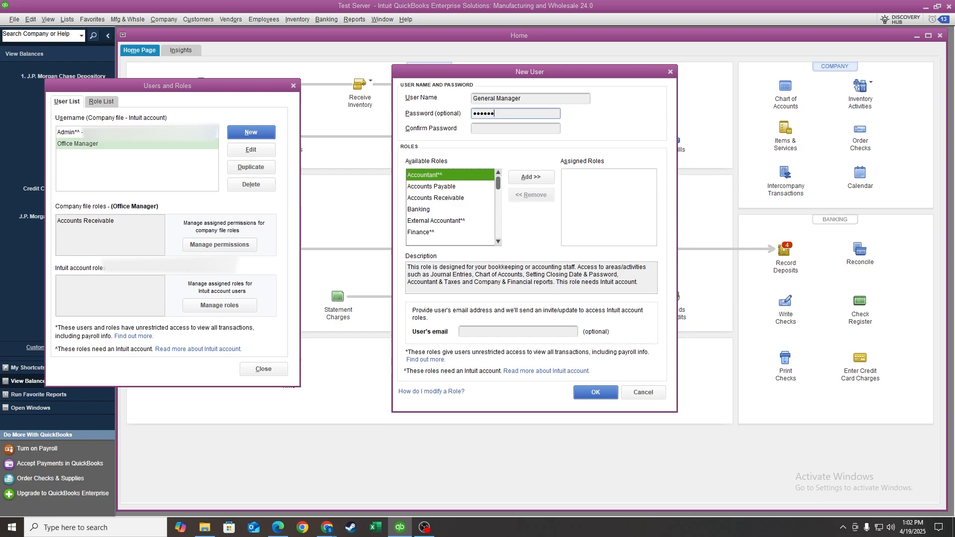
key(Tab)
text(*******)
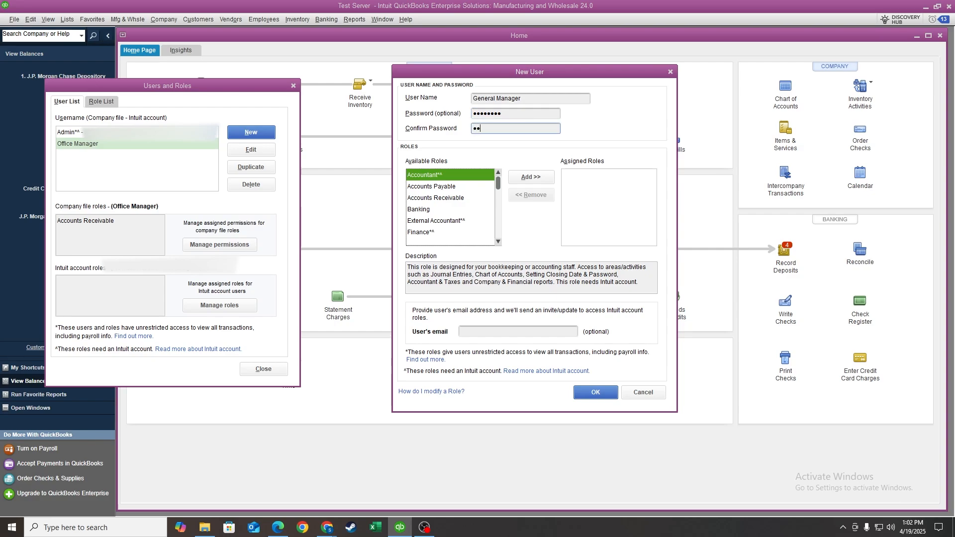
text(*)
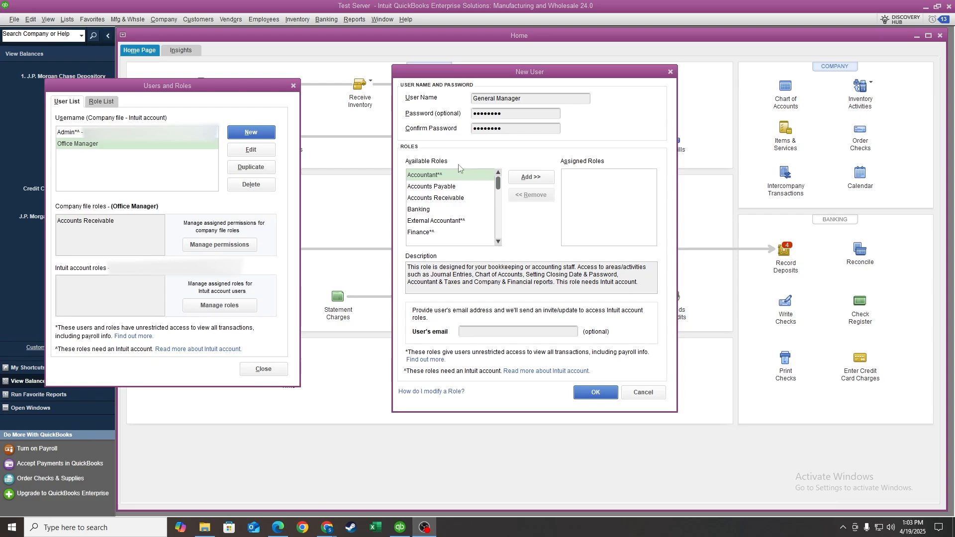
- Assign the Accounts Payable, Accounts Receivable and Banking roles to the new user, leaving out External Accountant
click(454, 188)
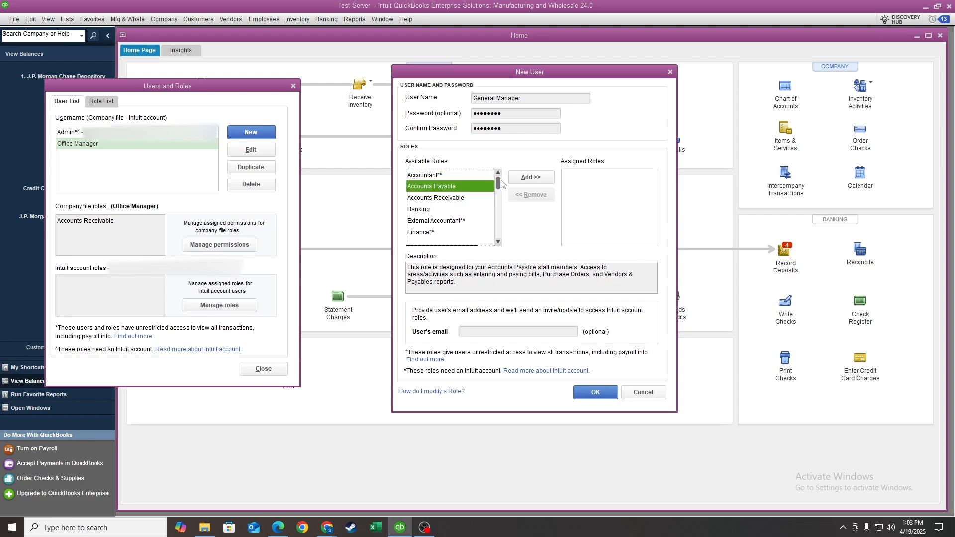
click(531, 180)
click(530, 179)
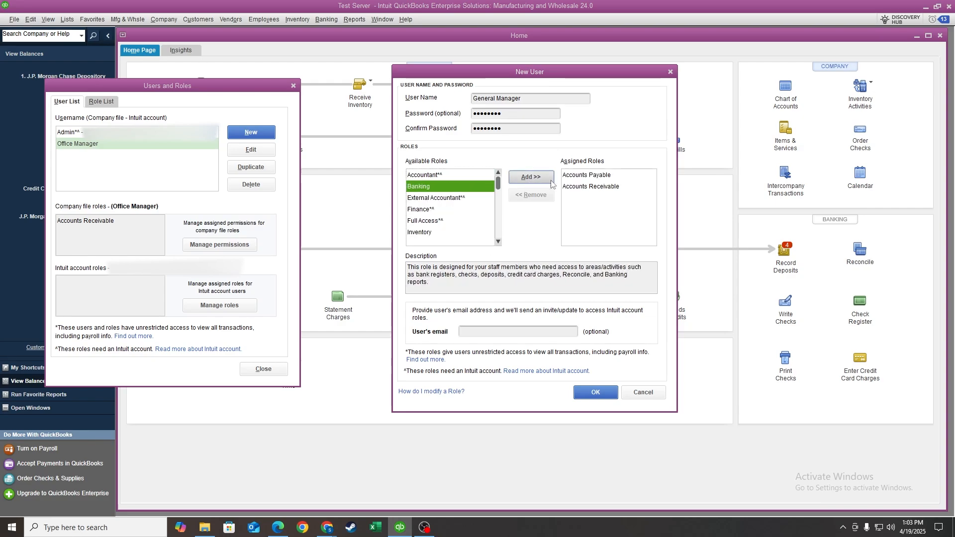
click(548, 182)
click(551, 184)
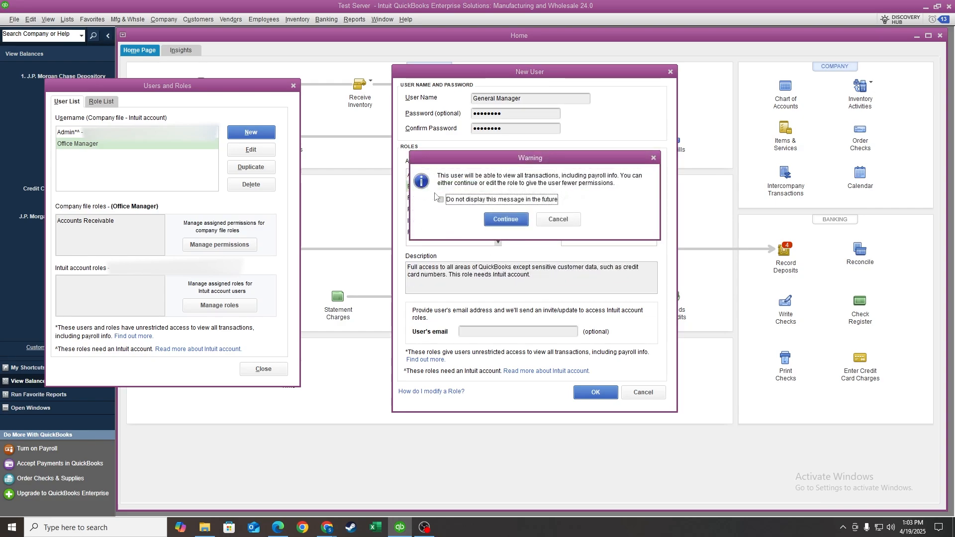
click(557, 219)
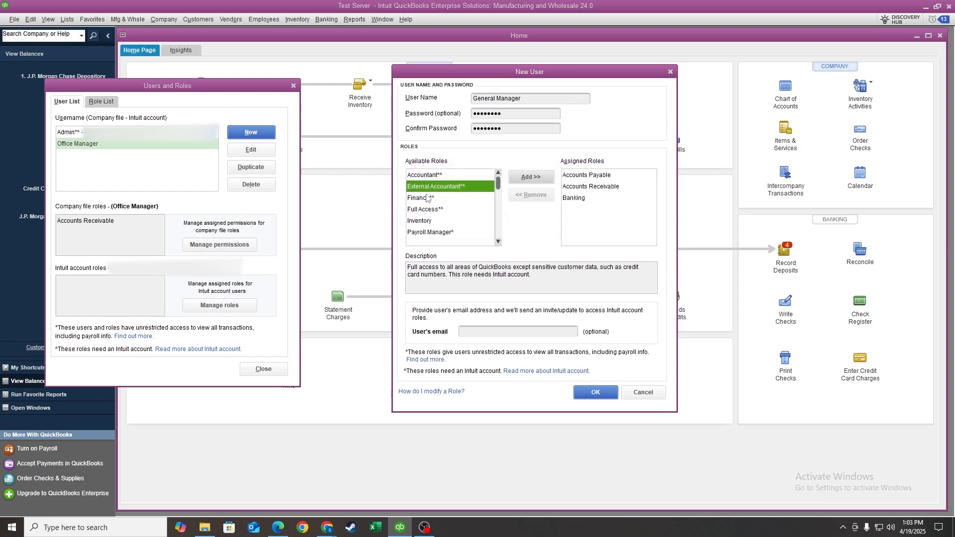
- Assign the Inventory and Full Access roles to the new user, accepting access to all transactions
click(479, 198)
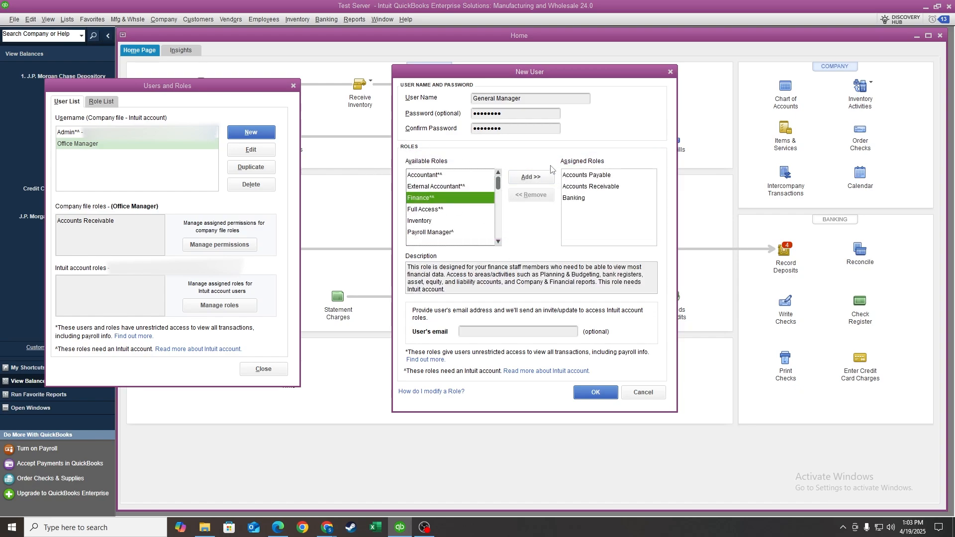
click(450, 221)
click(531, 177)
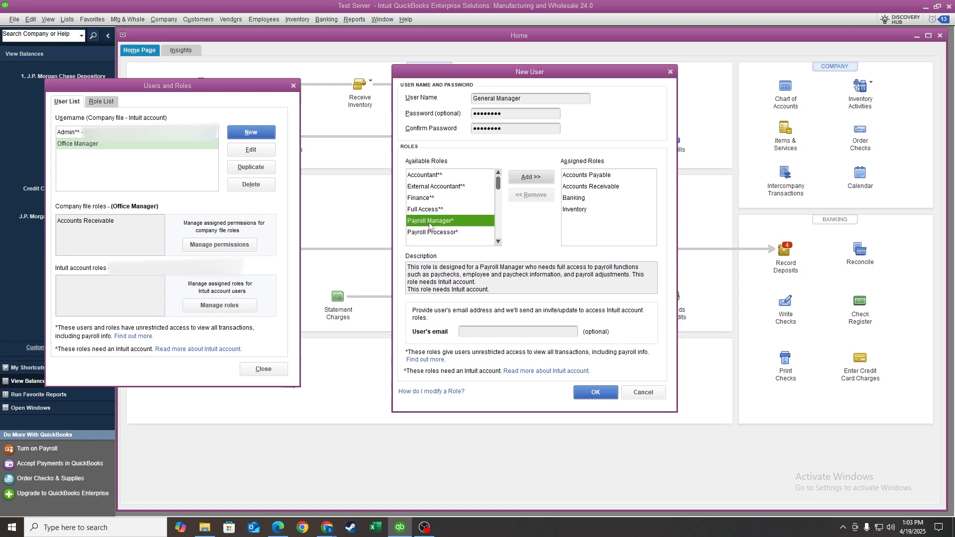
click(430, 209)
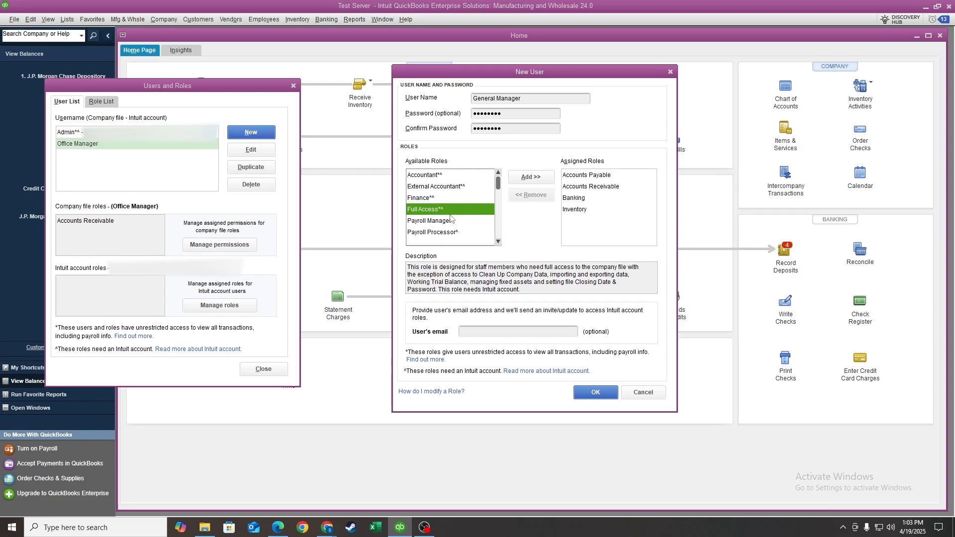
click(543, 183)
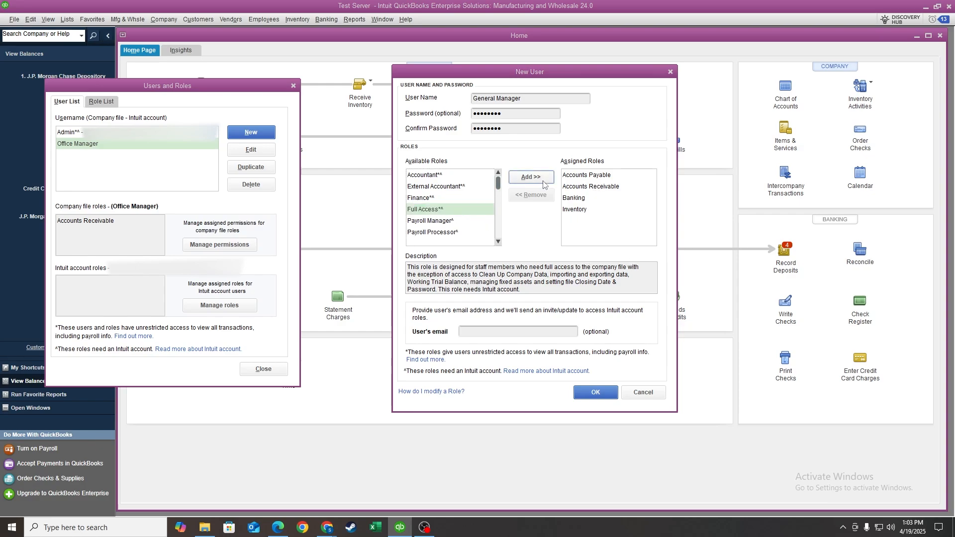
click(505, 221)
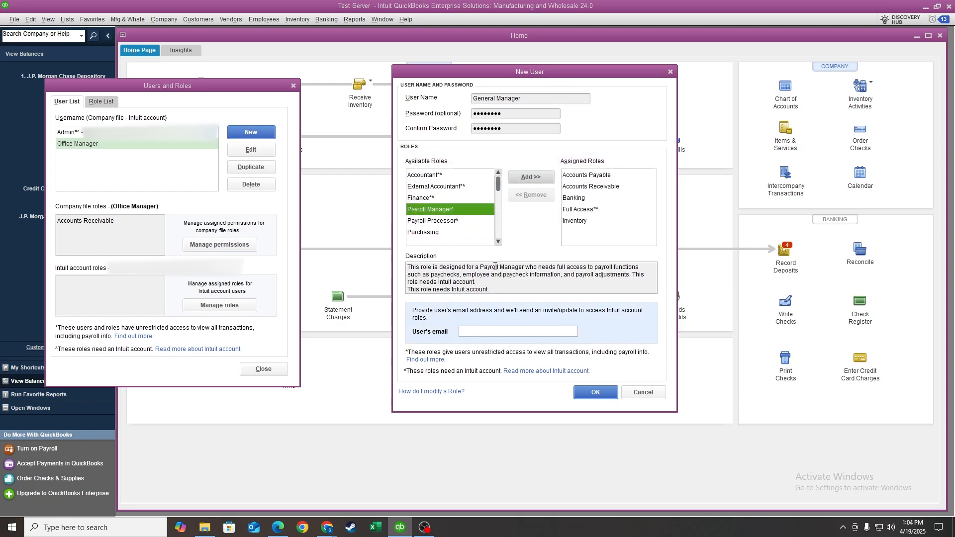
- Assign the Purchasing and Sales roles to the new user and check the View-Only role's description
click(498, 242)
click(439, 212)
click(434, 223)
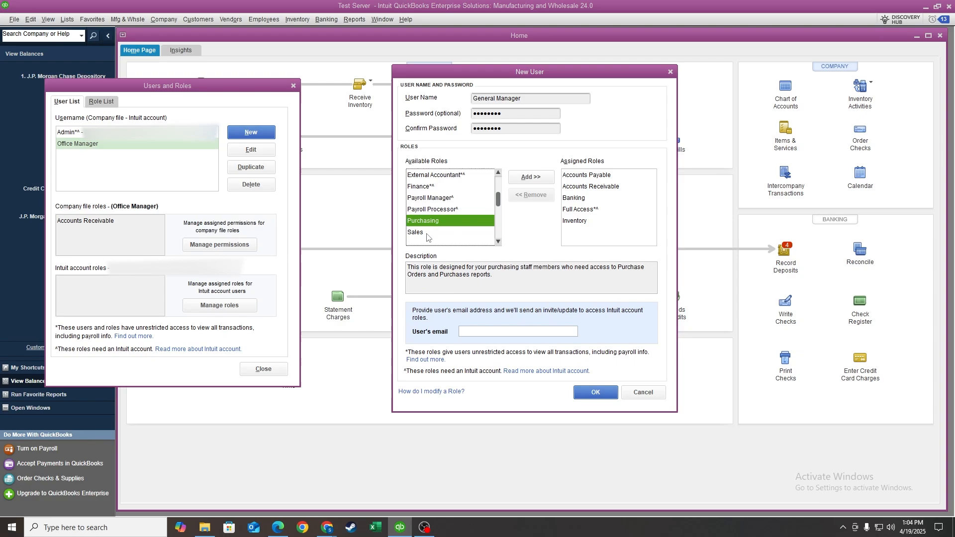
click(530, 177)
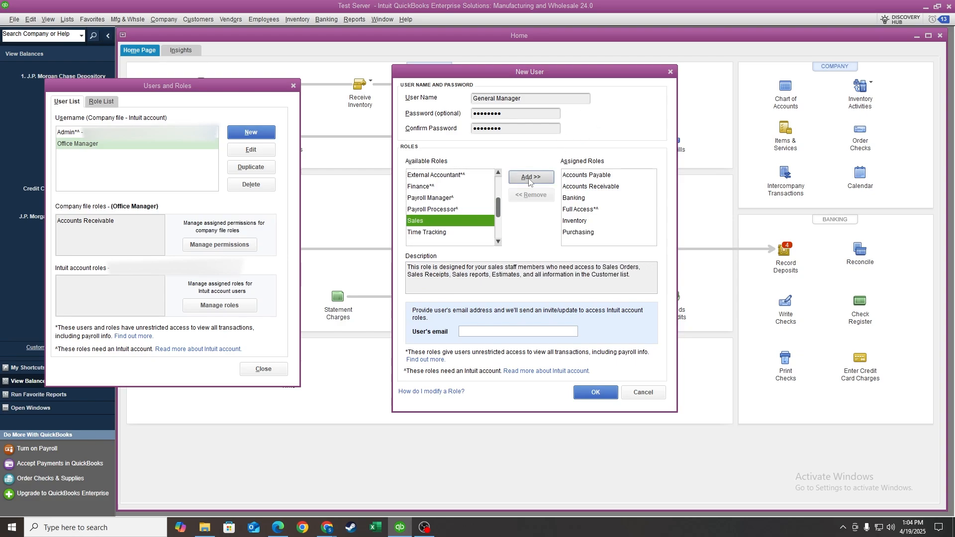
click(529, 179)
scroll(459, 226, up, 1)
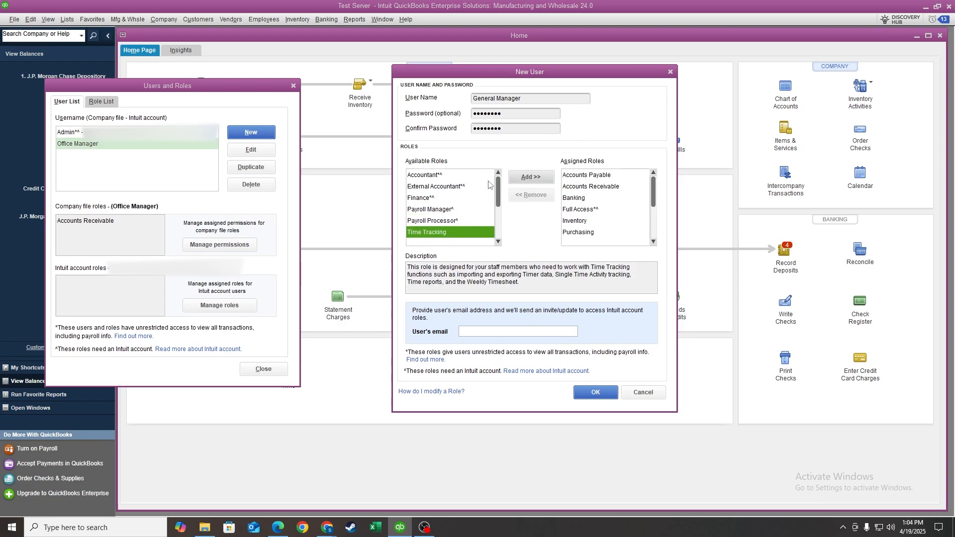
scroll(597, 199, down, 1)
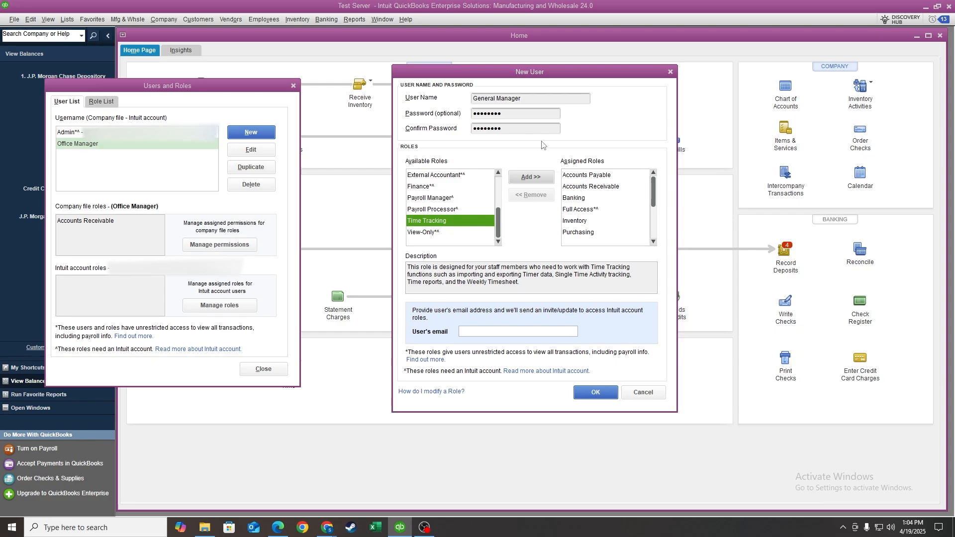
click(433, 232)
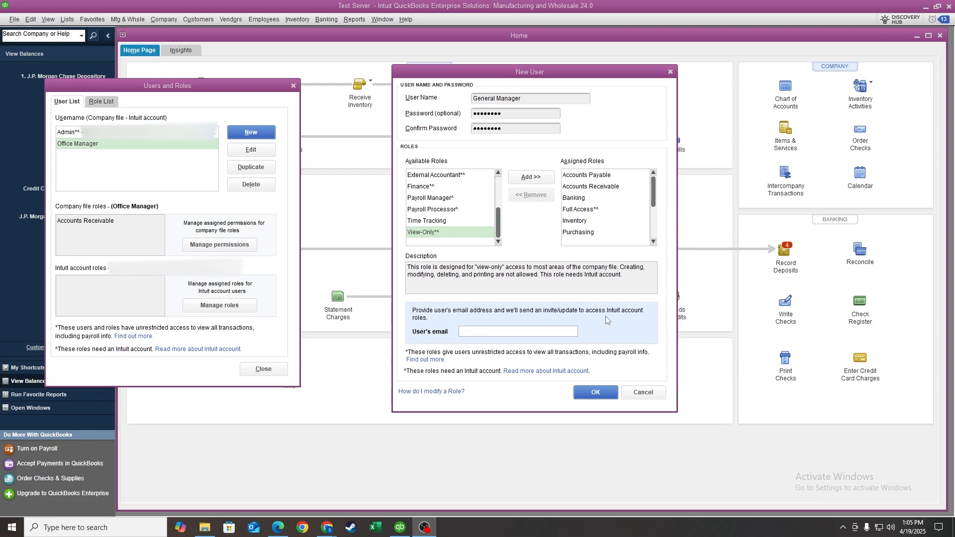
- Remove the Full Access role from the new user's assigned roles
click(602, 209)
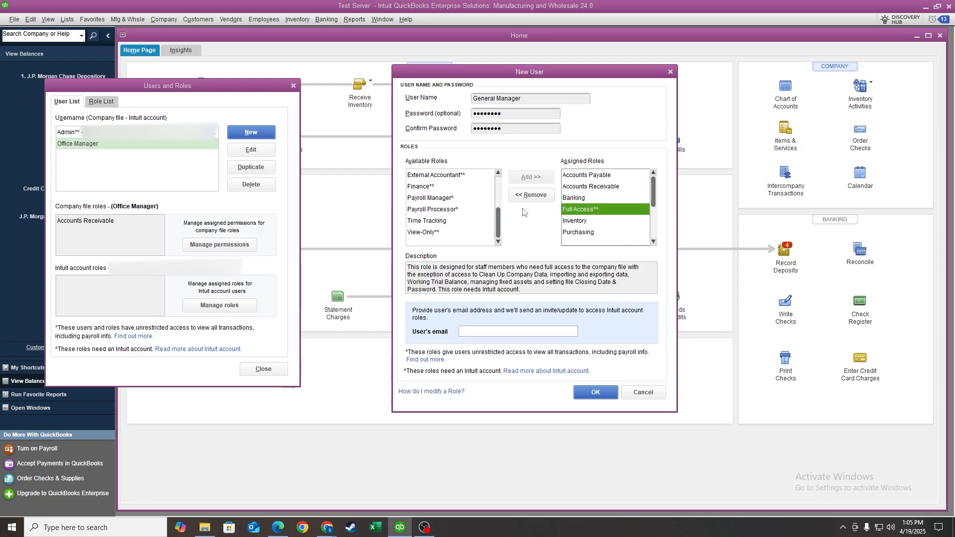
click(531, 195)
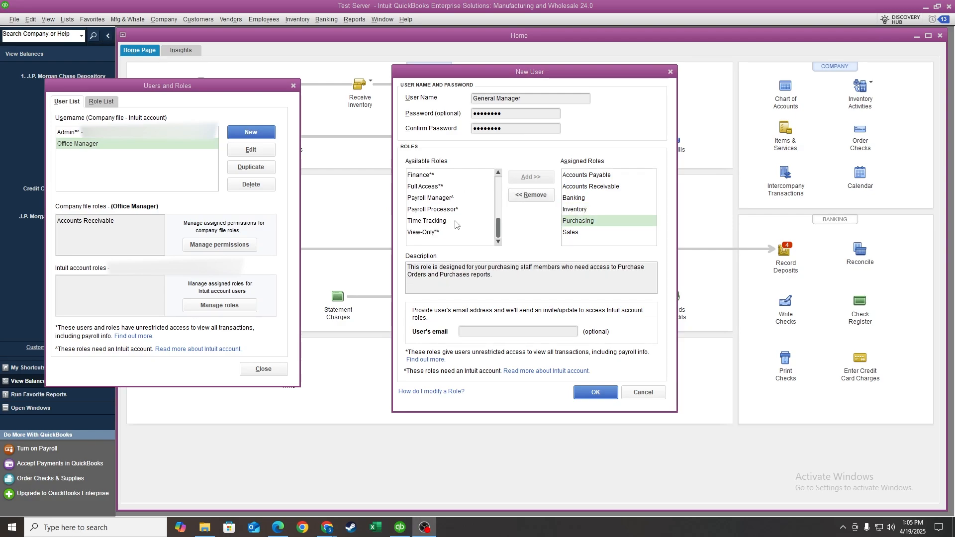
- Try assigning the Payroll Processor role to the new user, and take it out again
scroll(455, 224, up, 1)
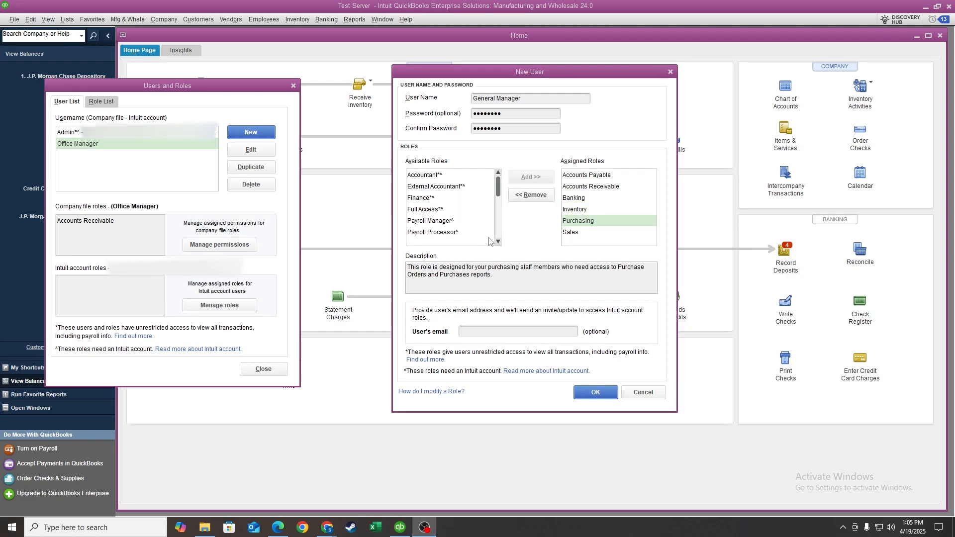
click(442, 233)
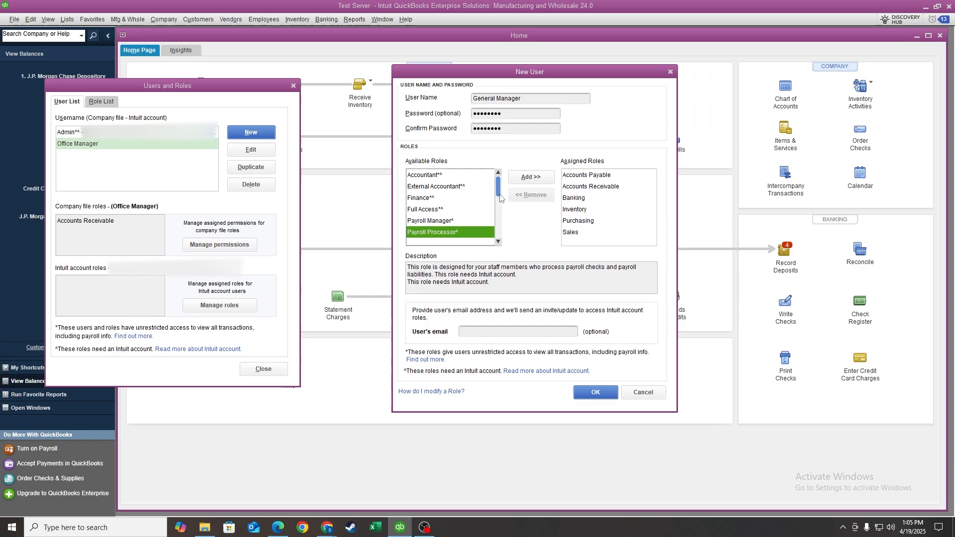
click(531, 177)
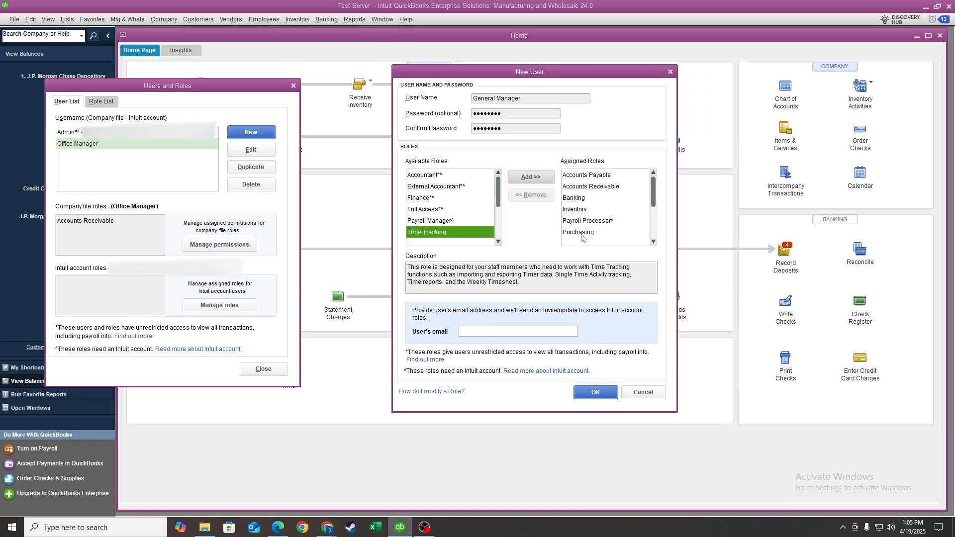
click(592, 223)
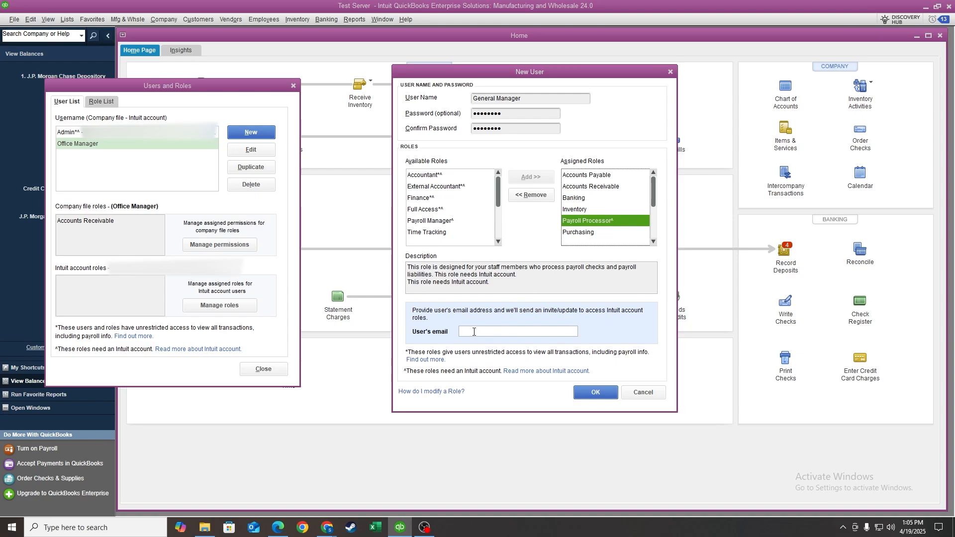
click(528, 197)
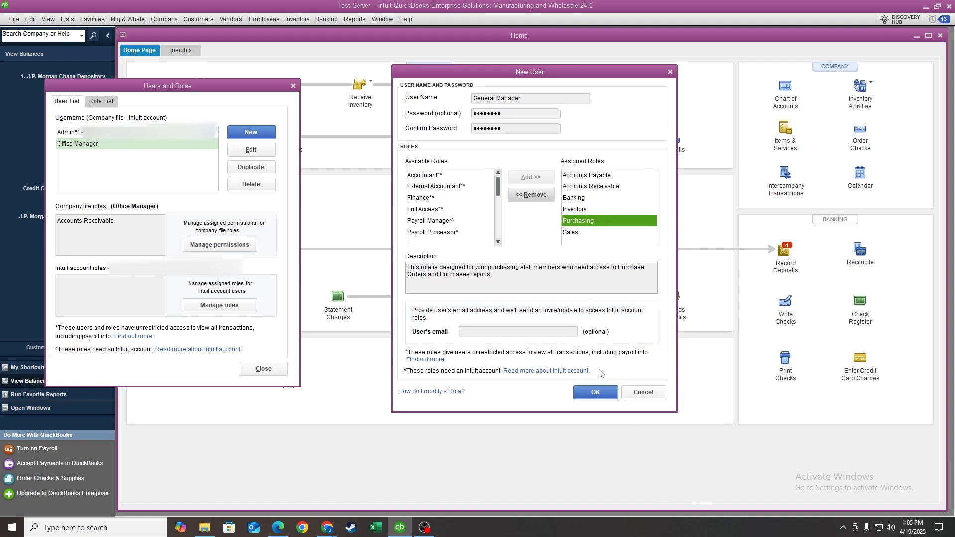
- Save the General Manager user and look through its company file roles in the user list
click(597, 396)
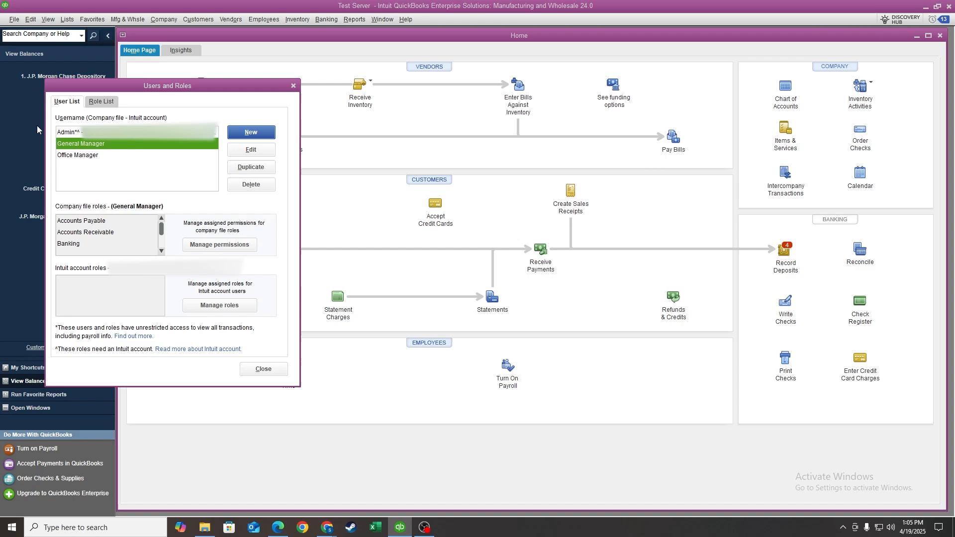
mouse_move(160, 229)
mouse_down()
mouse_move(161, 250)
mouse_move(155, 226)
mouse_up()
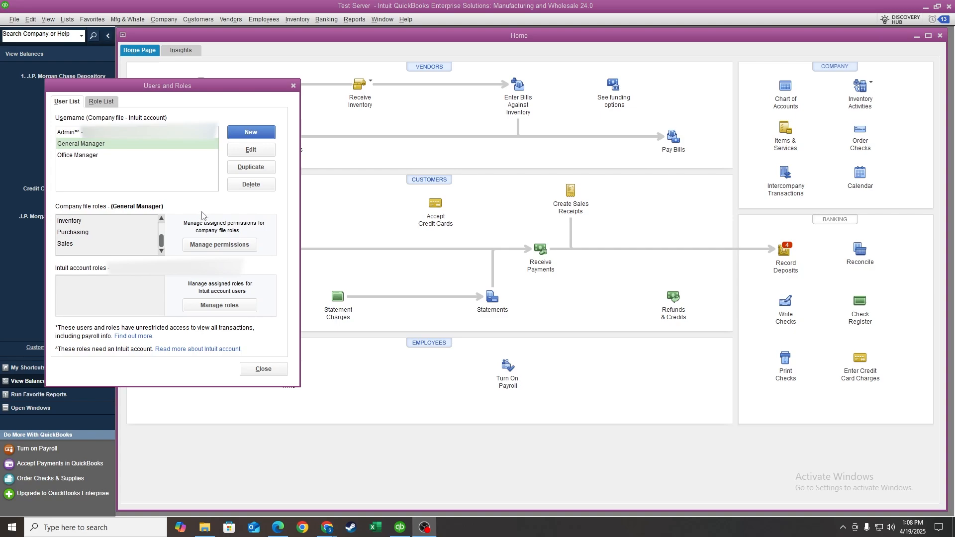
- Display the permissions report for the General Manager user only
click(94, 146)
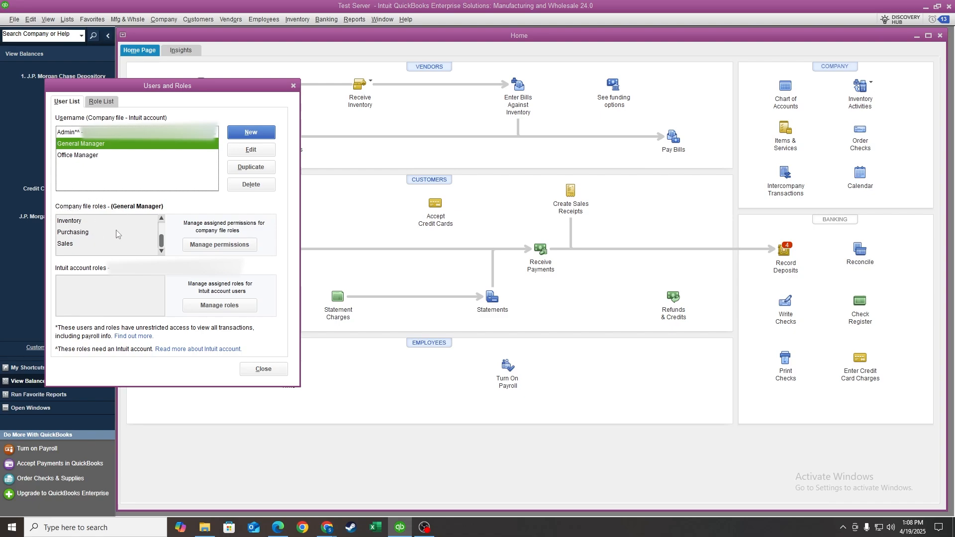
click(220, 246)
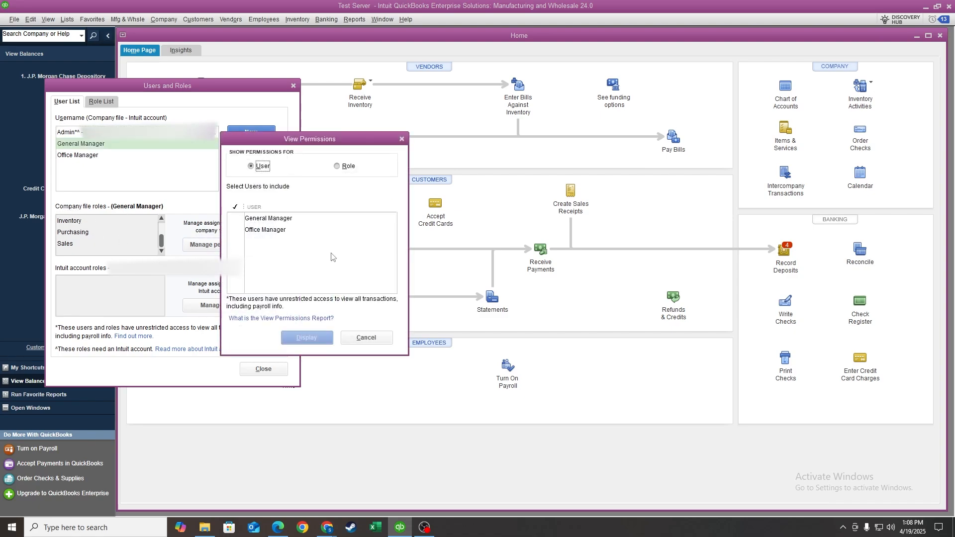
click(239, 219)
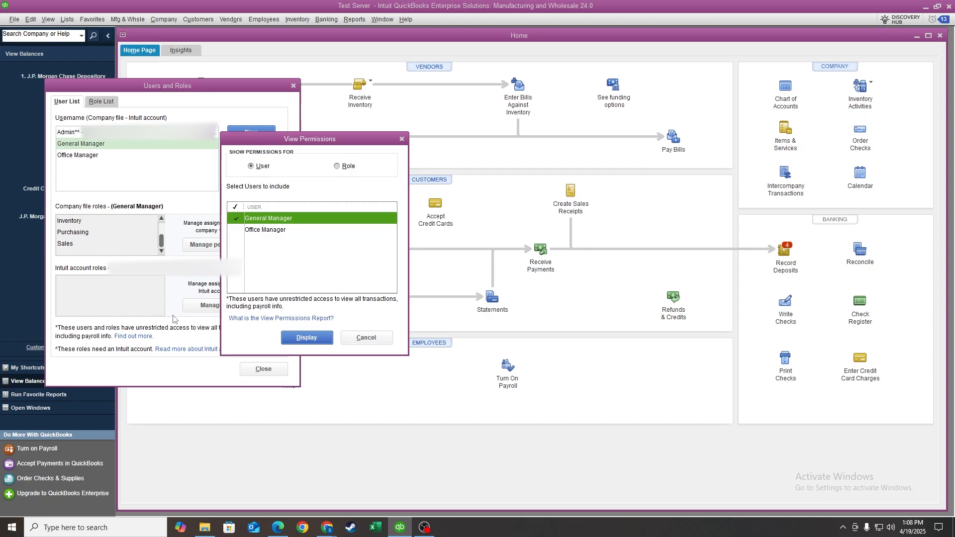
click(302, 338)
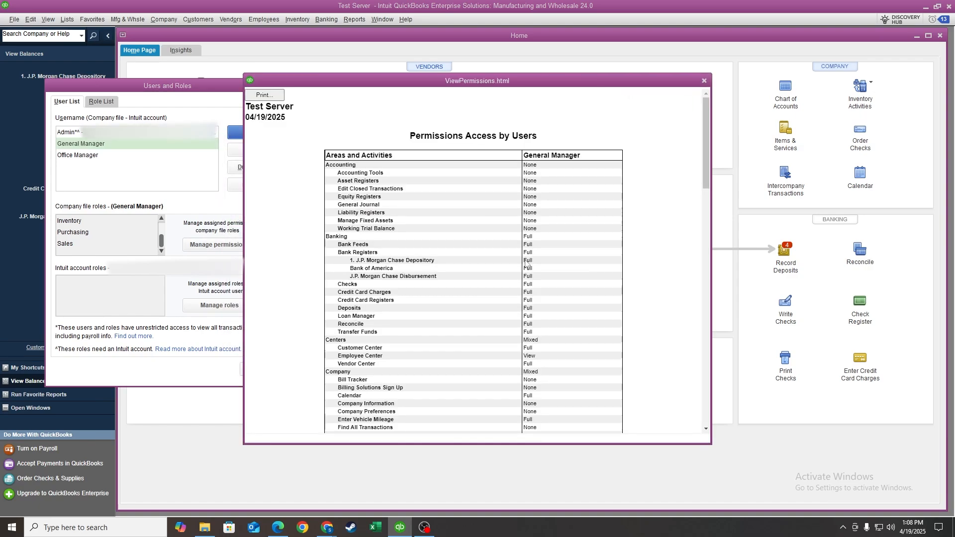
- Examine the General Manager's access levels across all areas and activities in the permissions report
scroll(617, 161, down, 3)
scroll(518, 265, down, 20)
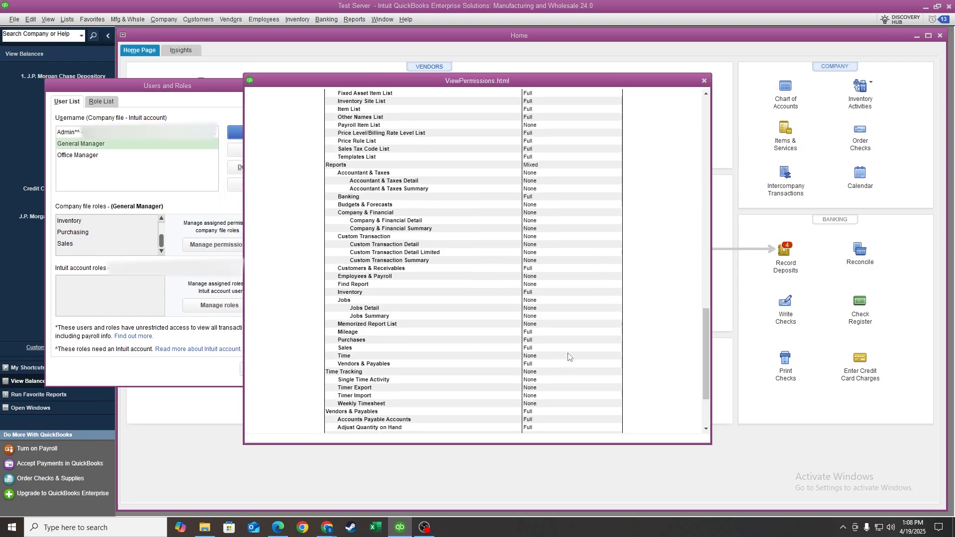
scroll(556, 278, up, 15)
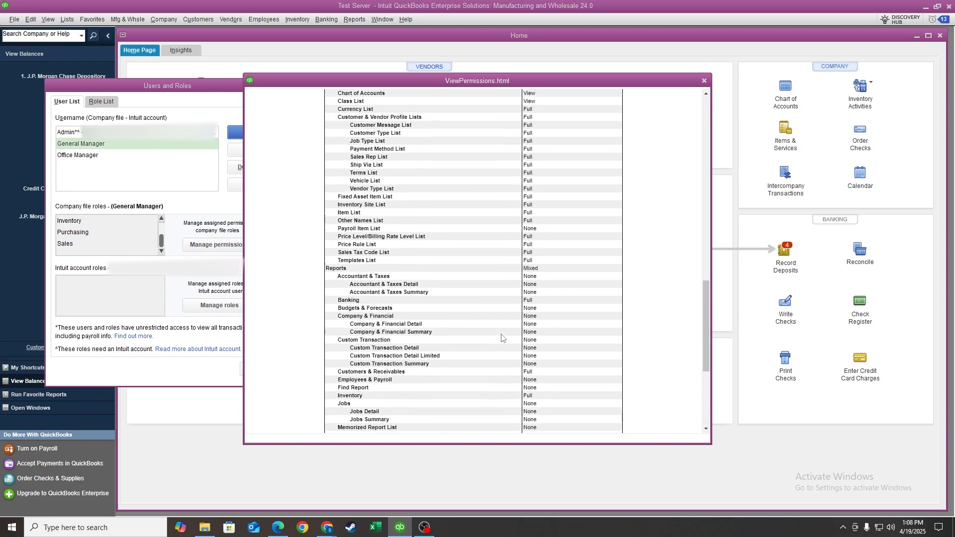
scroll(552, 188, up, 5)
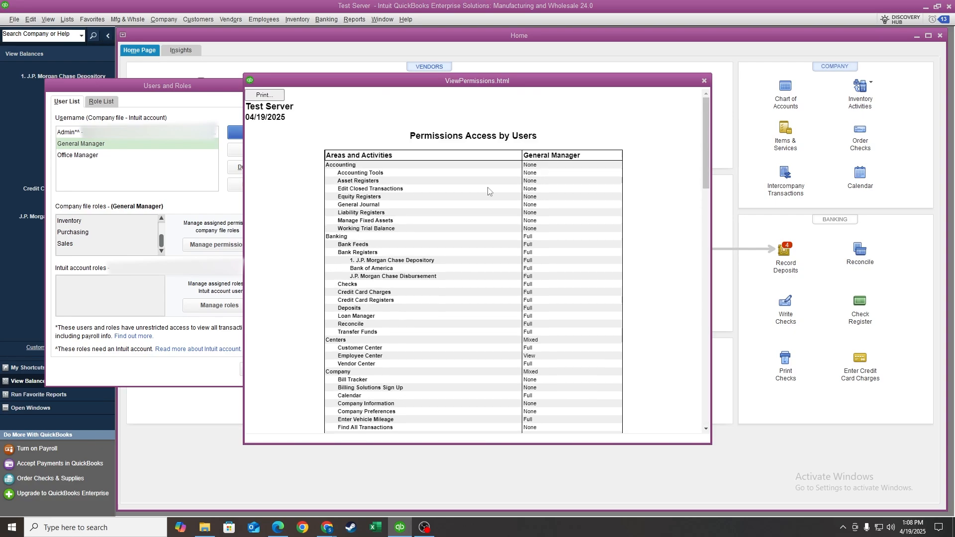
scroll(490, 193, down, 2)
scroll(490, 199, down, 20)
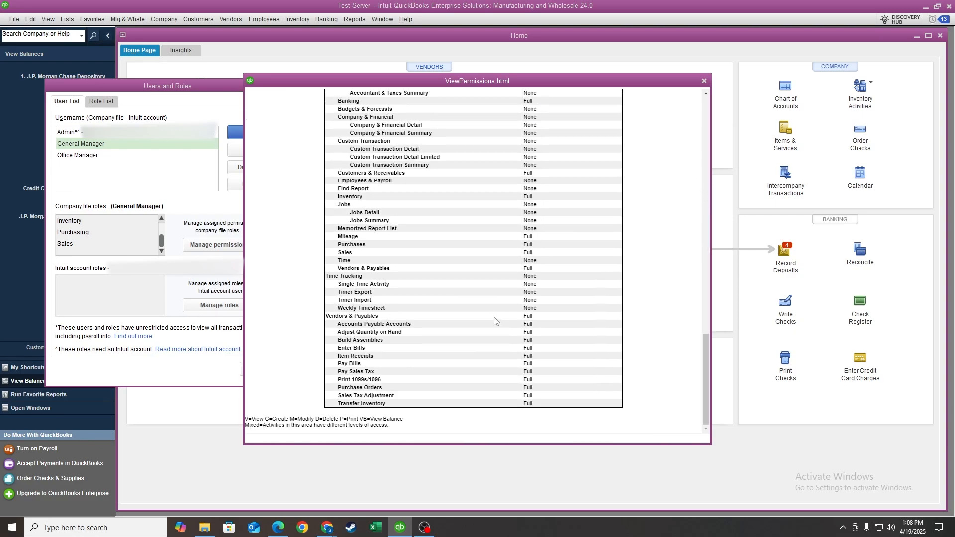
scroll(479, 294, up, 12)
scroll(479, 294, up, 8)
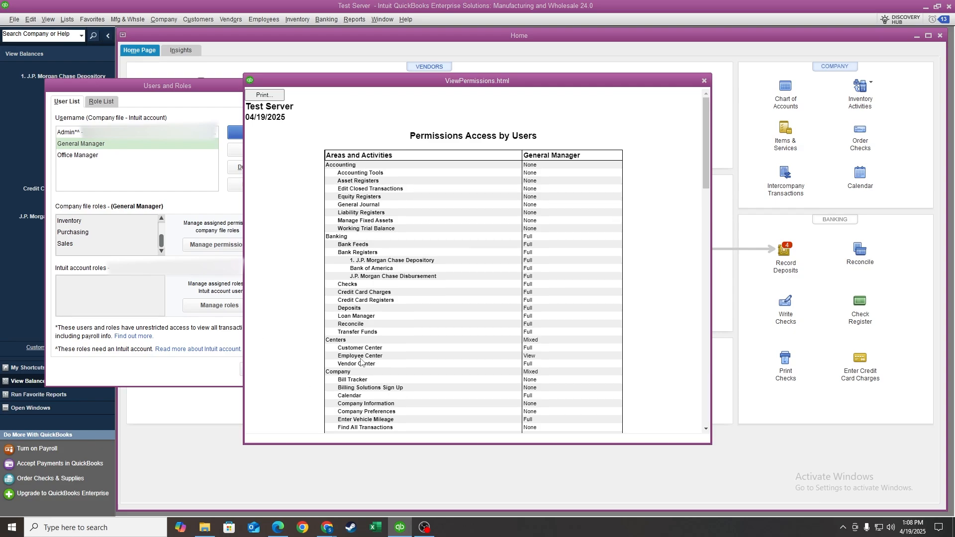
- Check the General Manager's access to the Centers area, especially Employee Center, and review the Lists and Reports areas
drag(336, 347, 510, 348)
drag(329, 341, 535, 340)
click(528, 358)
scroll(420, 177, down, 12)
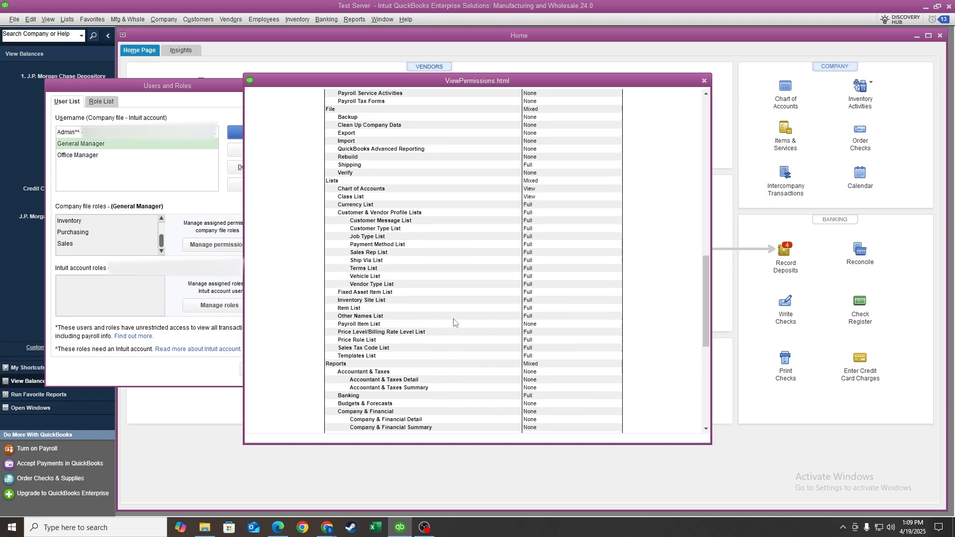
scroll(453, 322, down, 5)
scroll(458, 348, up, 20)
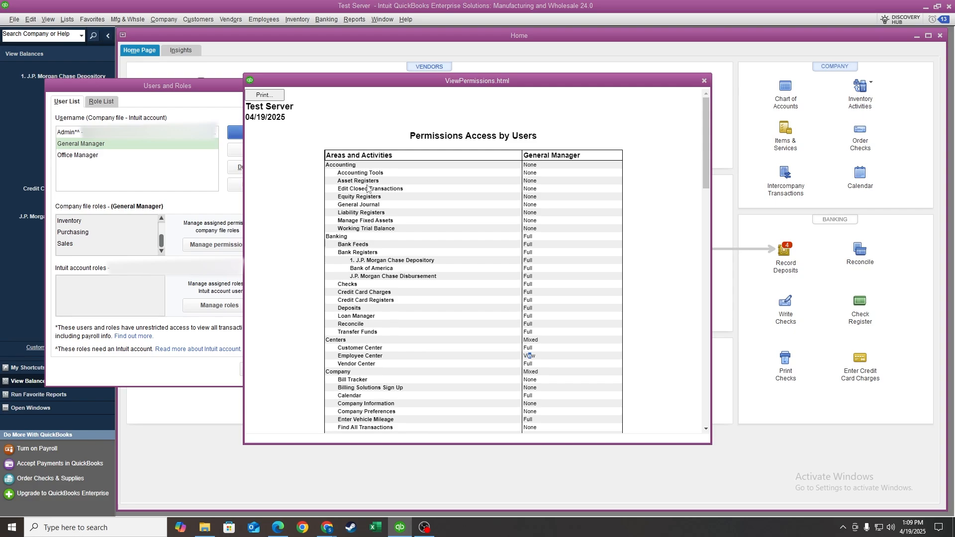
- Check the General Manager's access level for Equity Registers in the Accounting area of the report
double_click(356, 199)
drag(541, 198, 523, 198)
click(529, 196)
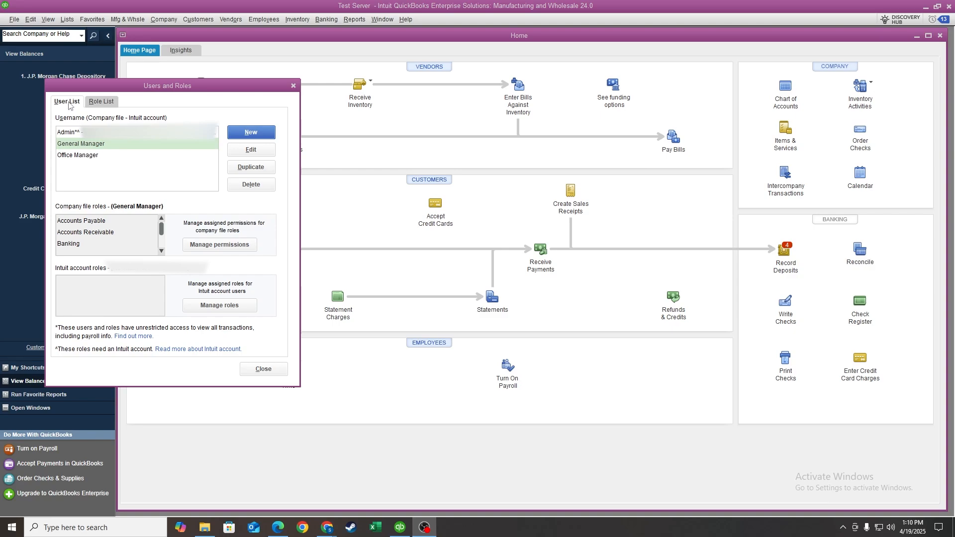
- Look through the list of available roles and read the descriptions of the Accountant and Banking roles
click(106, 108)
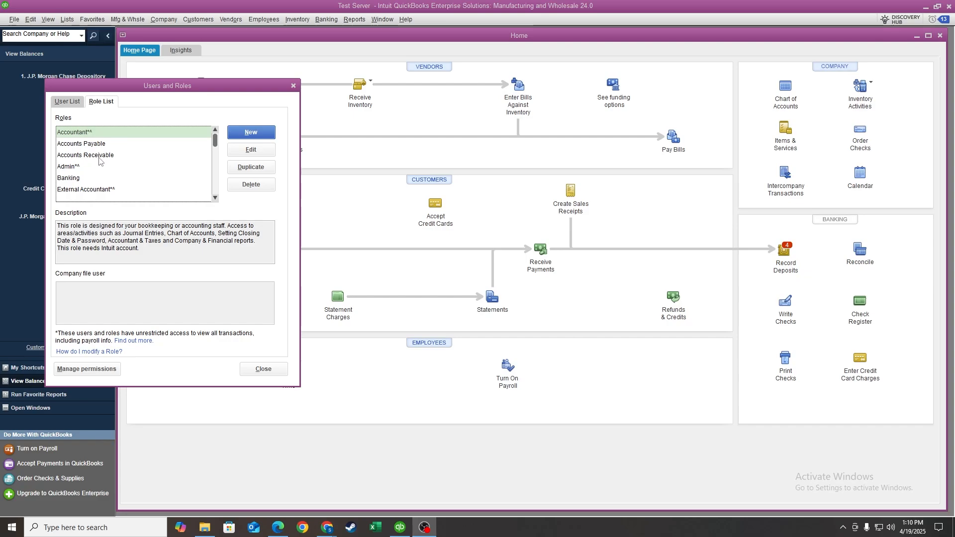
scroll(108, 166, down, 2)
scroll(108, 167, down, 2)
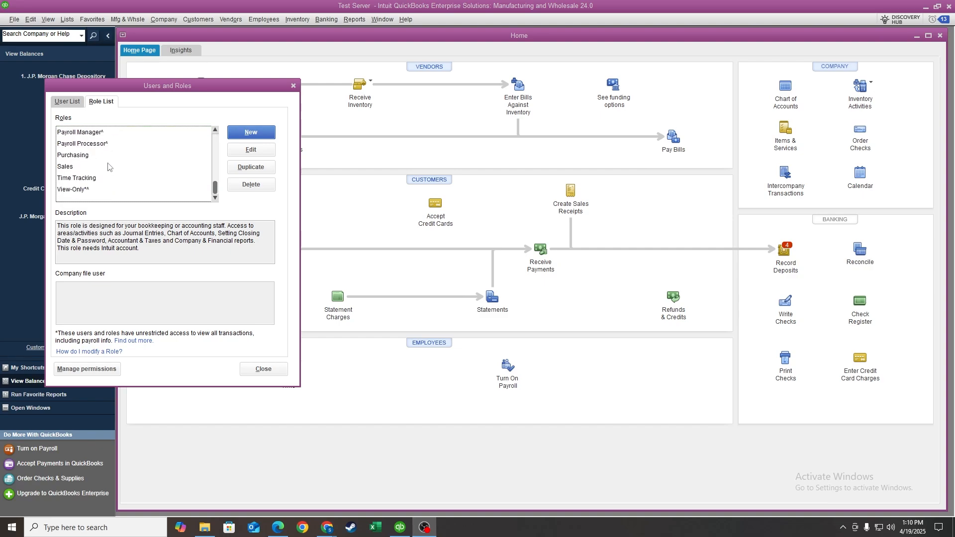
scroll(99, 156, up, 4)
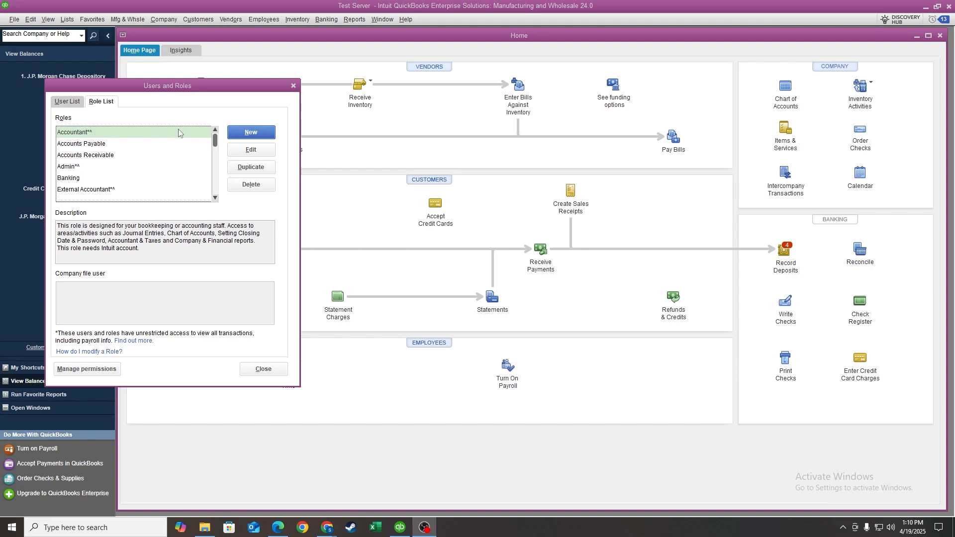
click(88, 134)
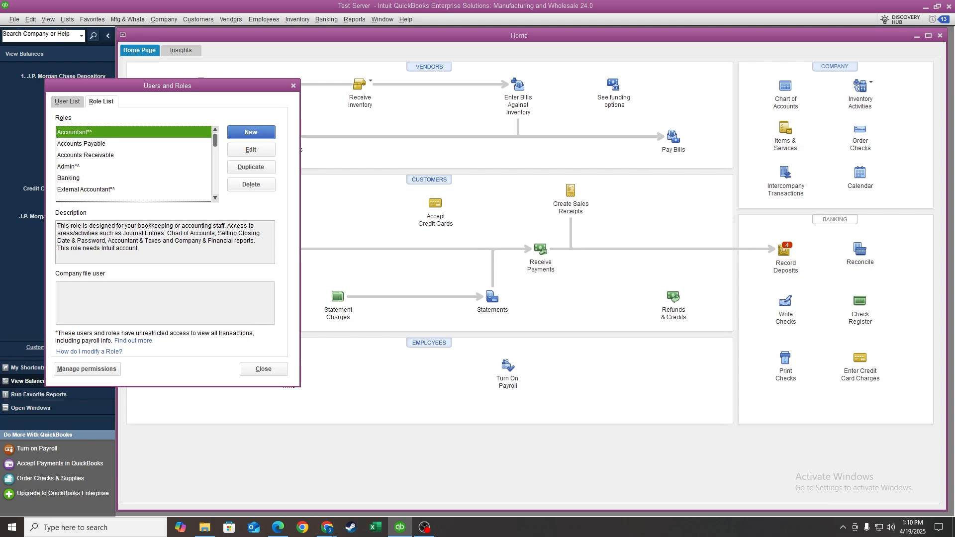
click(84, 180)
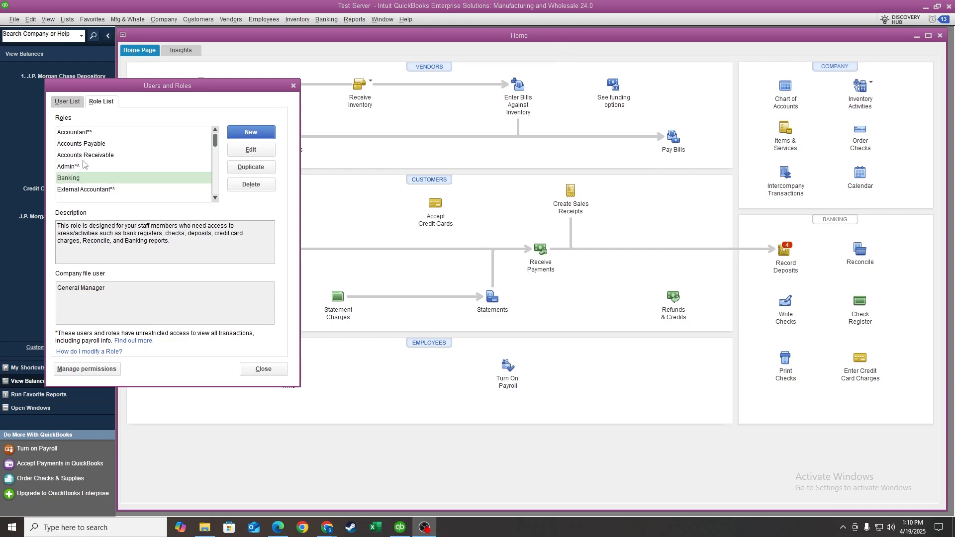
- Open the Banking role for editing and view the activities within its Accounting area
click(75, 181)
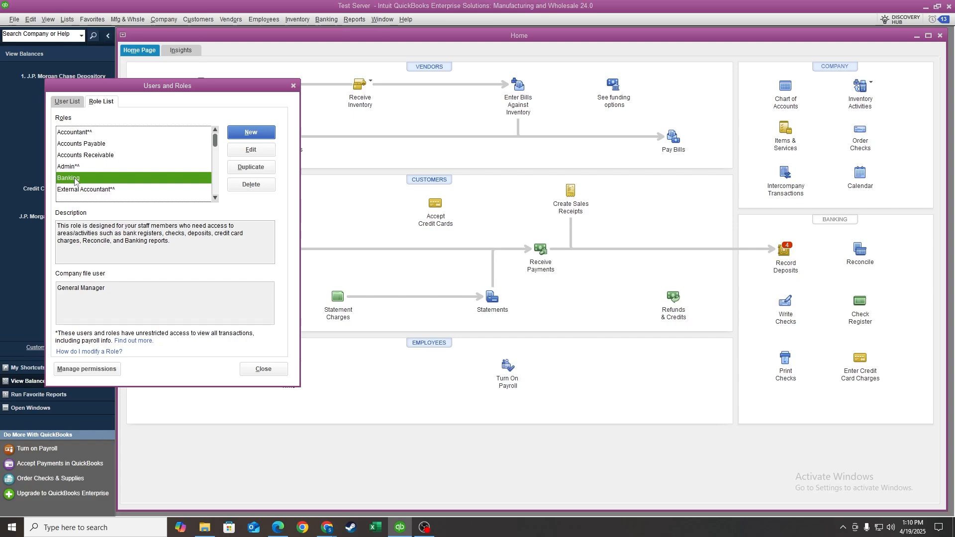
click(245, 149)
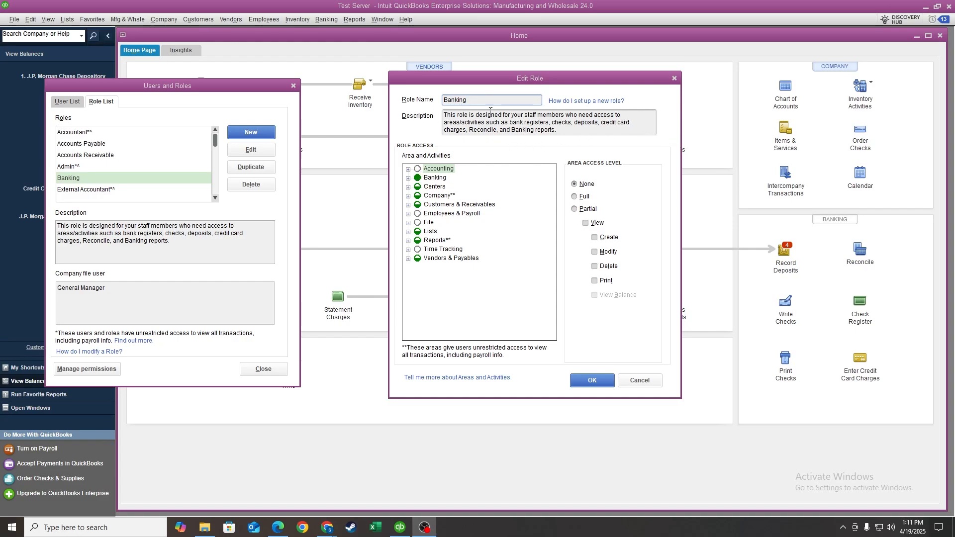
click(409, 169)
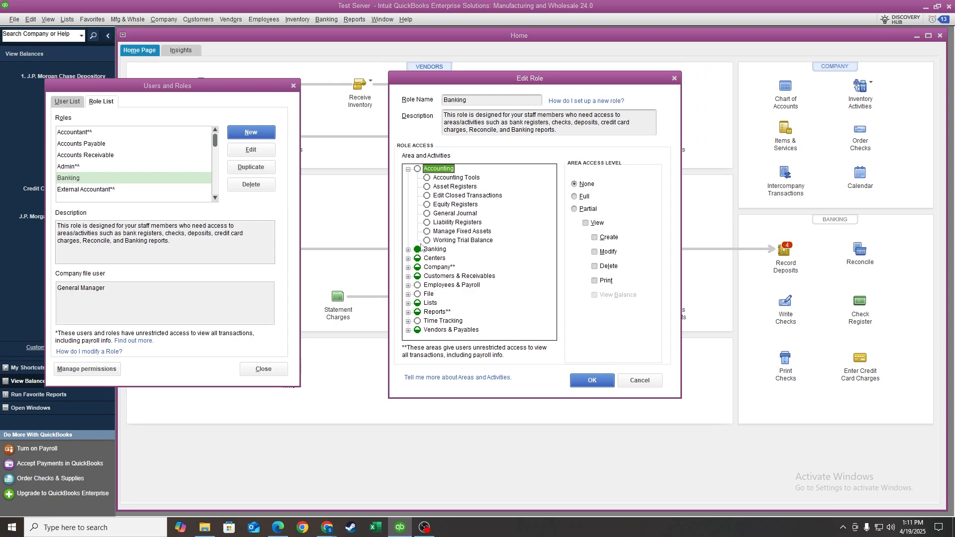
click(408, 169)
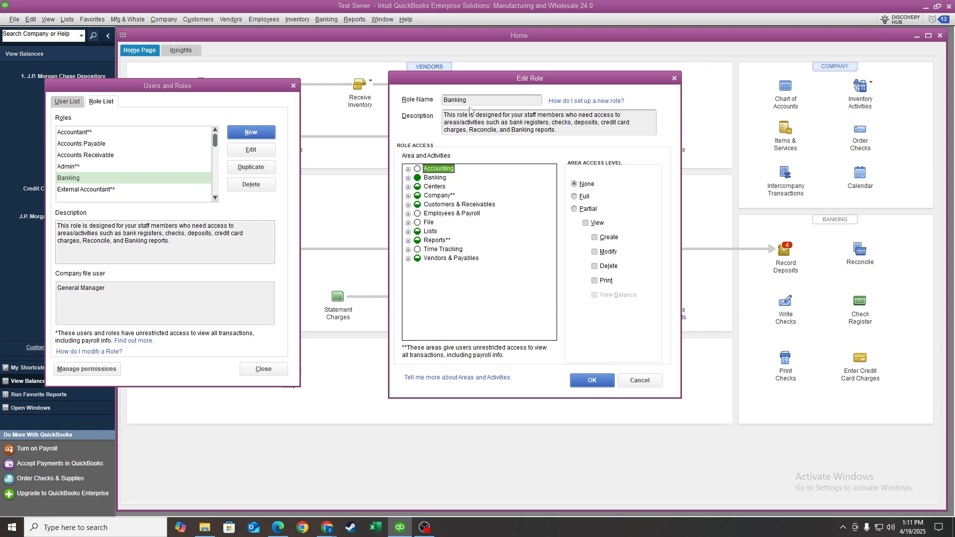
- Examine the activity access levels for Bank Feeds, Checks and Bank Registers in the role's Banking area
click(408, 178)
click(447, 187)
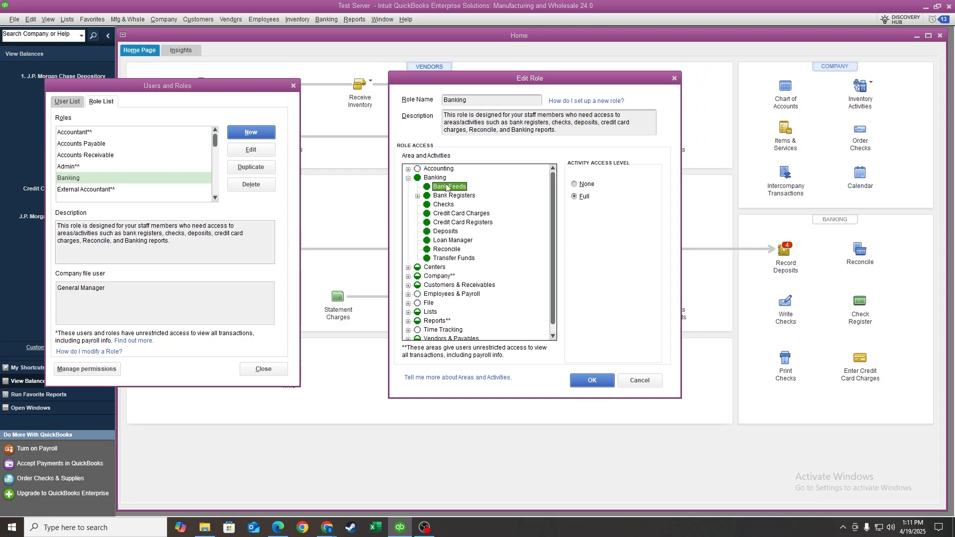
click(586, 197)
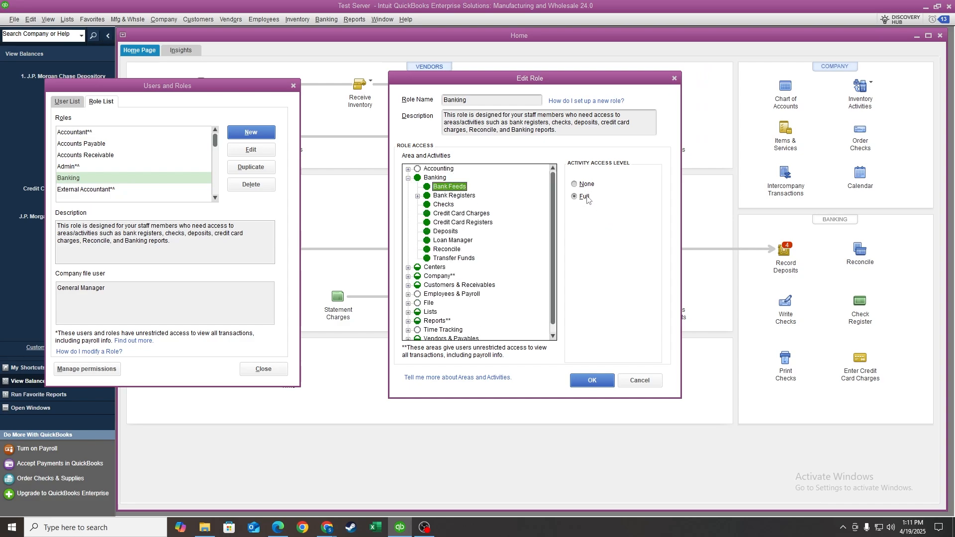
click(439, 205)
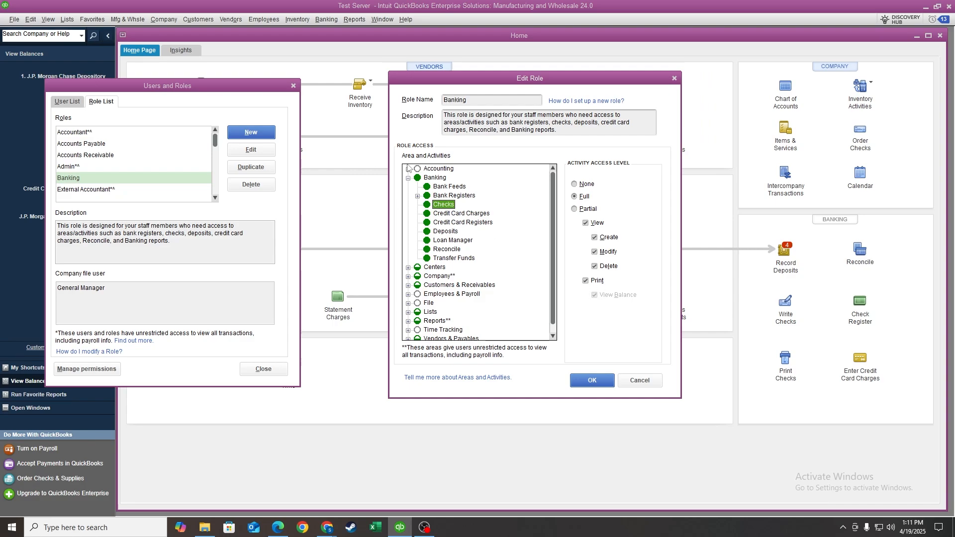
click(418, 196)
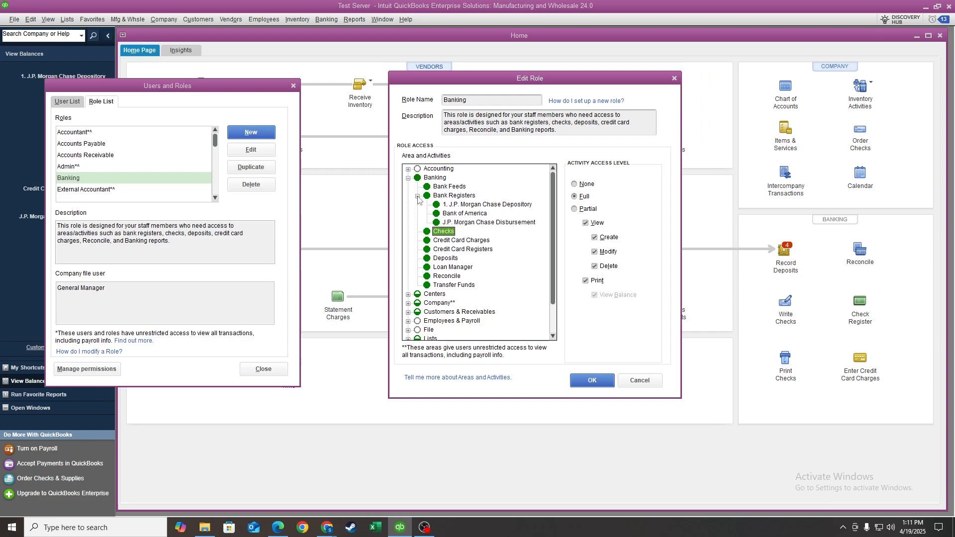
click(451, 197)
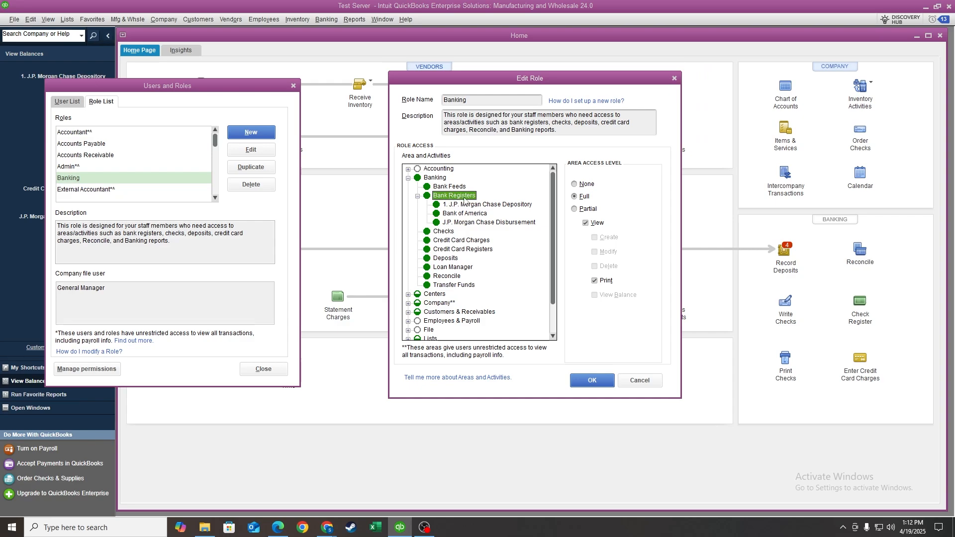
- Examine the activity access levels for the individual bank accounts under Bank Registers in the Banking role
click(460, 206)
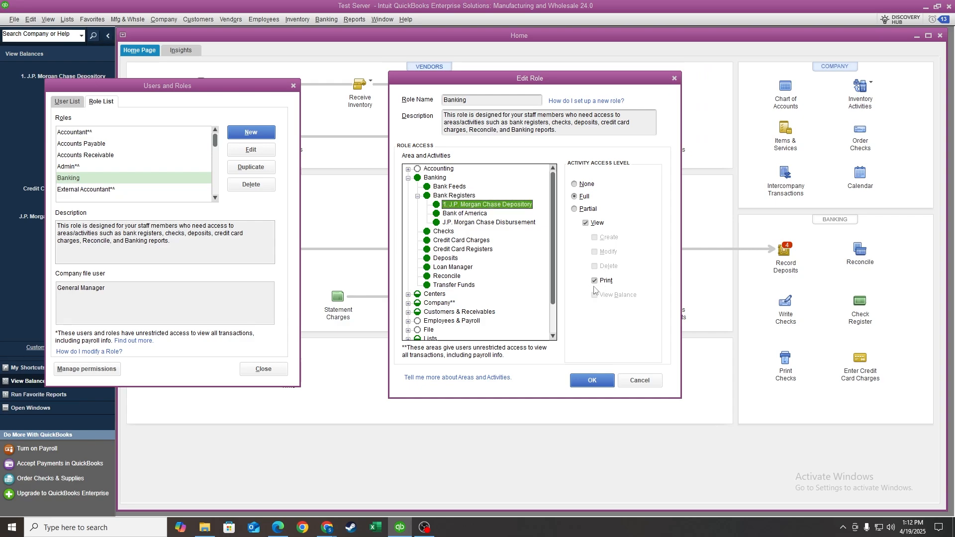
click(476, 215)
click(480, 222)
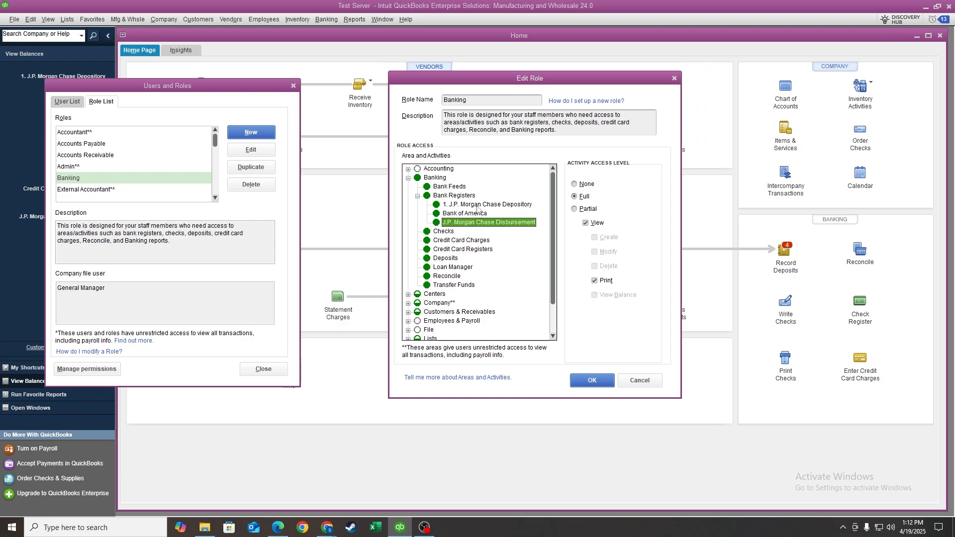
click(477, 206)
- Set the Banking role's access to the Bank of America register to Partial and save the role
click(471, 214)
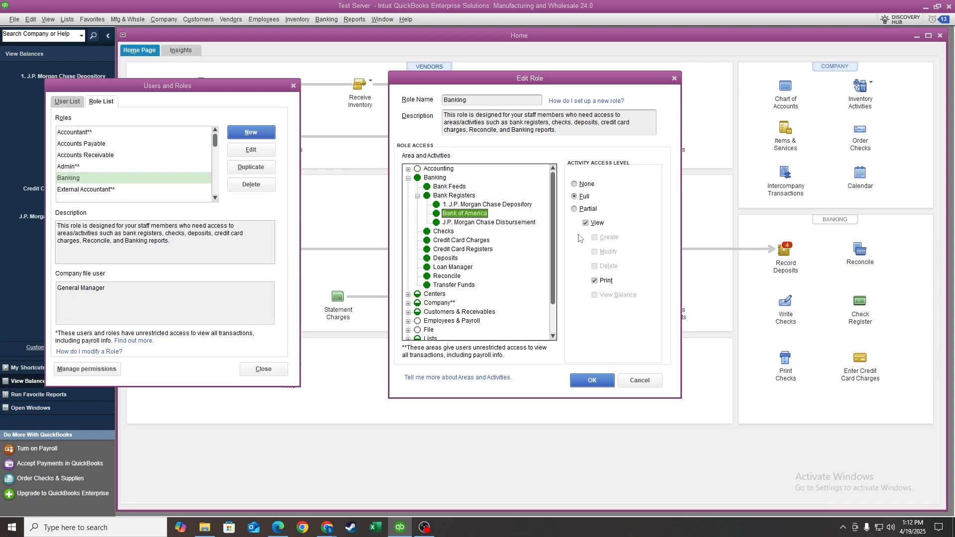
click(575, 209)
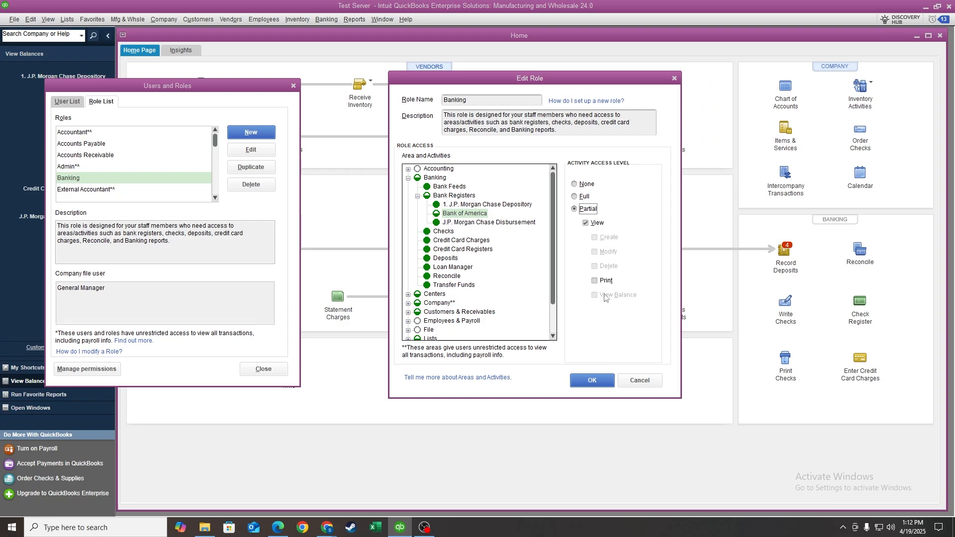
click(593, 382)
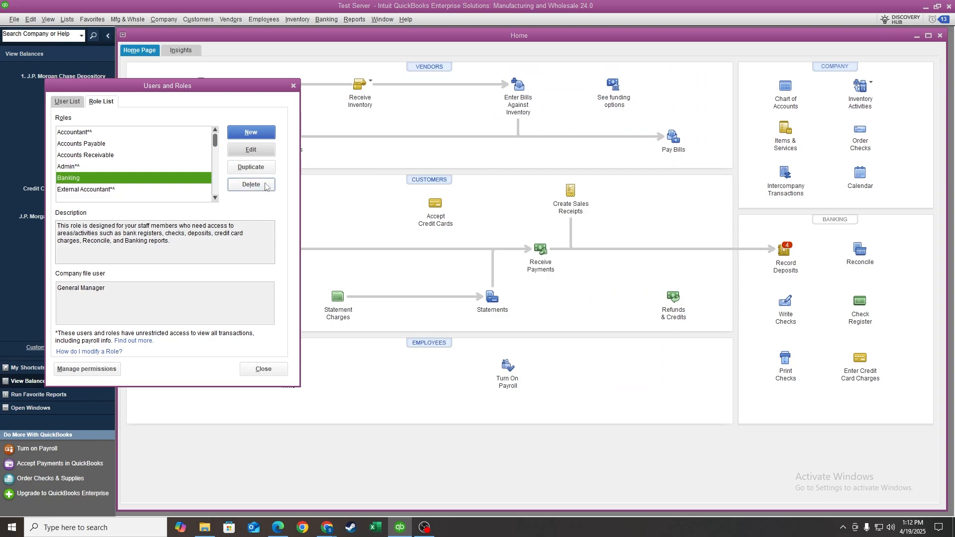
- Reopen the Banking role, set its access to the Bank of America register to Full, and save it
click(264, 152)
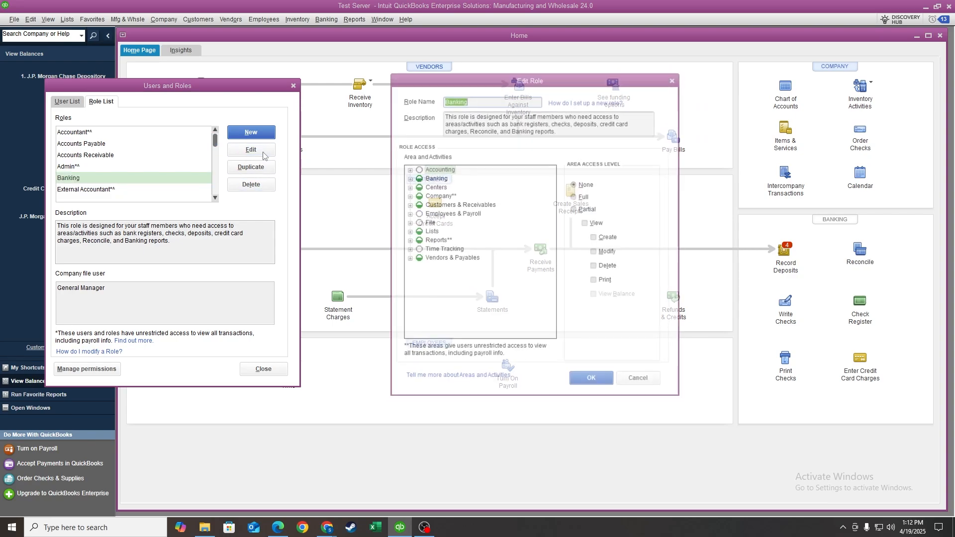
click(408, 178)
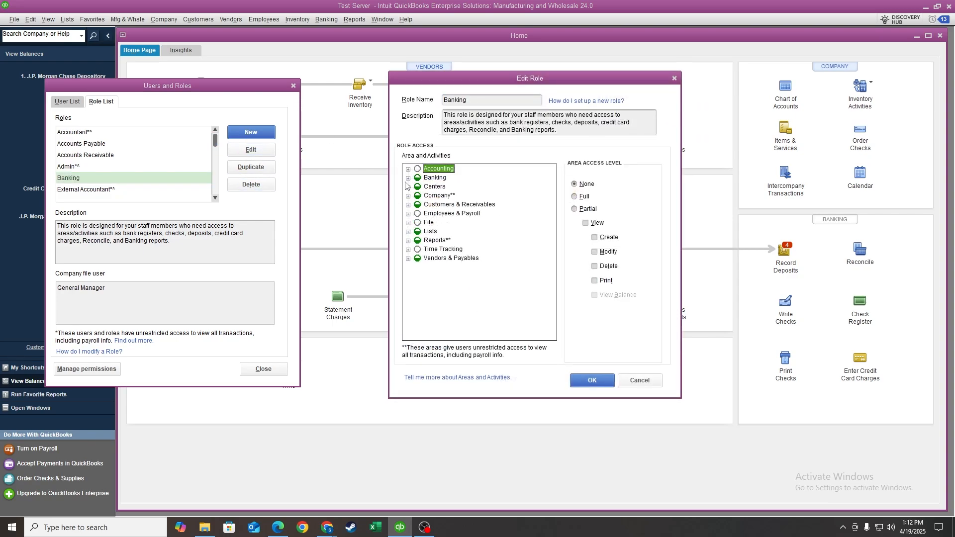
click(418, 196)
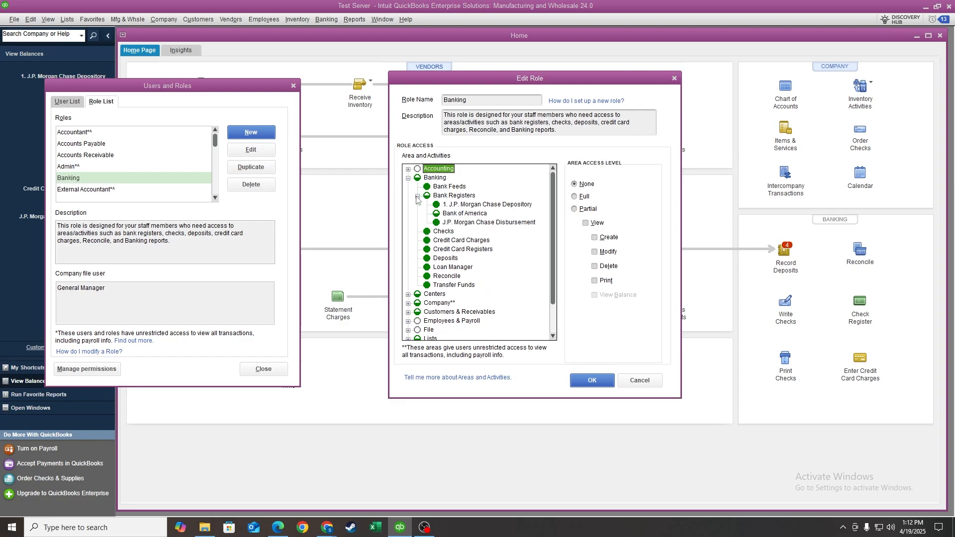
click(474, 218)
click(580, 197)
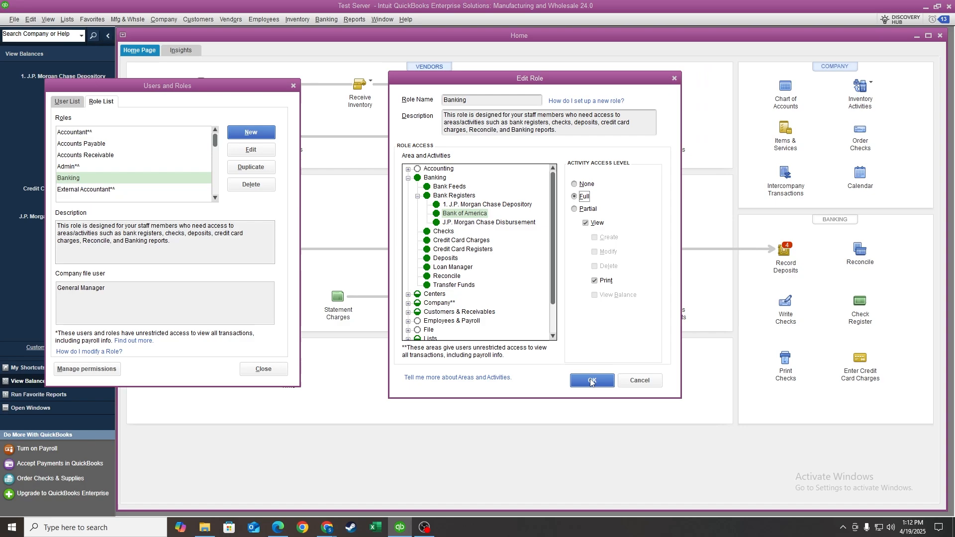
click(591, 381)
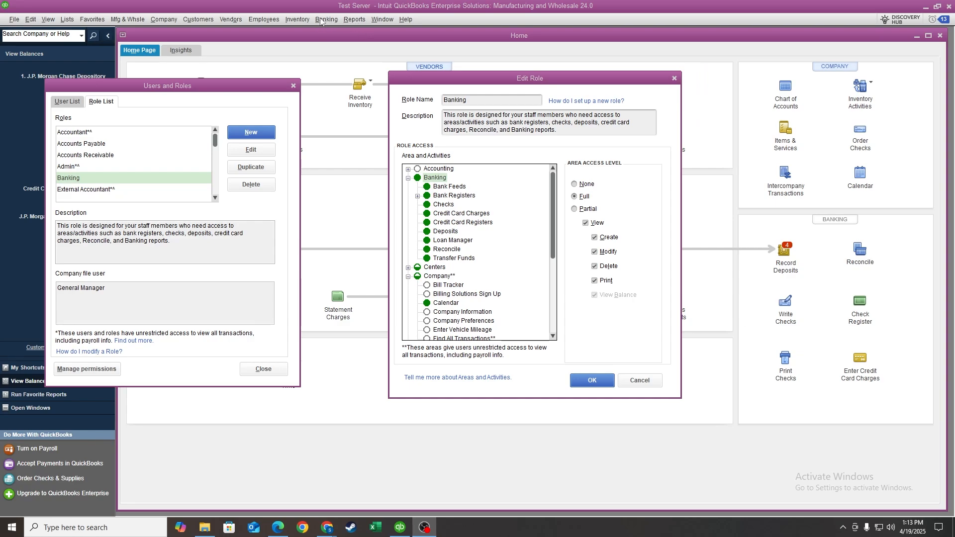
- Examine the Banking role's access level for Checks and look through its Banking and Company area activities
click(450, 205)
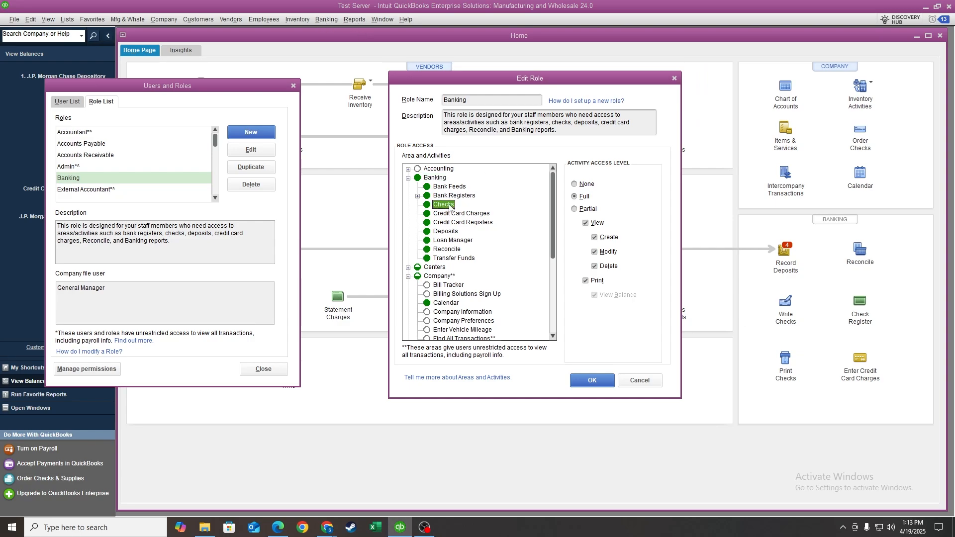
scroll(455, 250, down, 4)
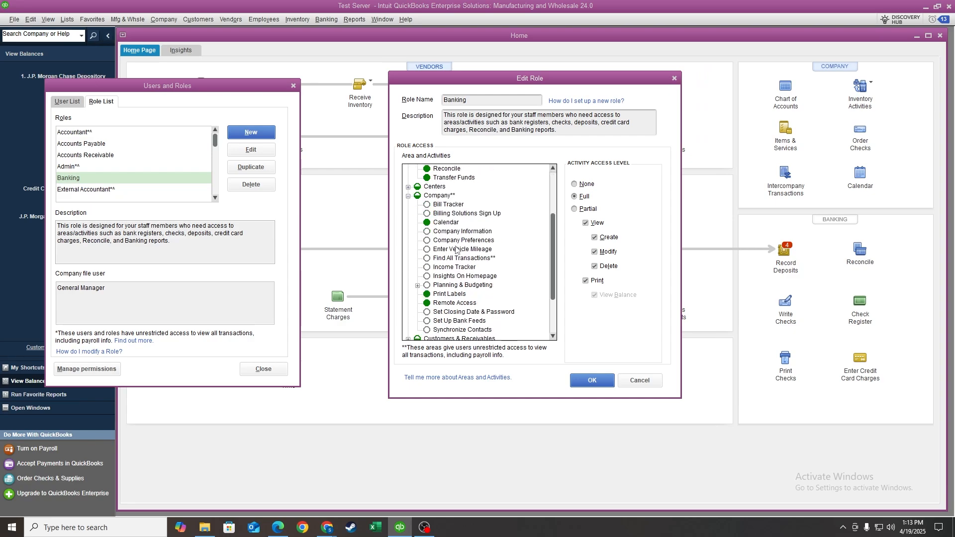
scroll(470, 251, up, 3)
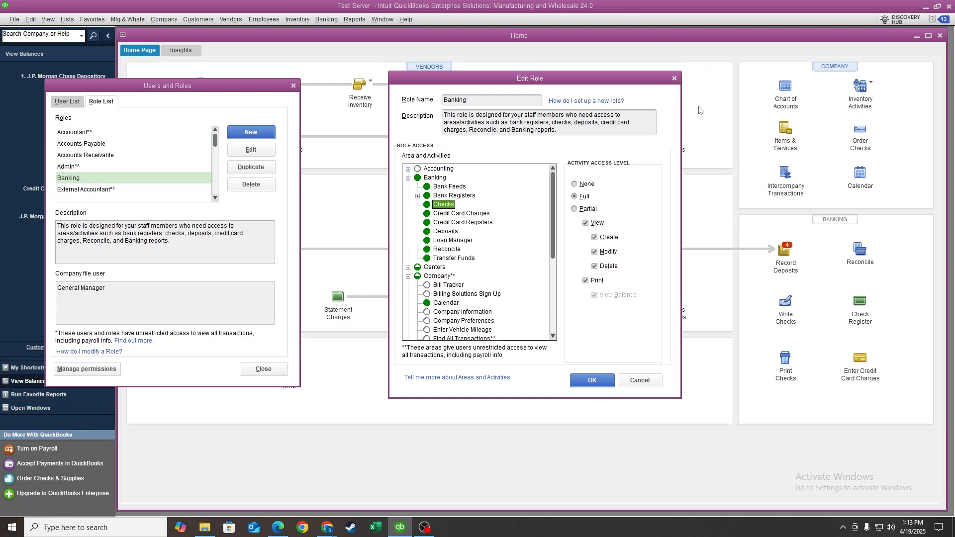
scroll(454, 298, down, 5)
scroll(454, 314, up, 5)
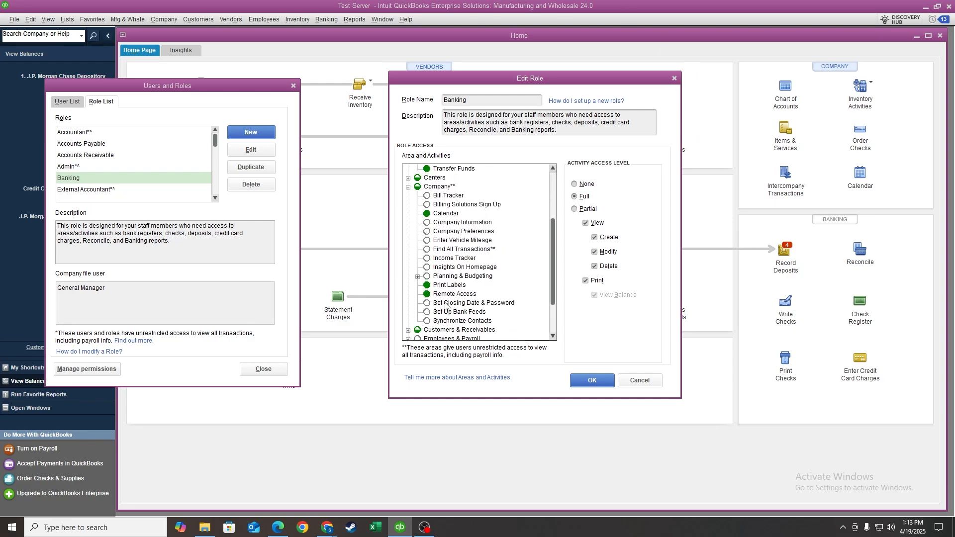
scroll(479, 264, down, 5)
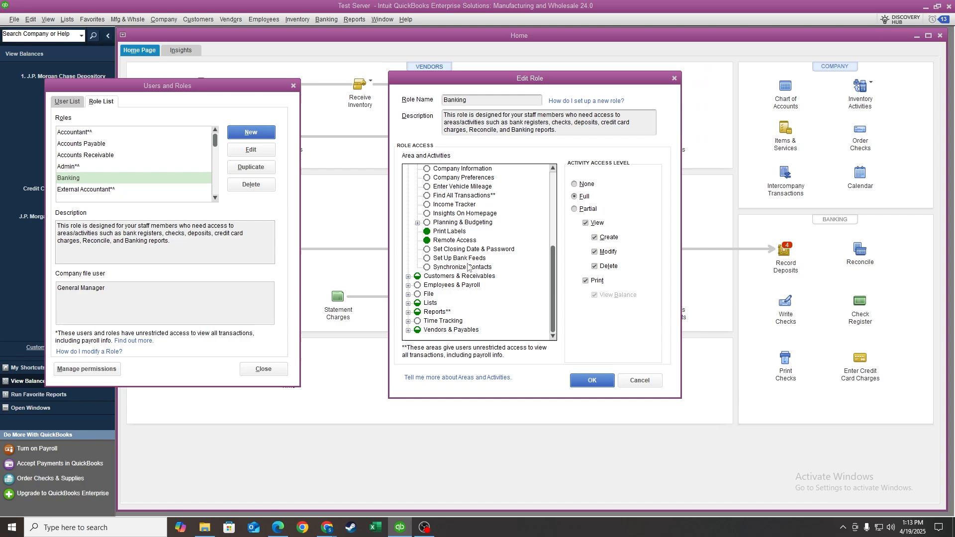
scroll(450, 254, up, 5)
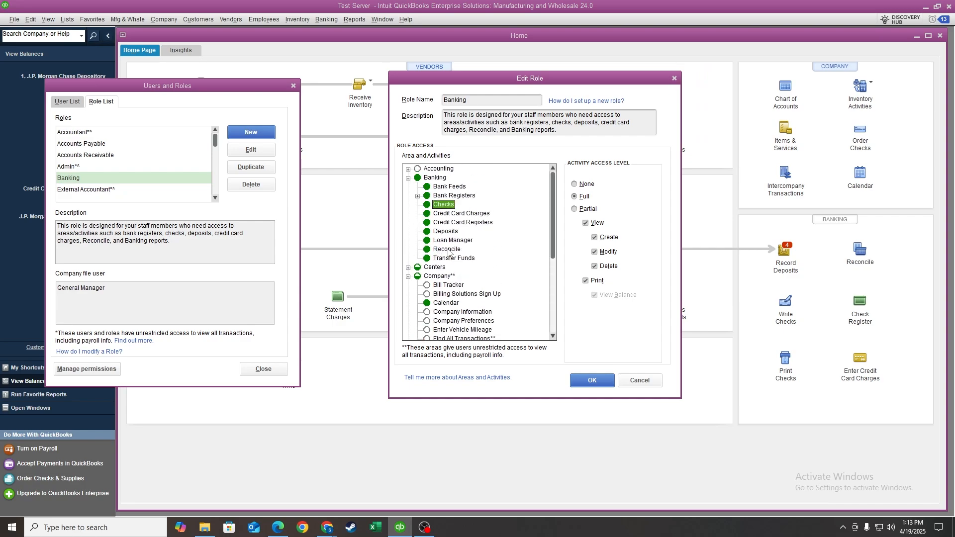
- Examine the Banking role's access level for Credit Card Charges and look through its remaining areas
click(451, 214)
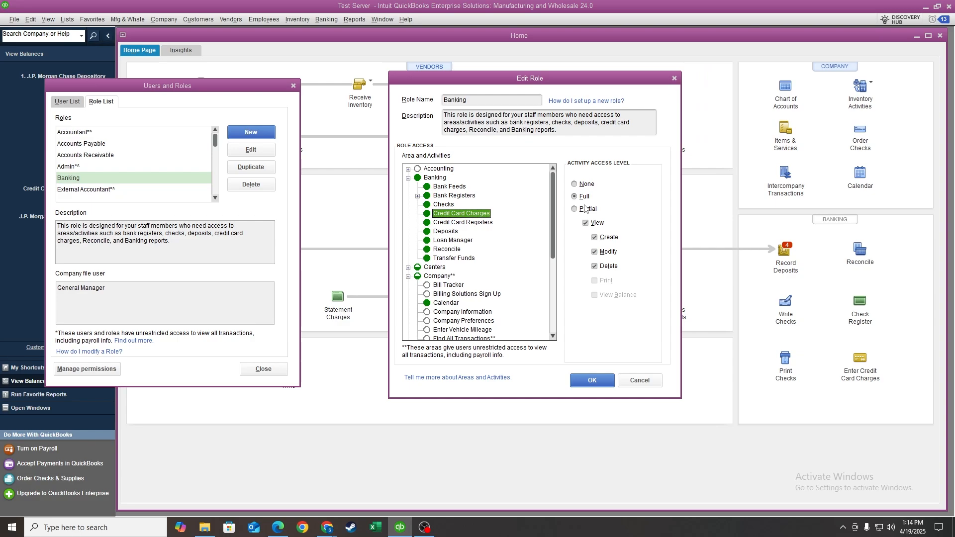
scroll(441, 280, down, 5)
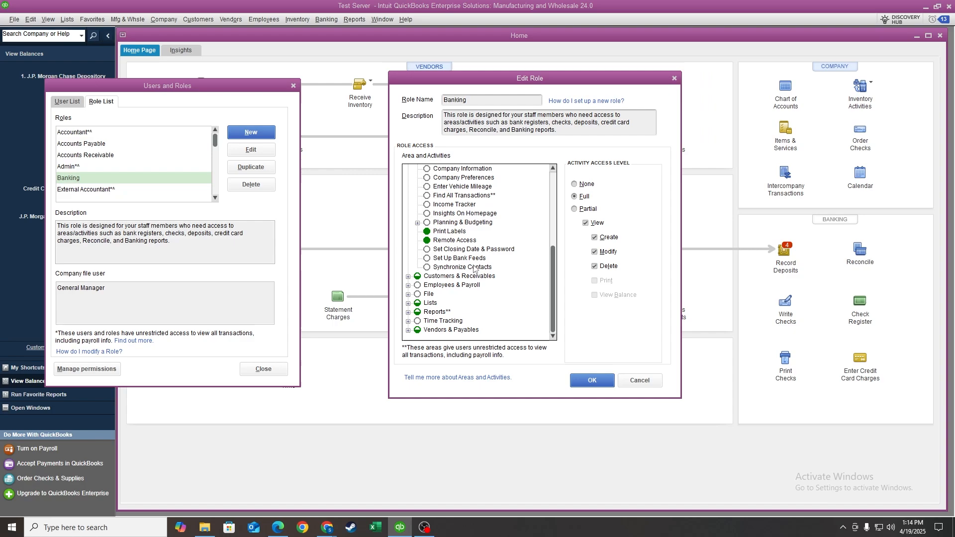
scroll(473, 267, up, 3)
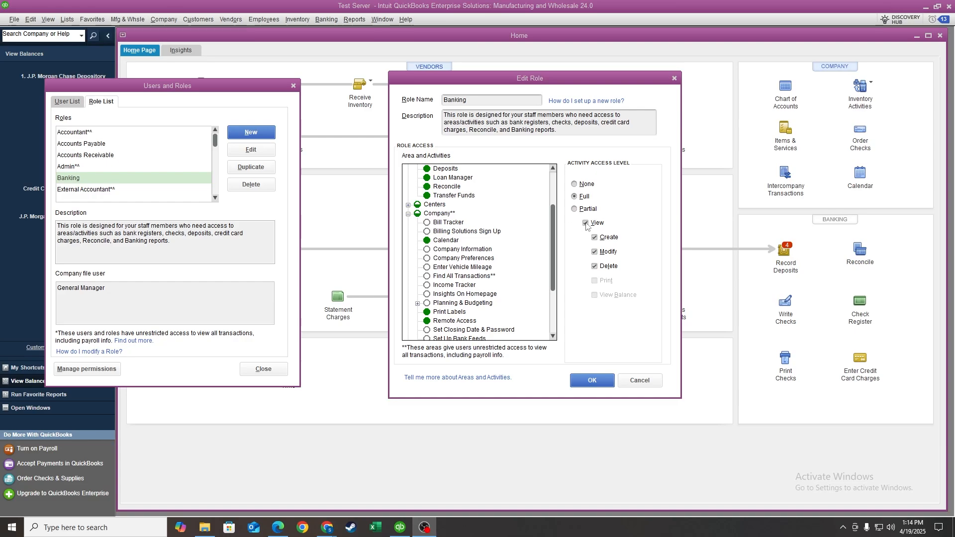
scroll(475, 235, up, 1)
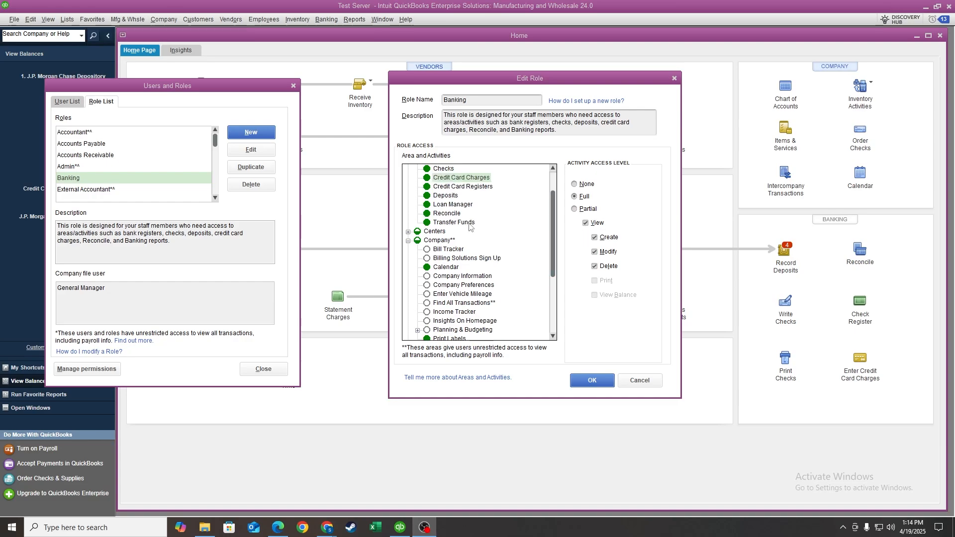
scroll(470, 227, up, 2)
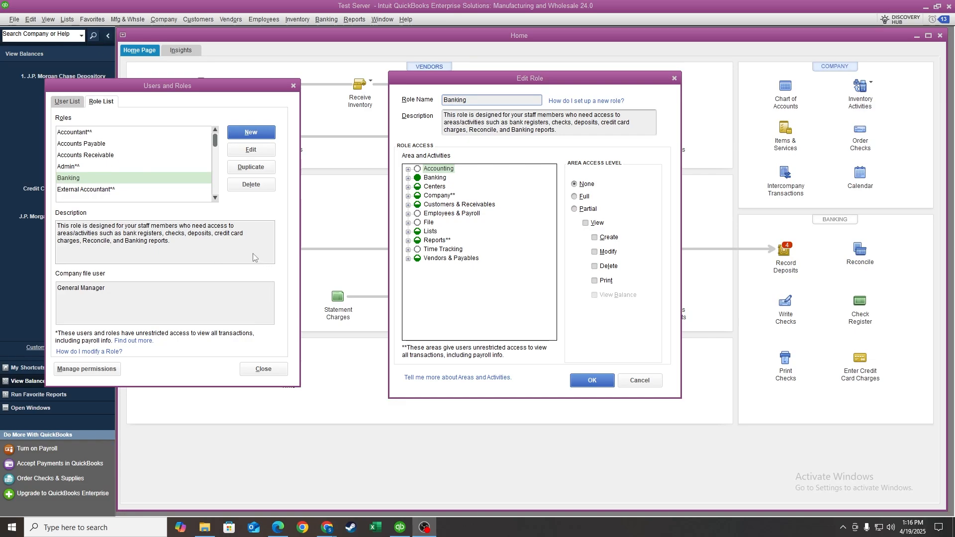
- Close the Banking role and read the descriptions of the Accounts Receivable and Accounts Payable roles
click(589, 380)
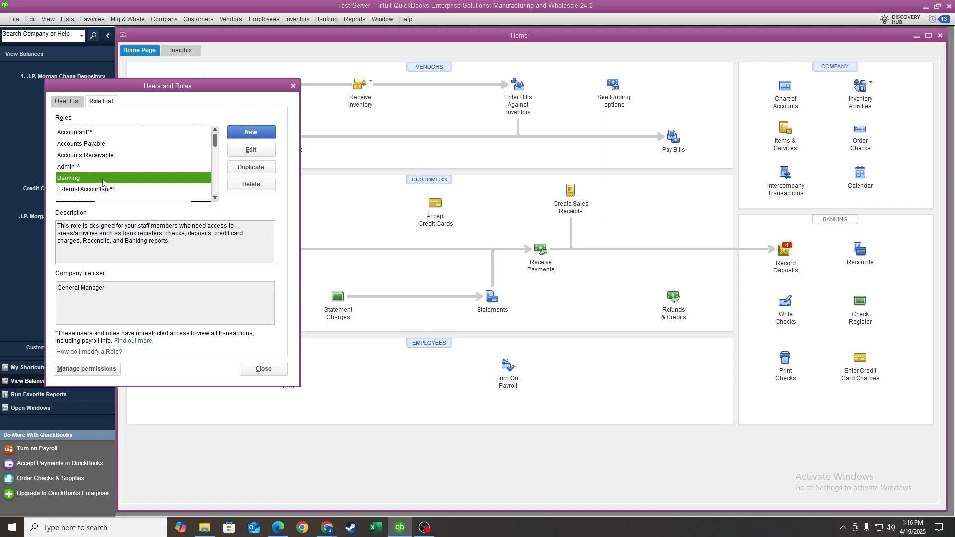
click(111, 154)
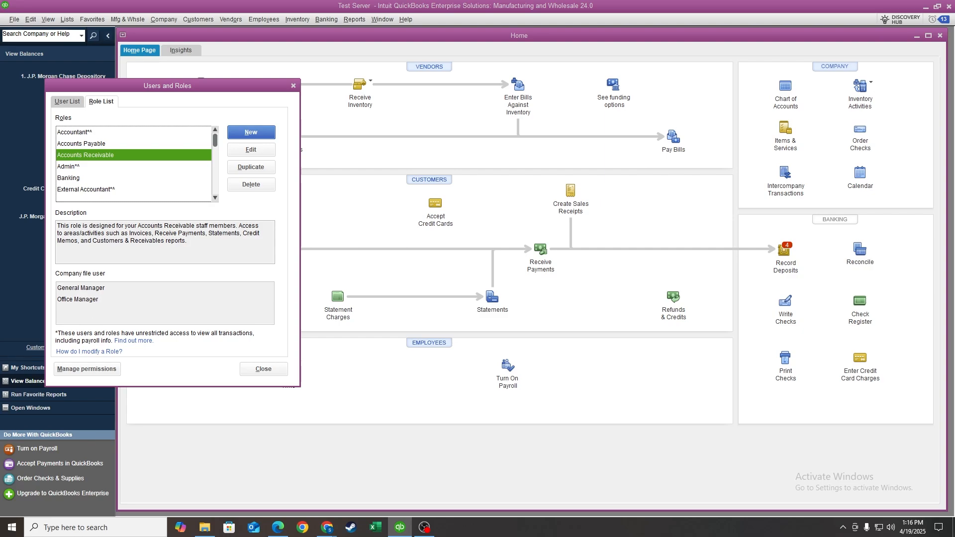
click(129, 146)
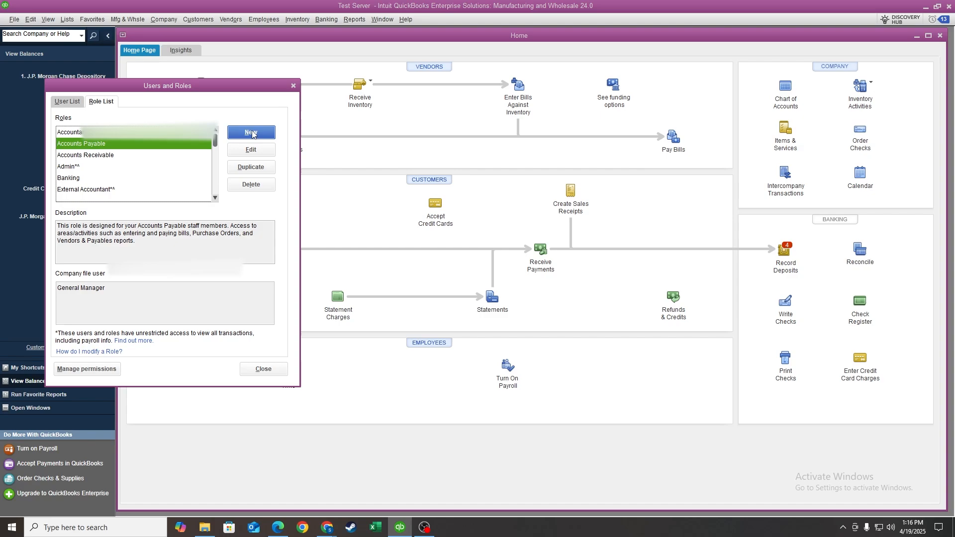
- Start a new role named "Intern View" with the description "View Only File for Intern"
click(252, 133)
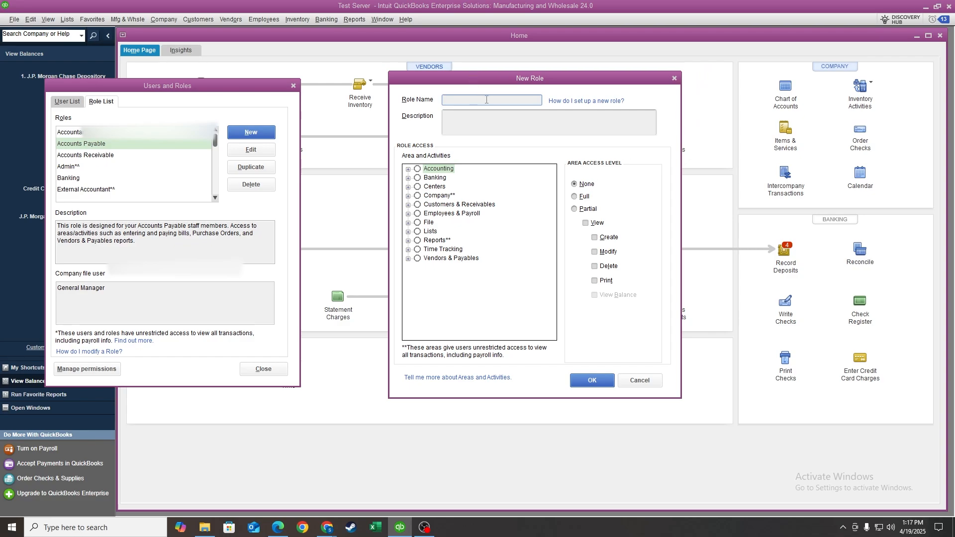
text(Intern View)
click(482, 123)
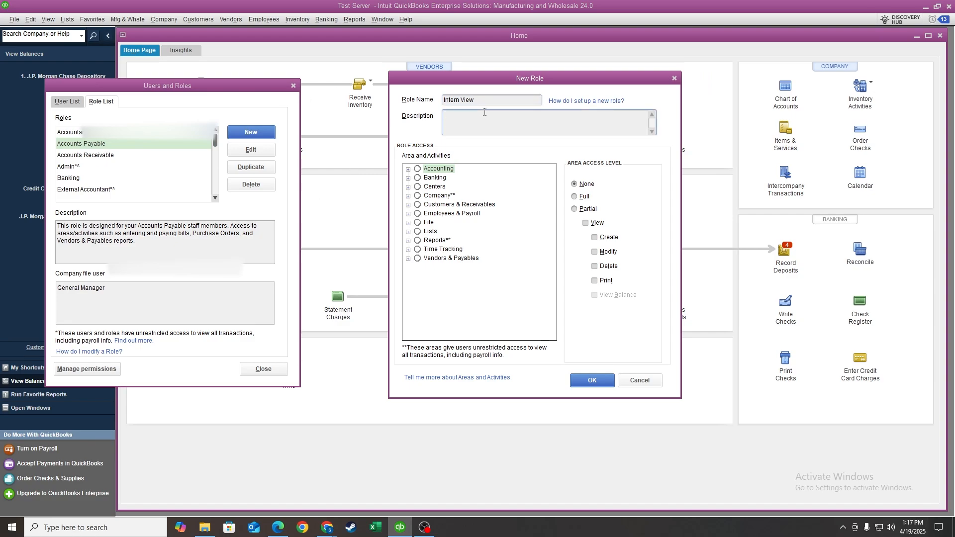
text(View Only File for Intern)
- Grant View access to the new role's Accounting area and check the access level for Edit Closed Transactions
double_click(421, 169)
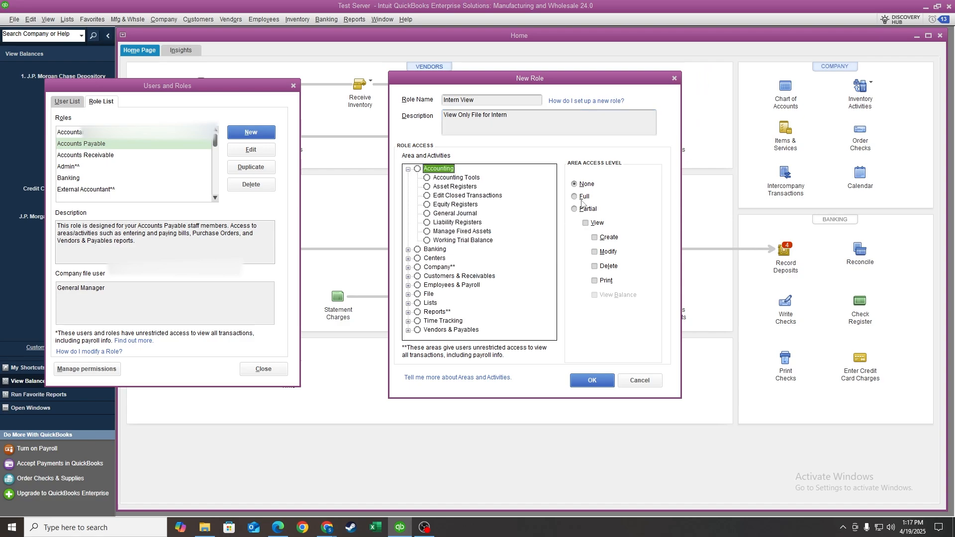
click(586, 223)
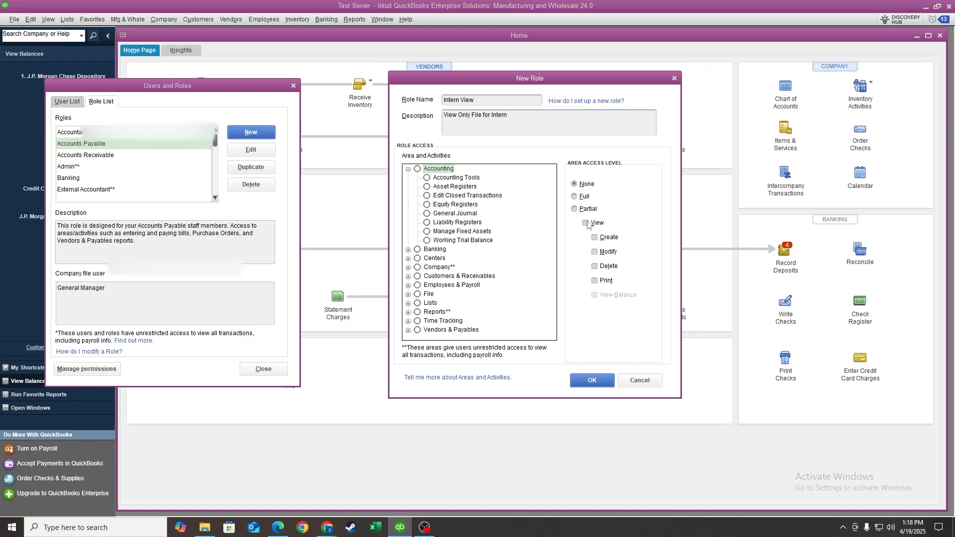
click(448, 197)
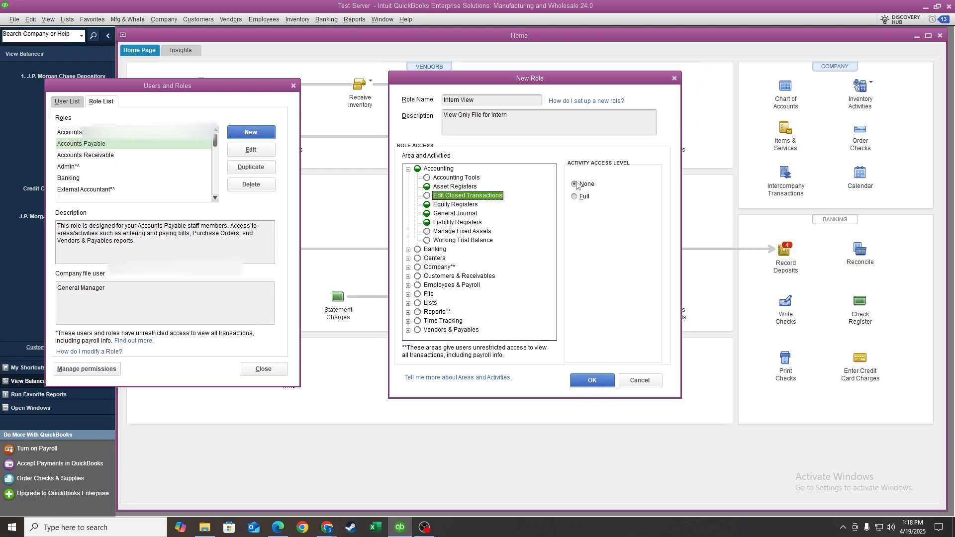
- Add Print access to Asset Registers and Equity Registers in the new role's Accounting area
click(457, 187)
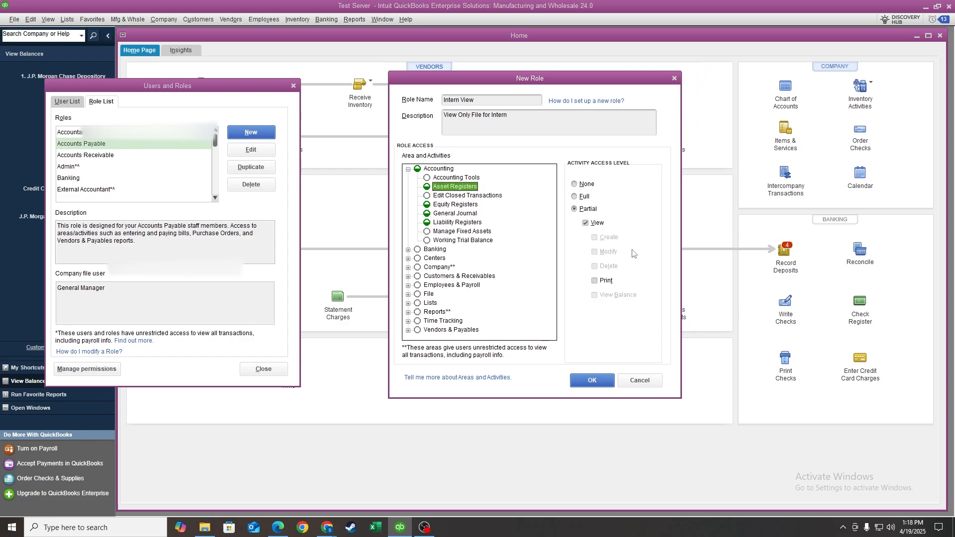
click(595, 281)
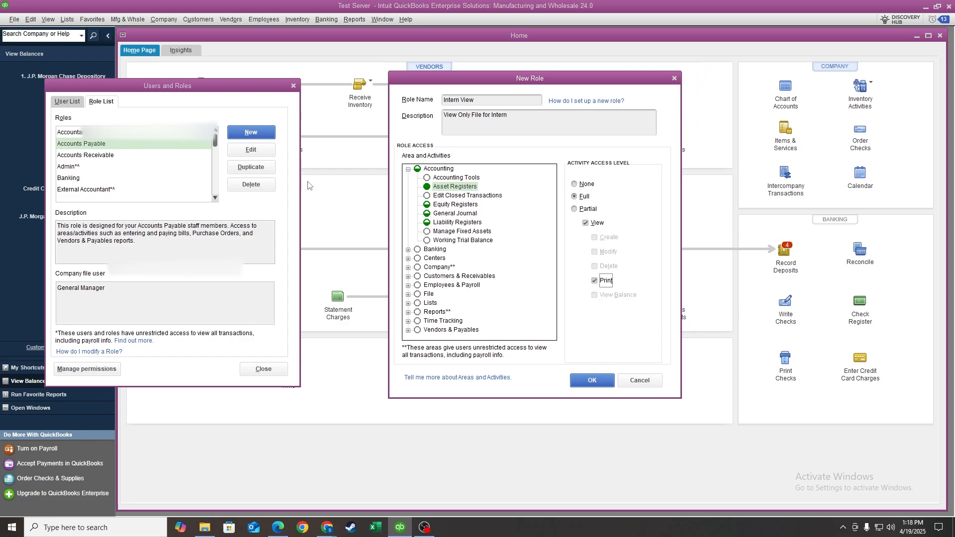
click(464, 207)
click(603, 281)
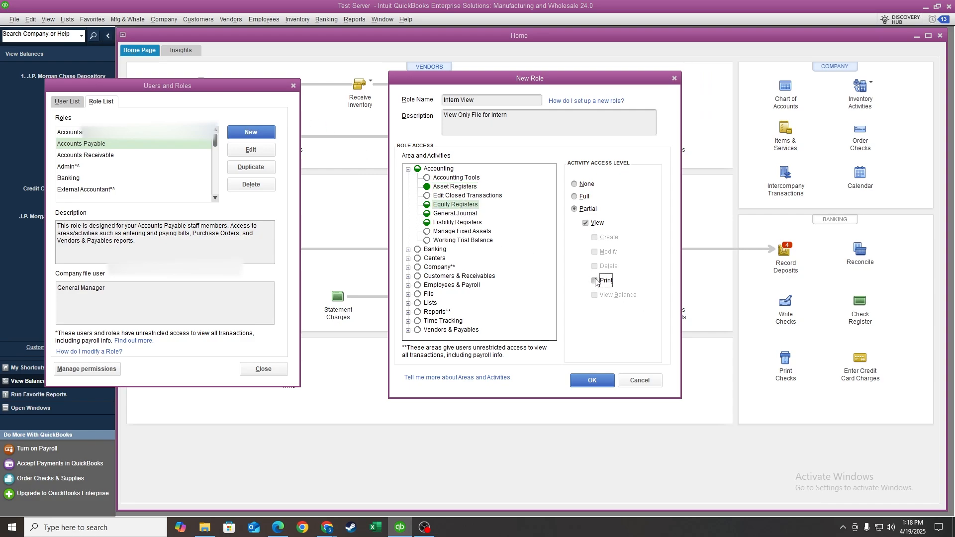
- Add Print and Create access to General Journal in the new role's Accounting area
click(454, 213)
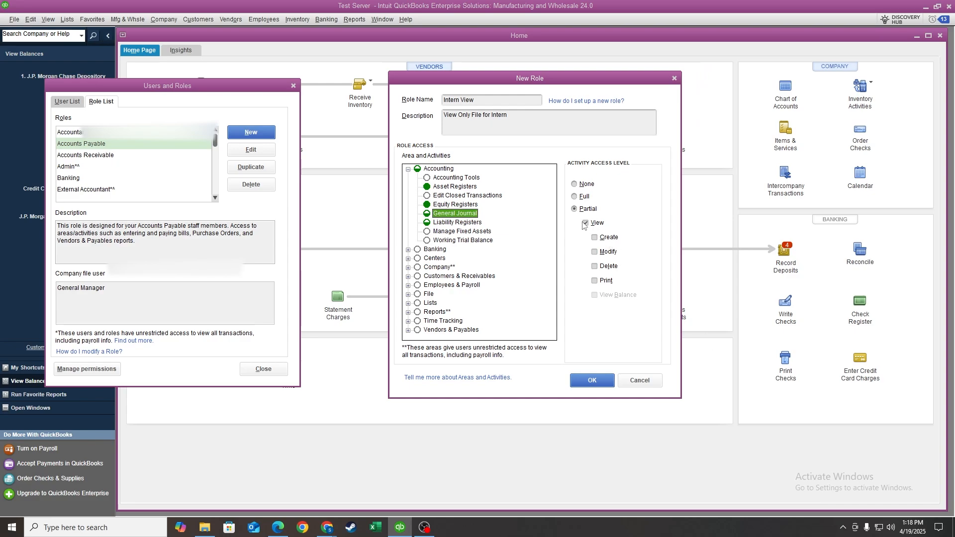
click(596, 281)
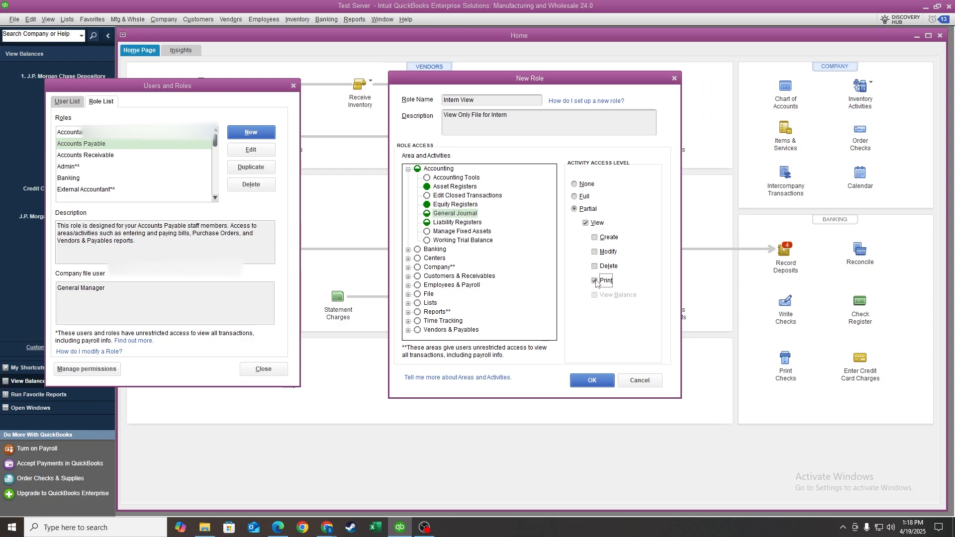
click(595, 238)
click(594, 236)
click(594, 235)
- Replace the new role's description with "Intern Permissions"
click(476, 127)
drag(528, 116, 338, 140)
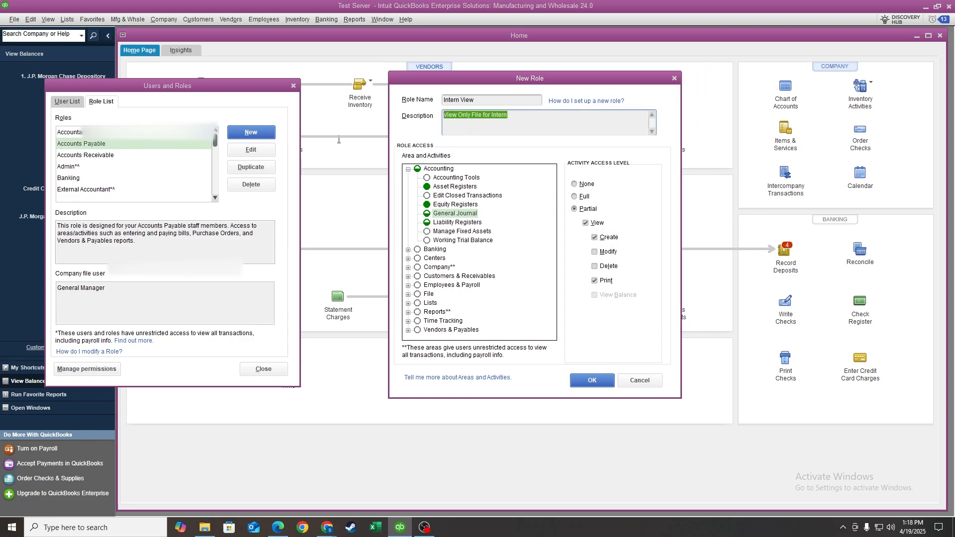
text(Int)
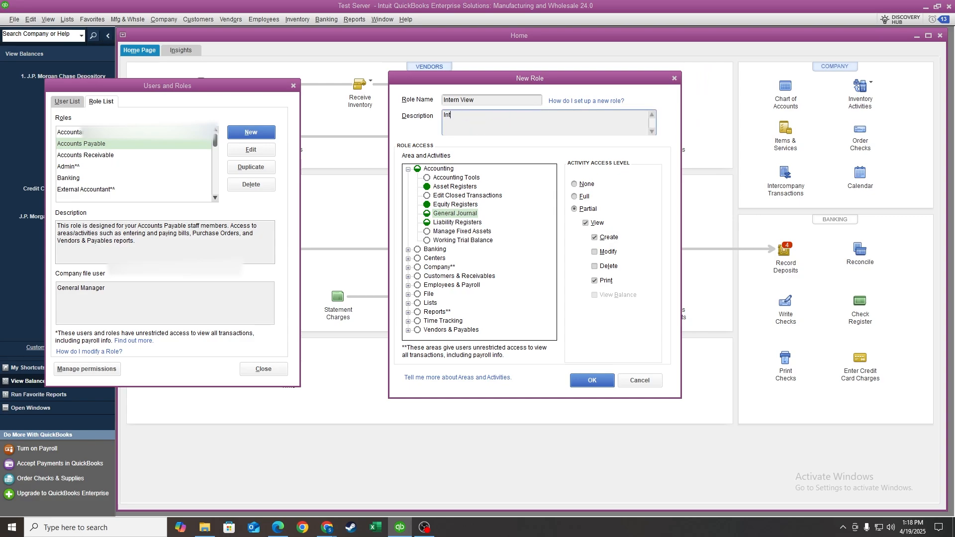
text(ern Permissions)
- Grant partial access with View to the new role's Banking area
click(409, 250)
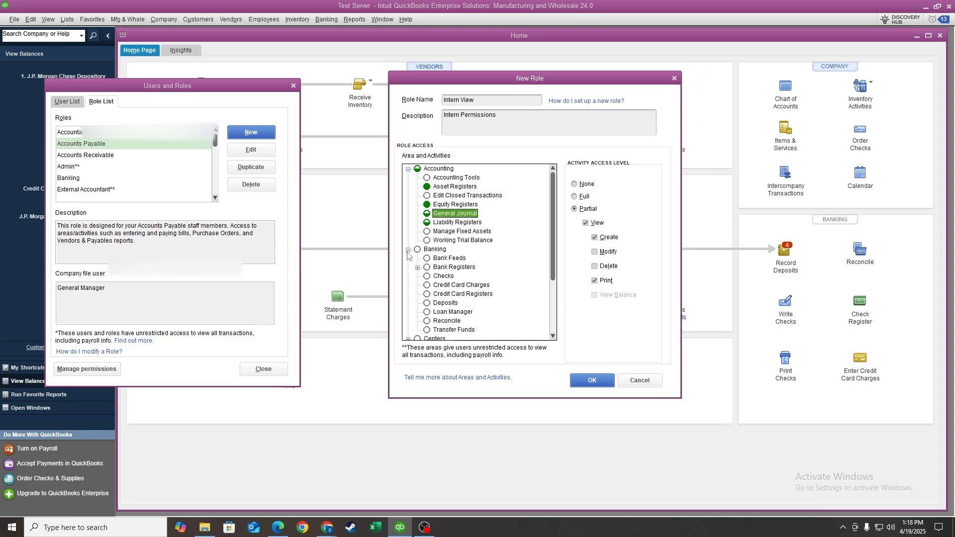
scroll(453, 244, down, 2)
scroll(443, 229, up, 1)
click(432, 250)
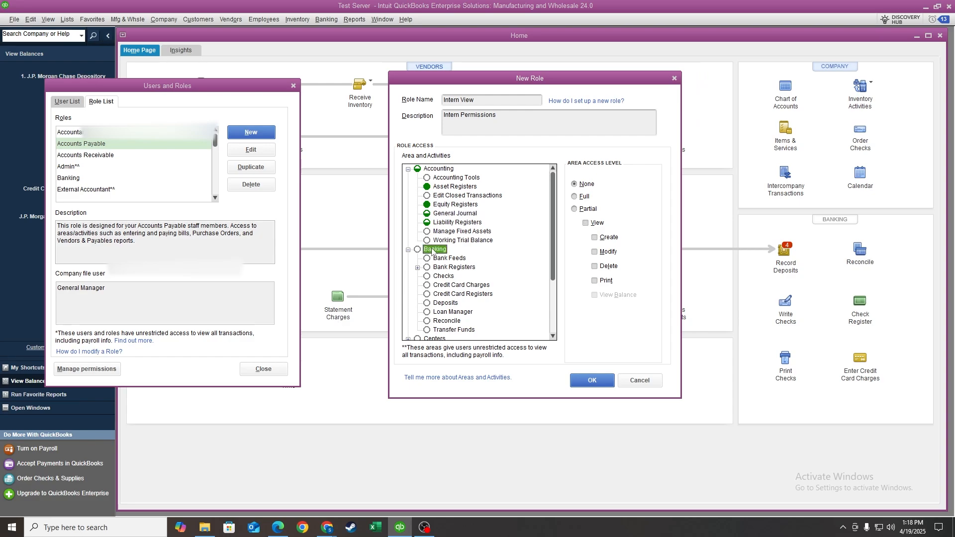
click(594, 225)
scroll(475, 235, down, 1)
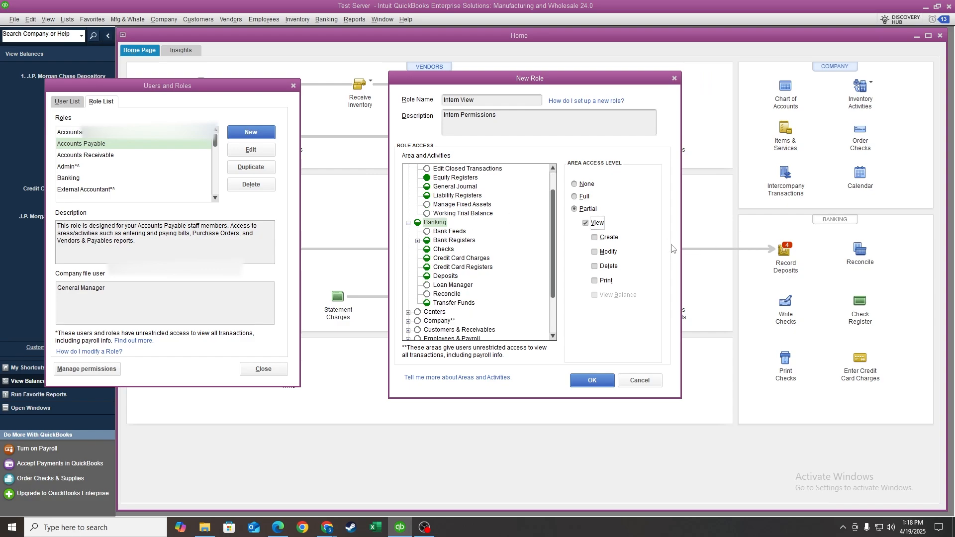
scroll(428, 255, down, 2)
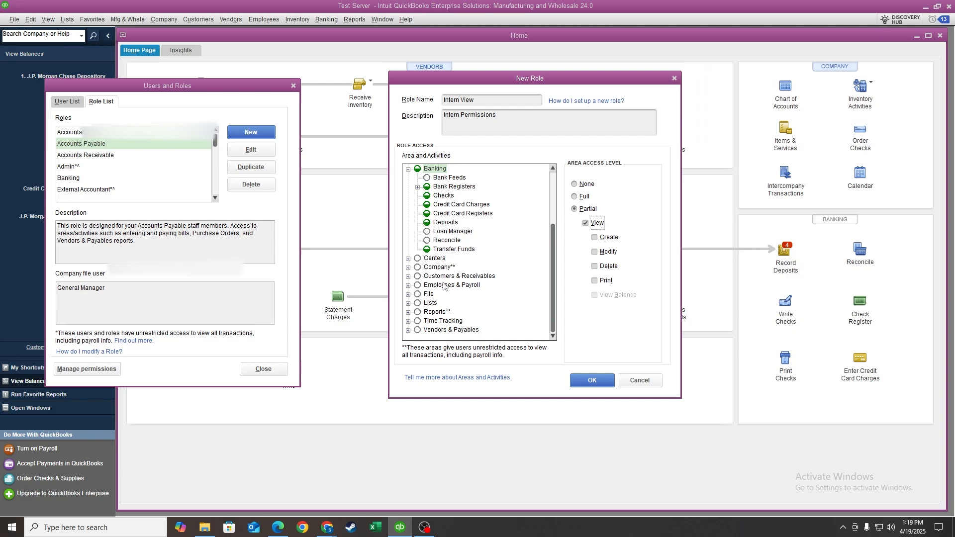
- Grant View and Print access to the new role's Reports area
click(409, 312)
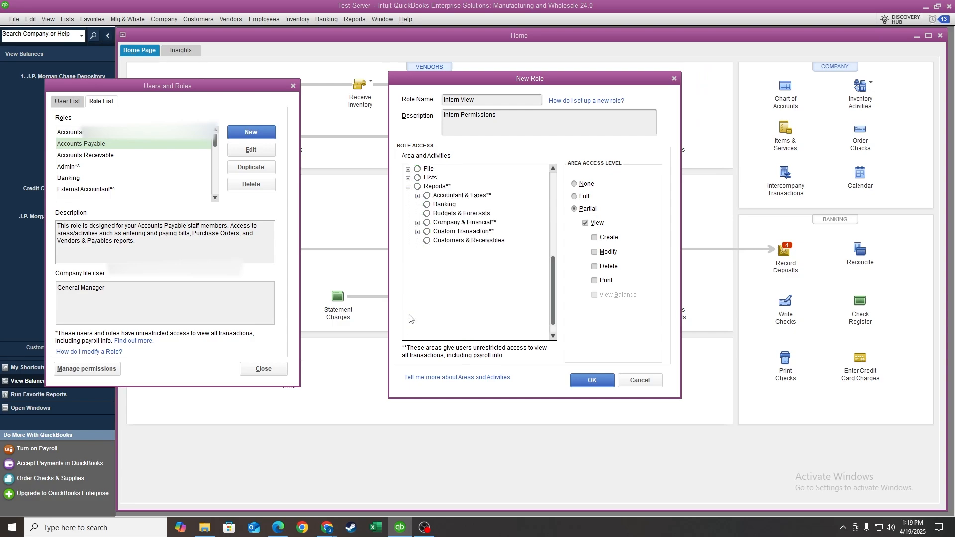
click(437, 187)
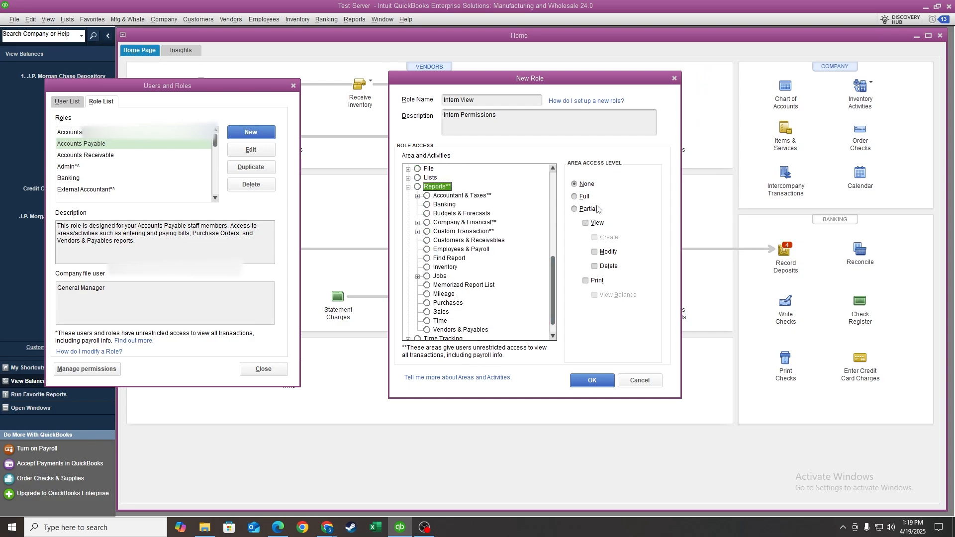
click(588, 224)
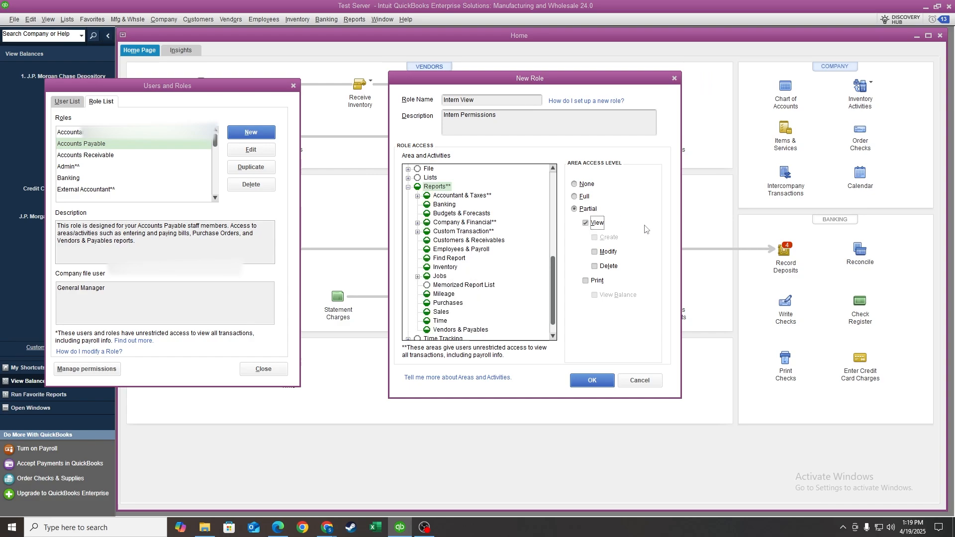
click(587, 281)
scroll(466, 244, down, 1)
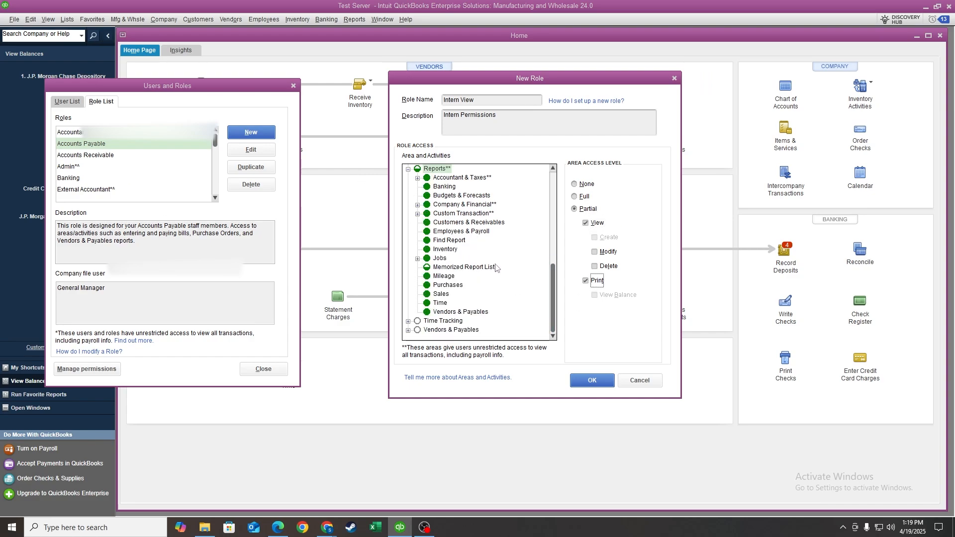
- Review the access granted across the areas and save the Intern View role
scroll(500, 269, up, 10)
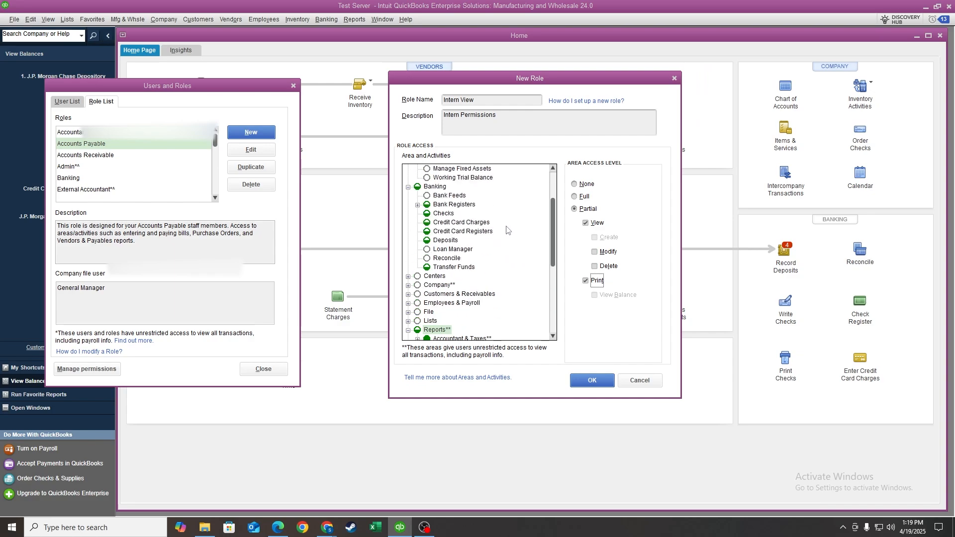
scroll(478, 266, down, 5)
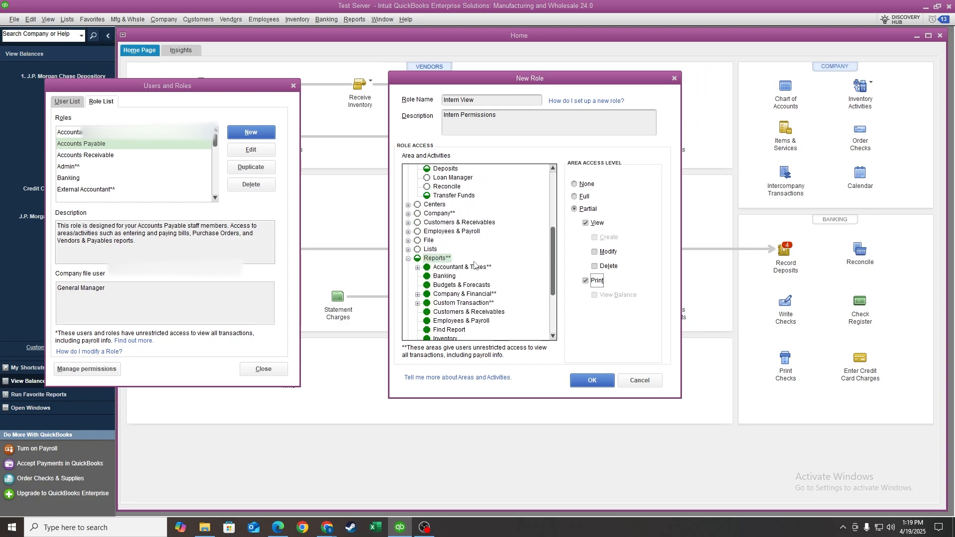
scroll(466, 254, up, 2)
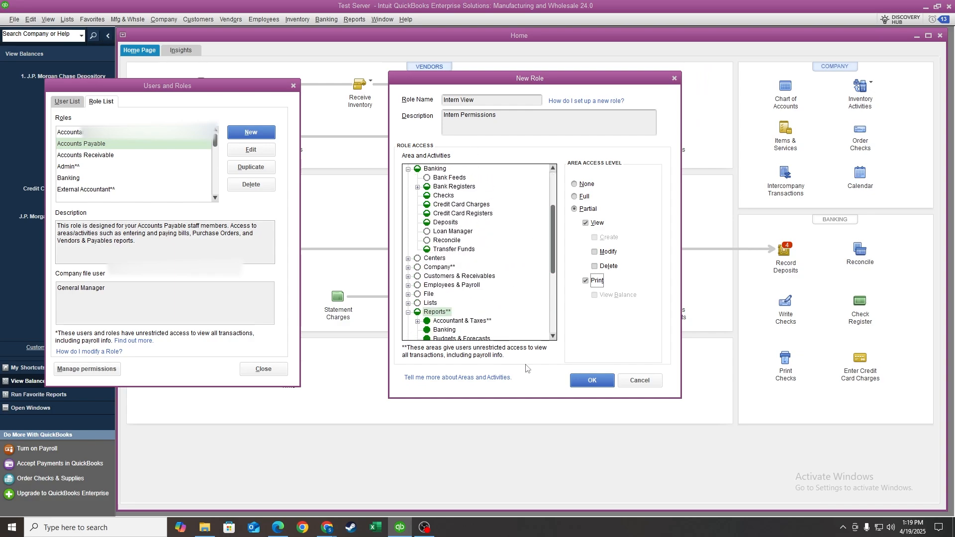
click(601, 381)
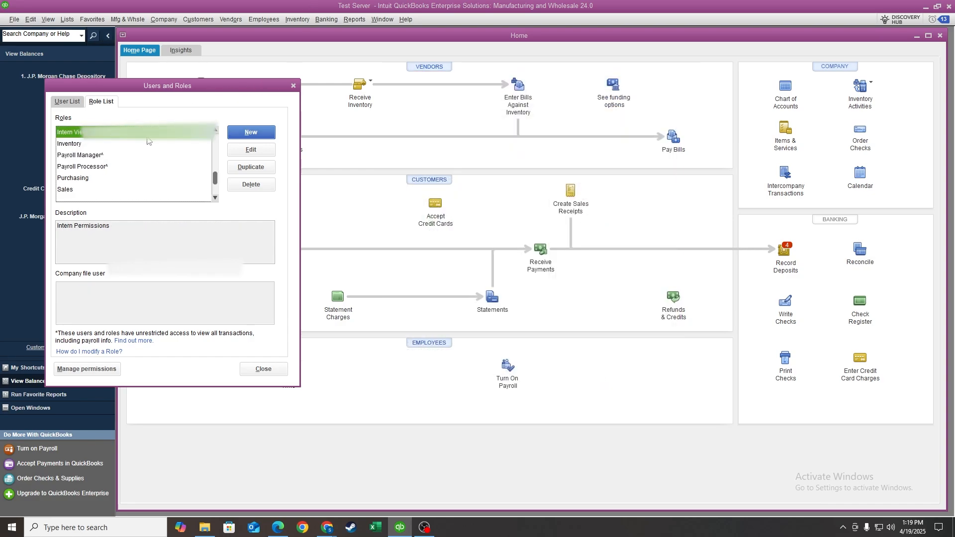
- Try adding the Intern View role to the General Manager user's assigned roles, and close the user without saving
click(63, 103)
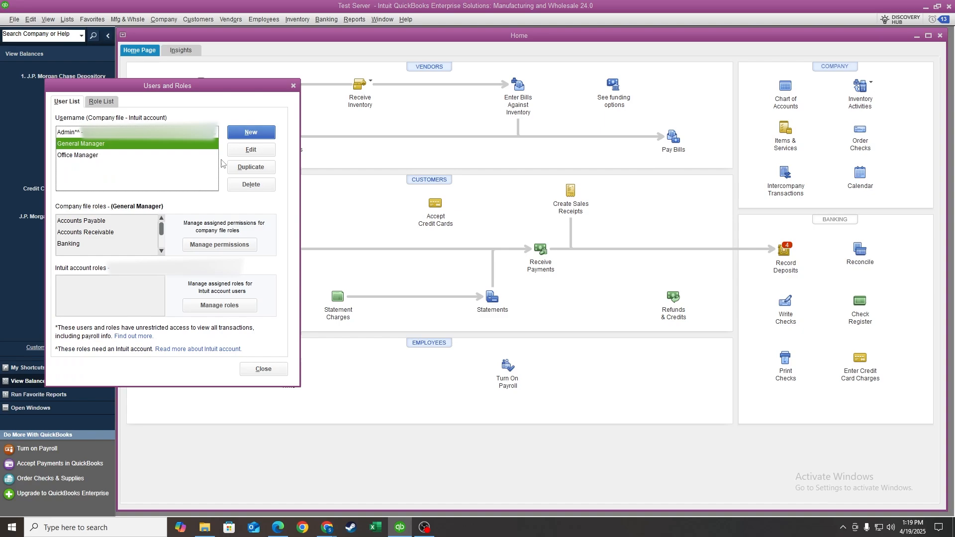
click(259, 151)
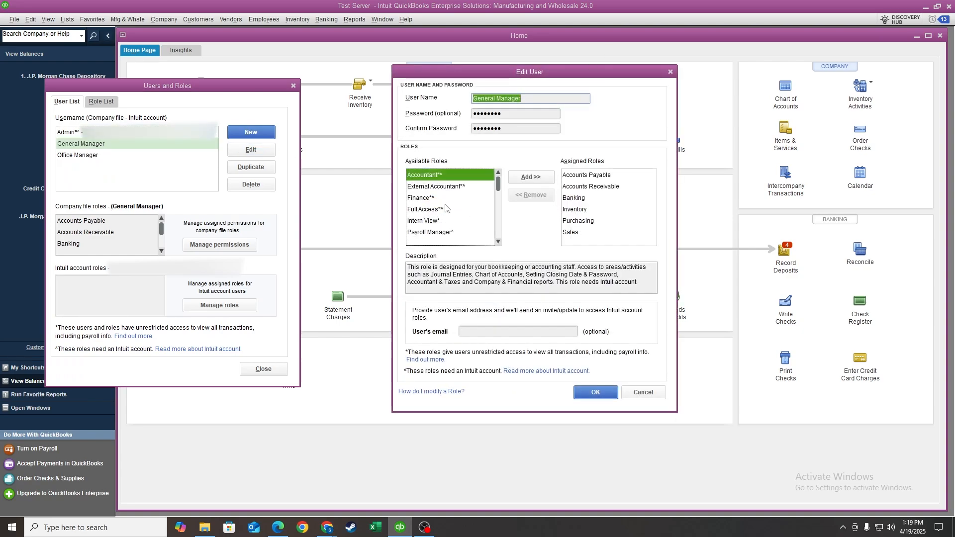
mouse_move(499, 185)
mouse_down()
mouse_move(506, 241)
mouse_move(502, 201)
mouse_up()
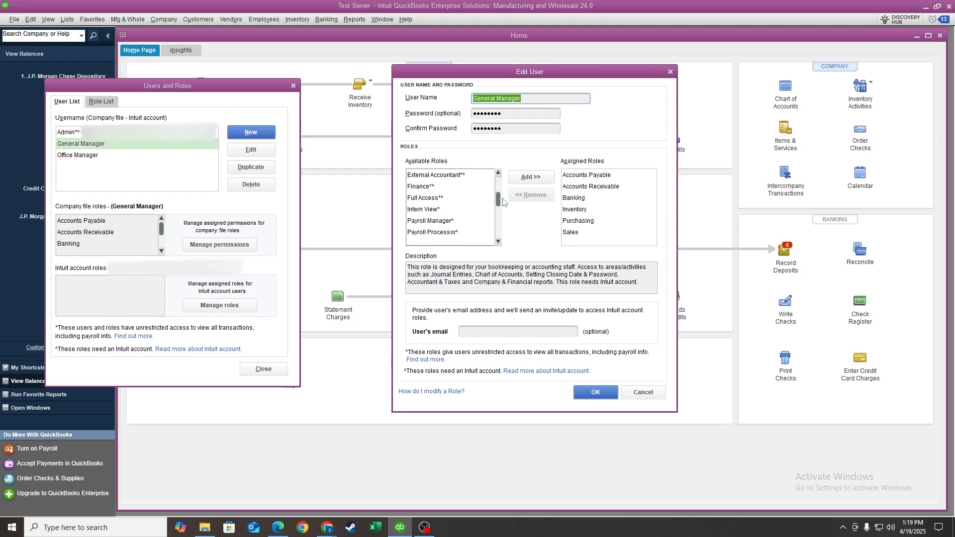
click(431, 210)
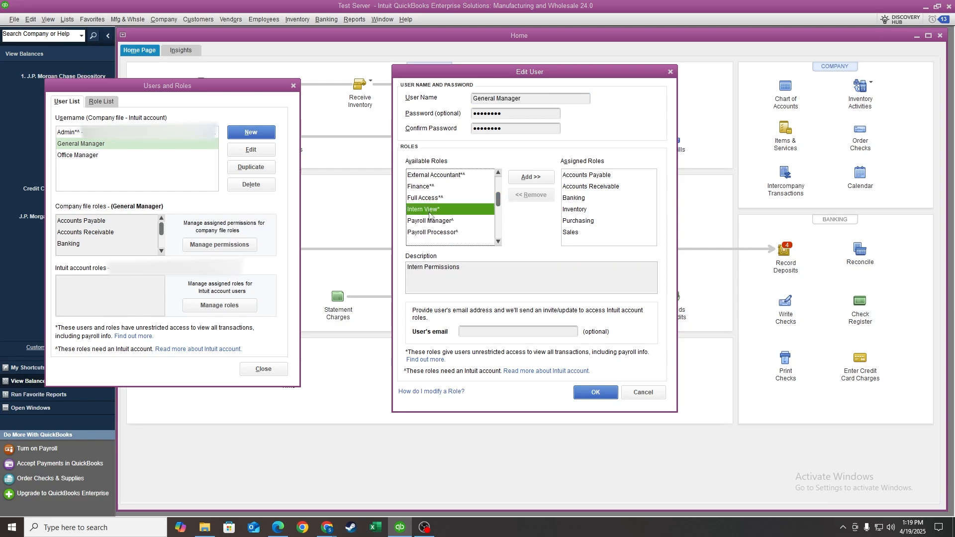
click(536, 177)
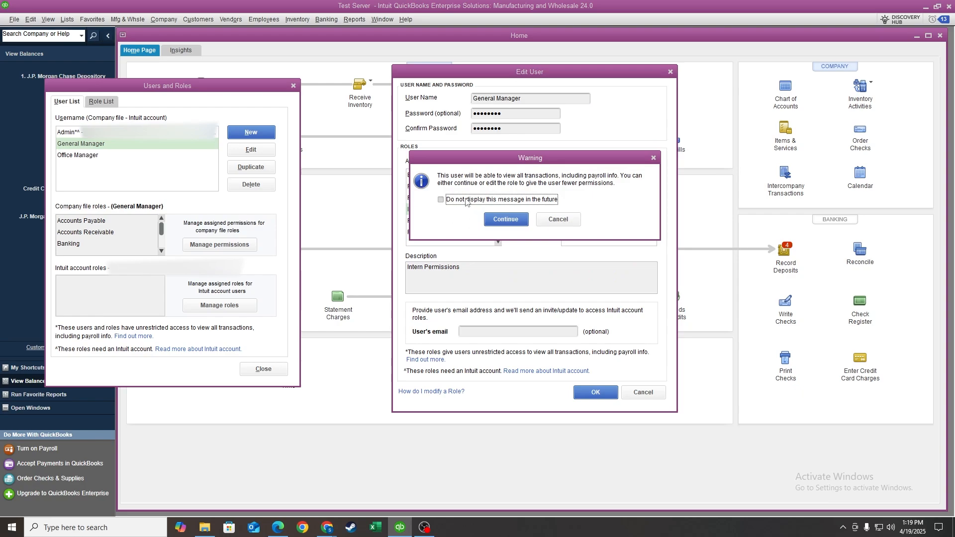
click(506, 219)
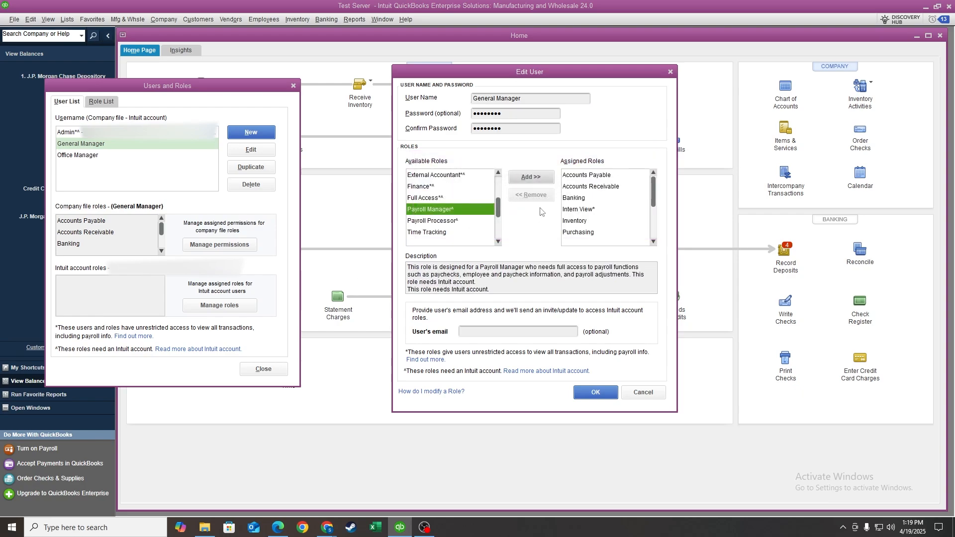
drag(653, 187, 655, 223)
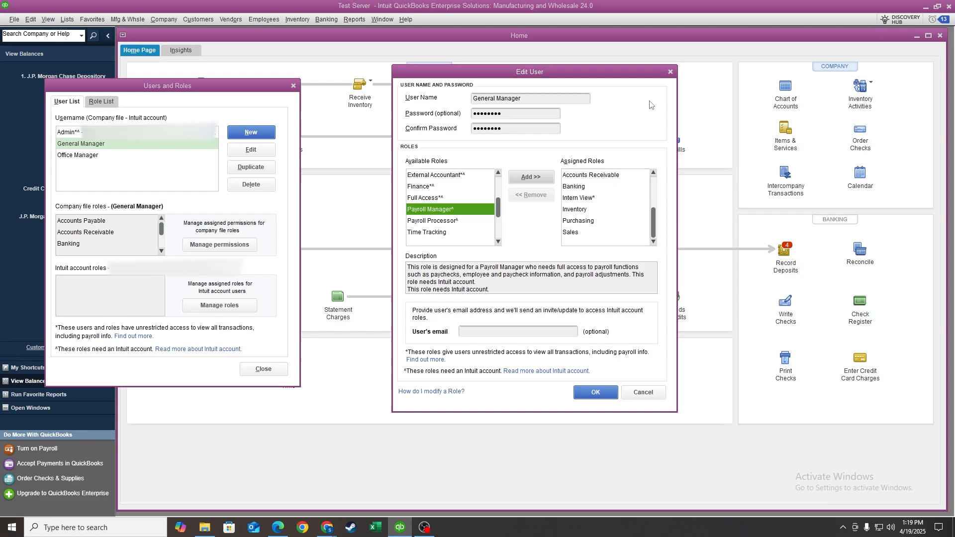
click(669, 73)
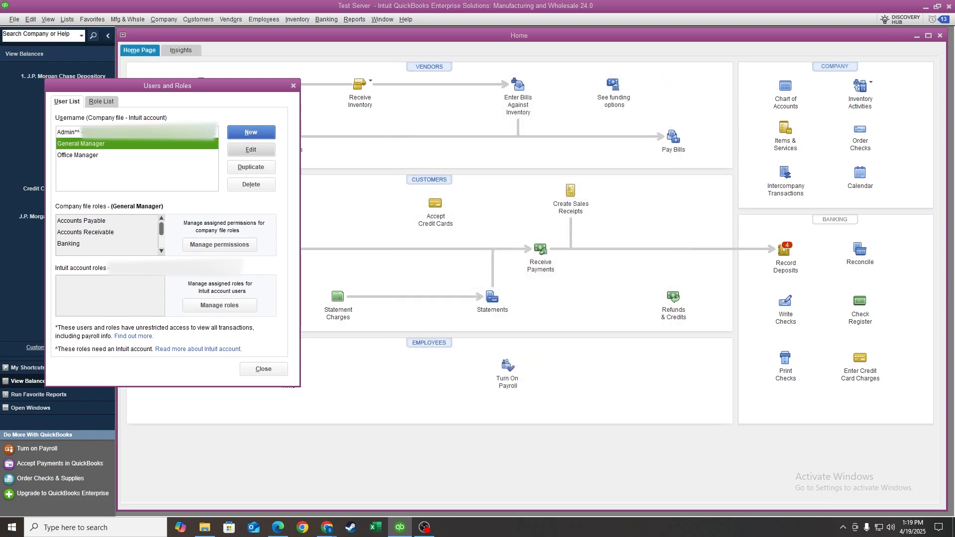
- Duplicate the Intern View role from the role list and name the copy "Senior Intern"
click(110, 102)
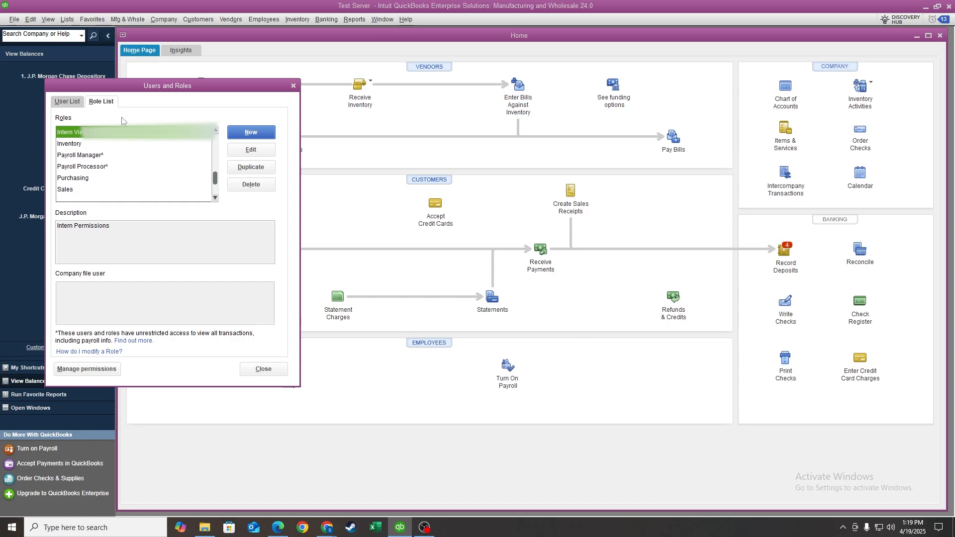
click(84, 158)
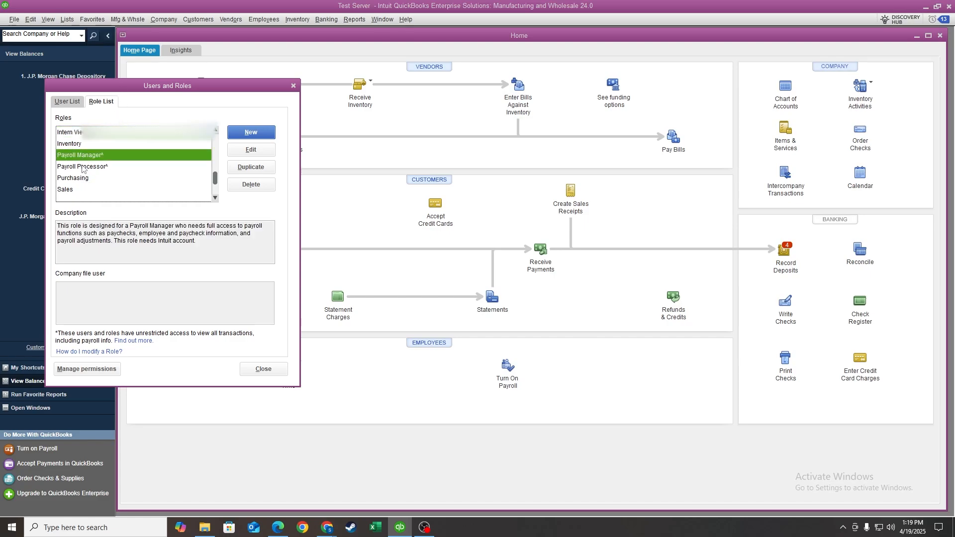
scroll(84, 169, down, 1)
scroll(90, 174, up, 1)
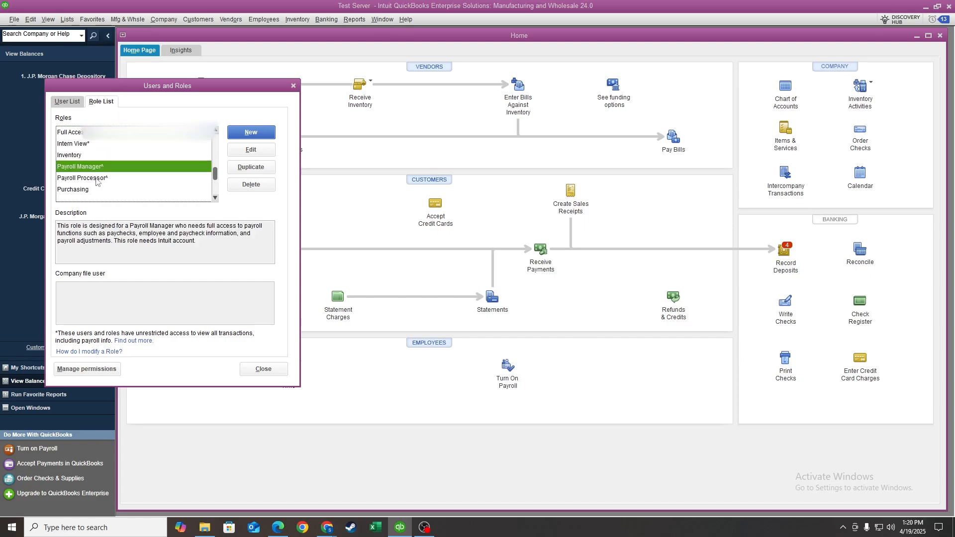
click(82, 144)
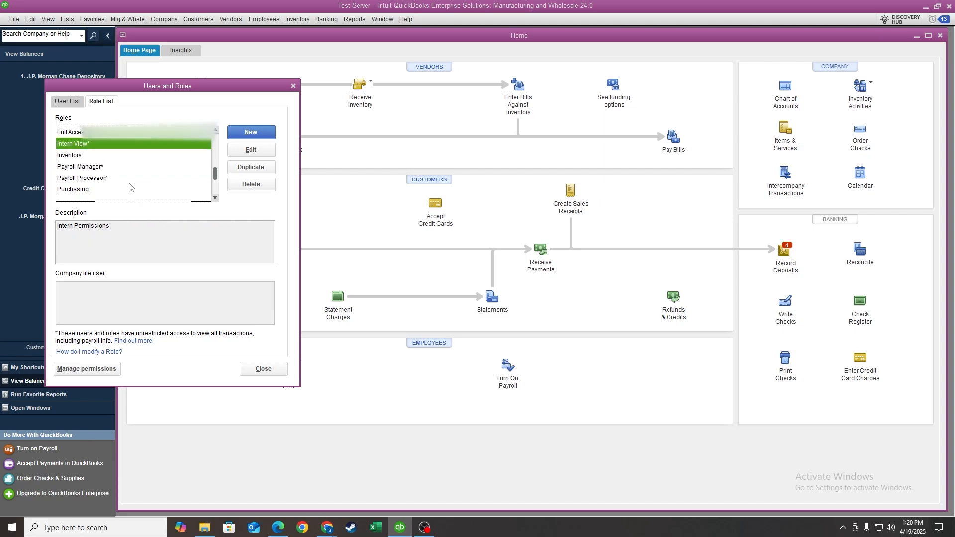
click(247, 168)
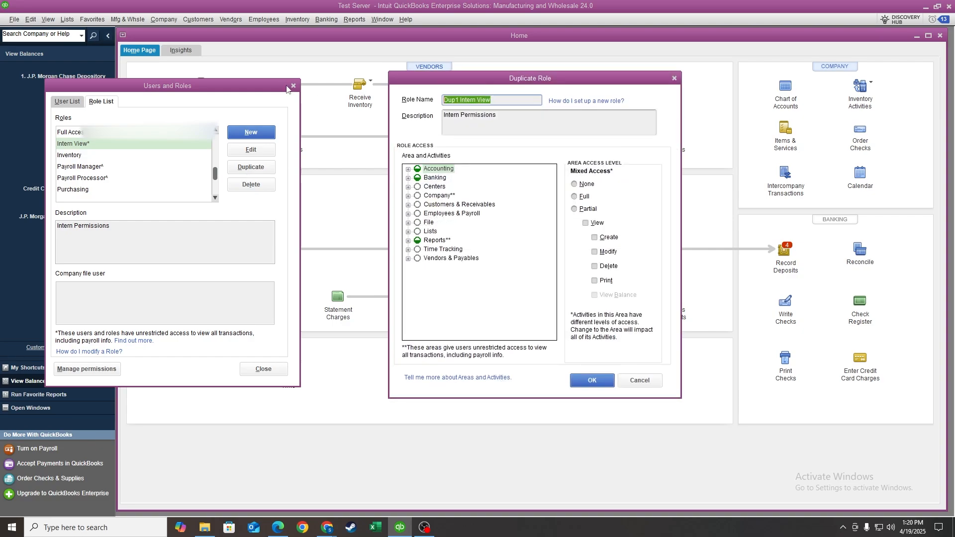
text(Senior I)
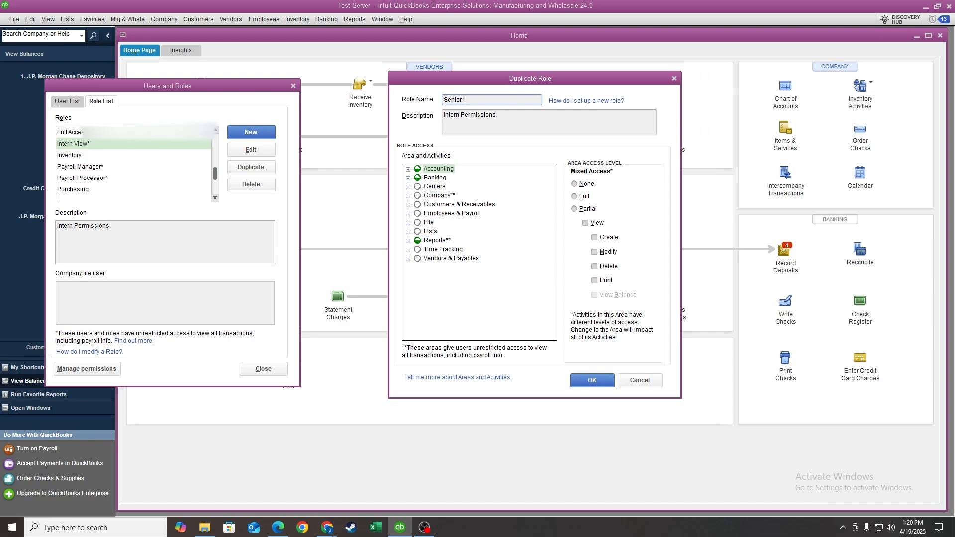
text(ntern)
- Grant View access to the Senior Intern role's Vendors & Payables area and save the role
click(408, 223)
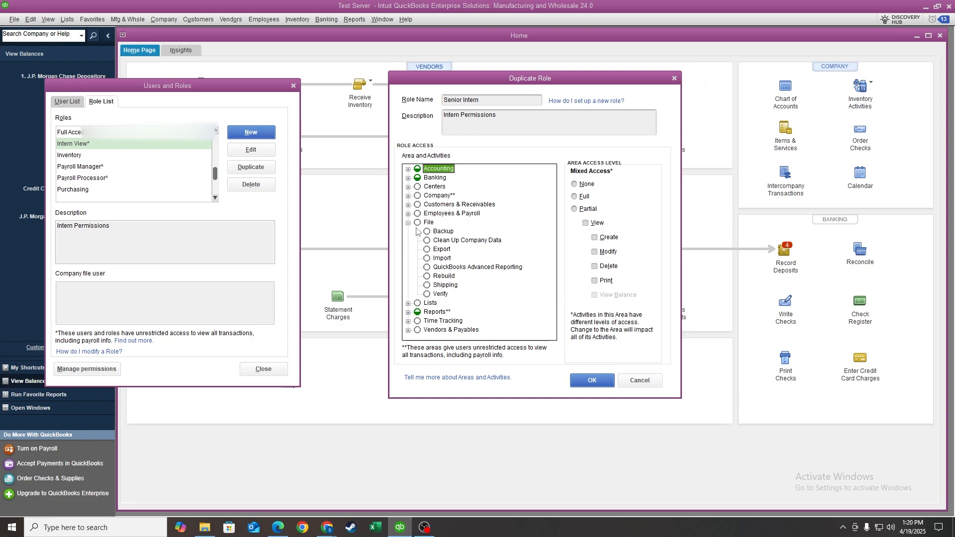
click(408, 223)
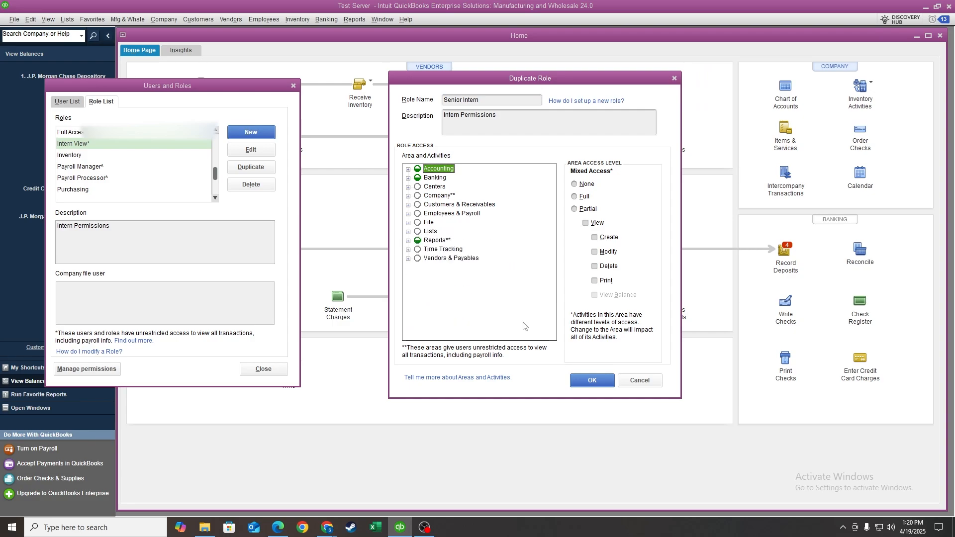
click(426, 259)
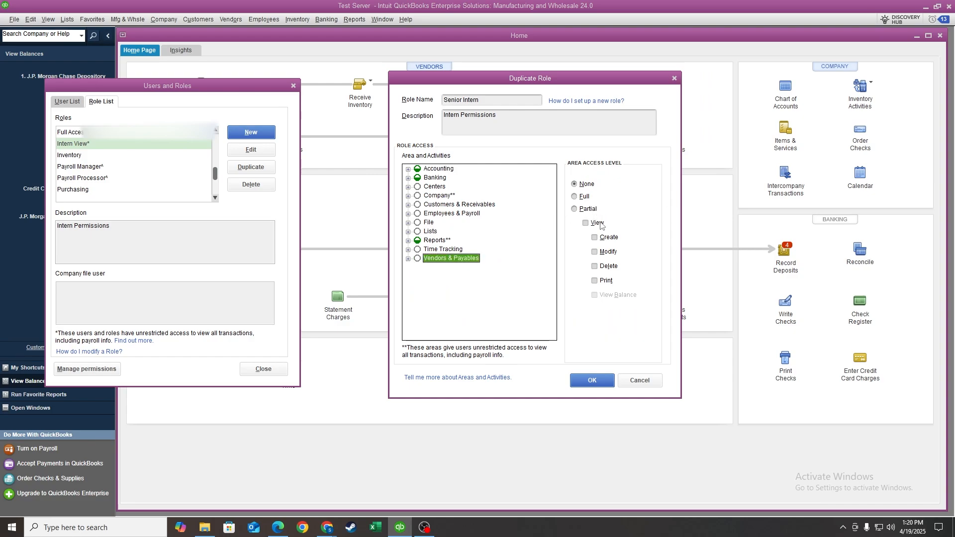
click(598, 223)
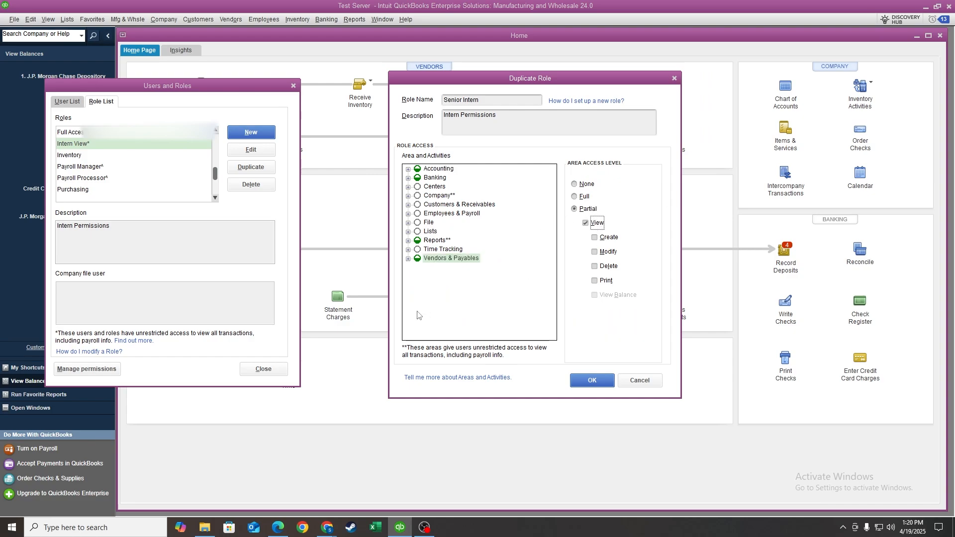
click(592, 381)
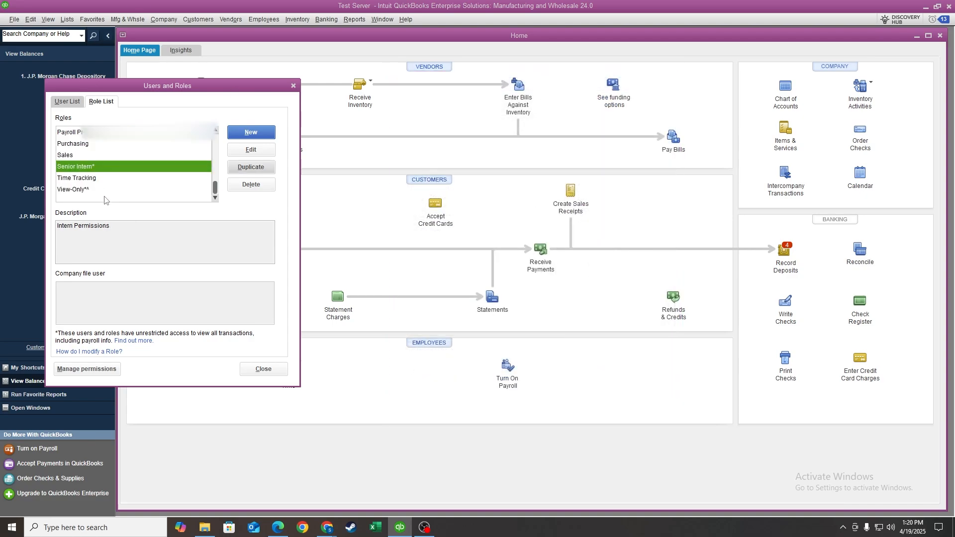
scroll(111, 155, up, 2)
click(116, 169)
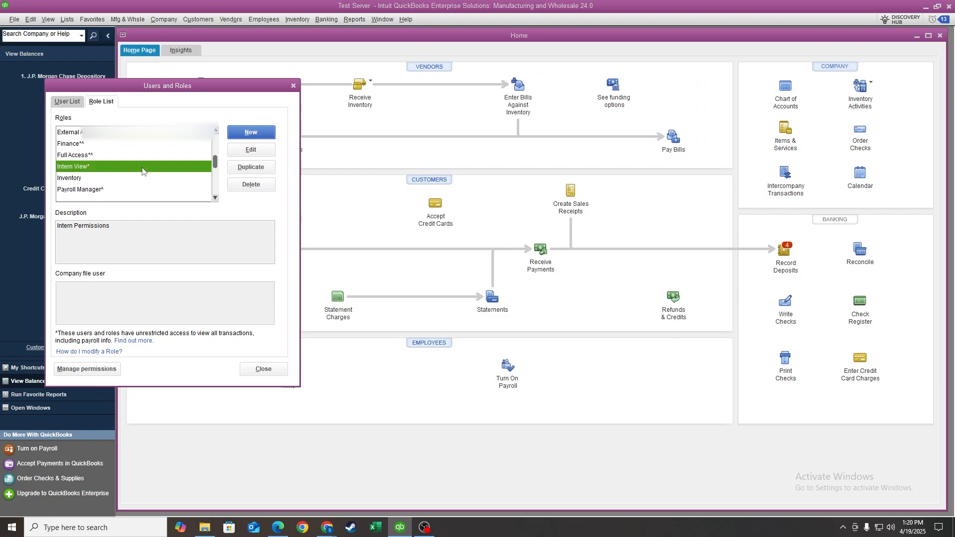
scroll(114, 149, up, 2)
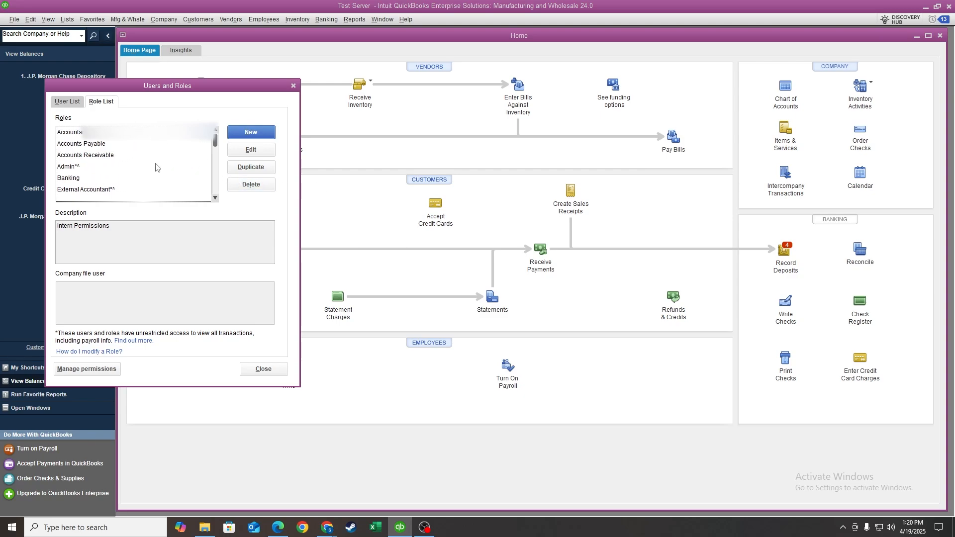
- Edit the Intern View role and set access to None for Bank Registers and Checks in the Banking area
scroll(149, 169, down, 2)
click(238, 151)
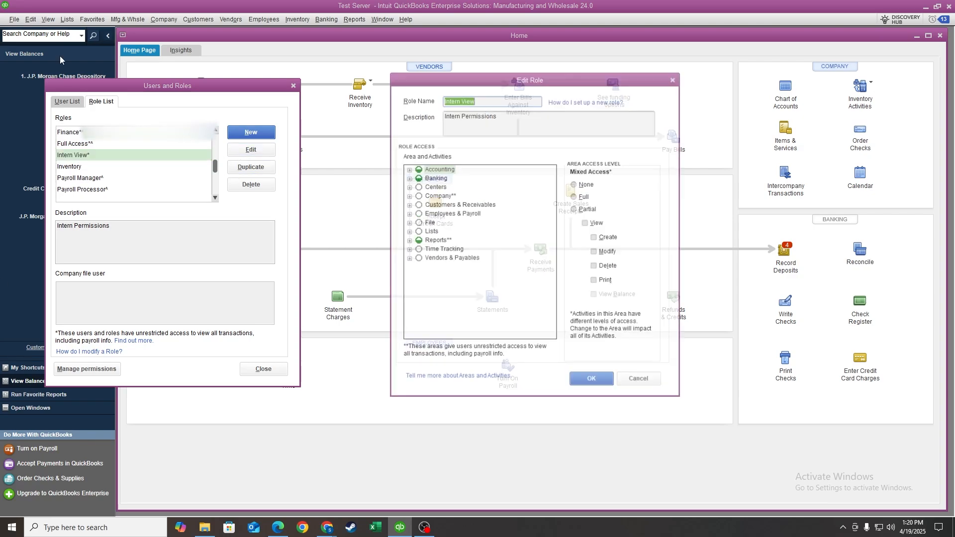
click(408, 178)
click(426, 179)
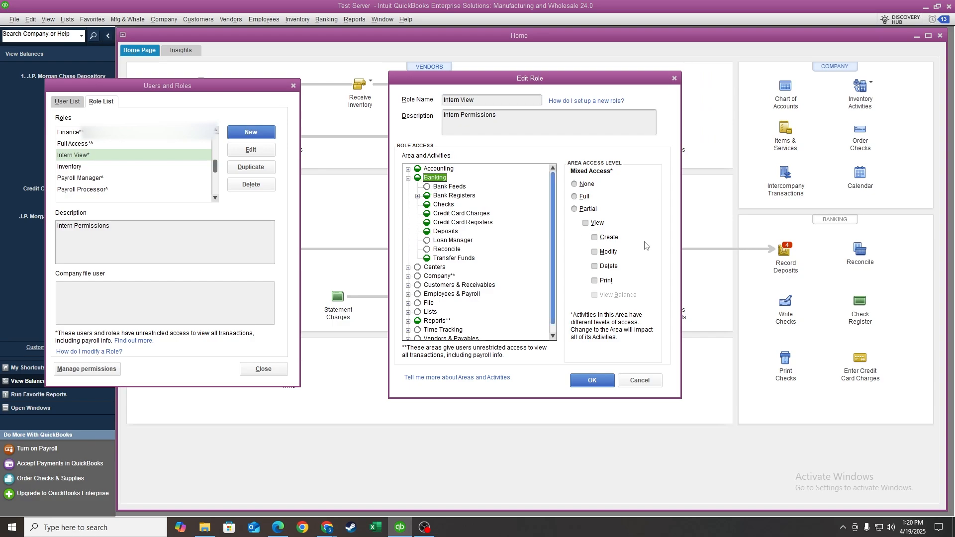
double_click(427, 180)
double_click(420, 180)
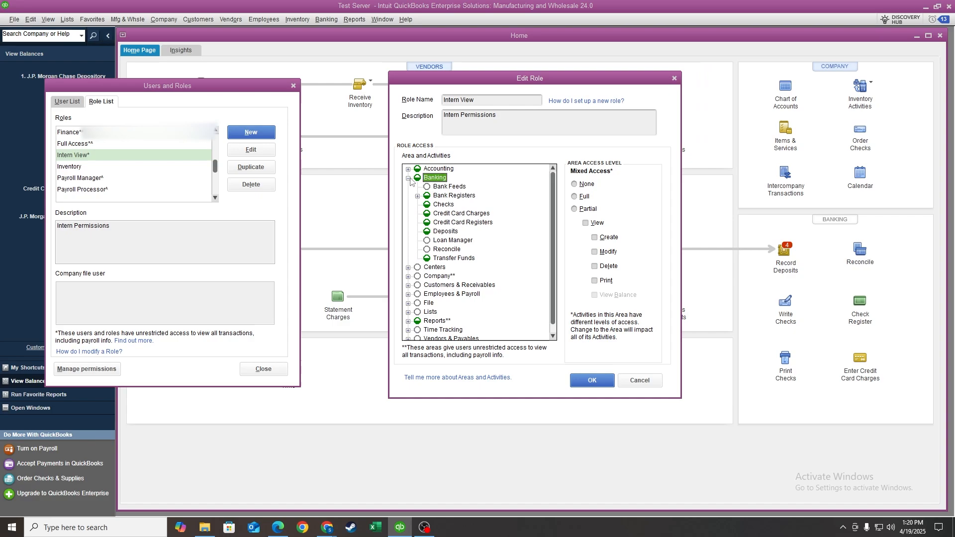
click(440, 198)
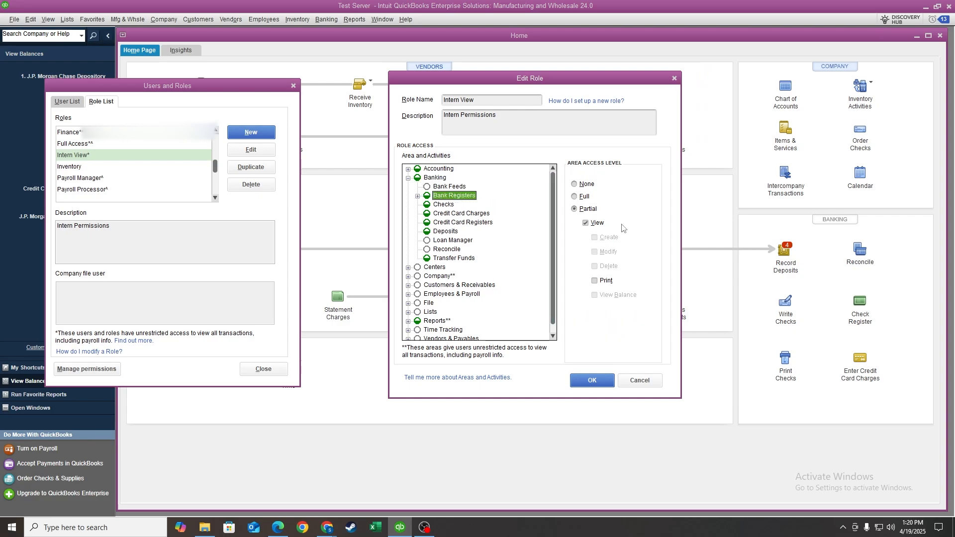
click(583, 185)
click(439, 203)
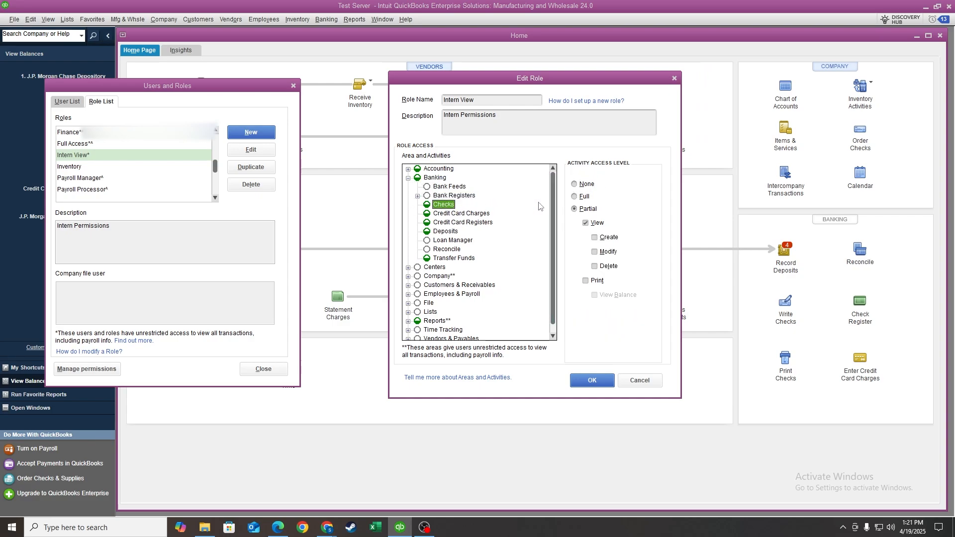
click(582, 185)
- Set the Intern View role's Credit Card Charges, Credit Card Registers, Deposits and Transfer Funds access to None, and save the role
click(461, 213)
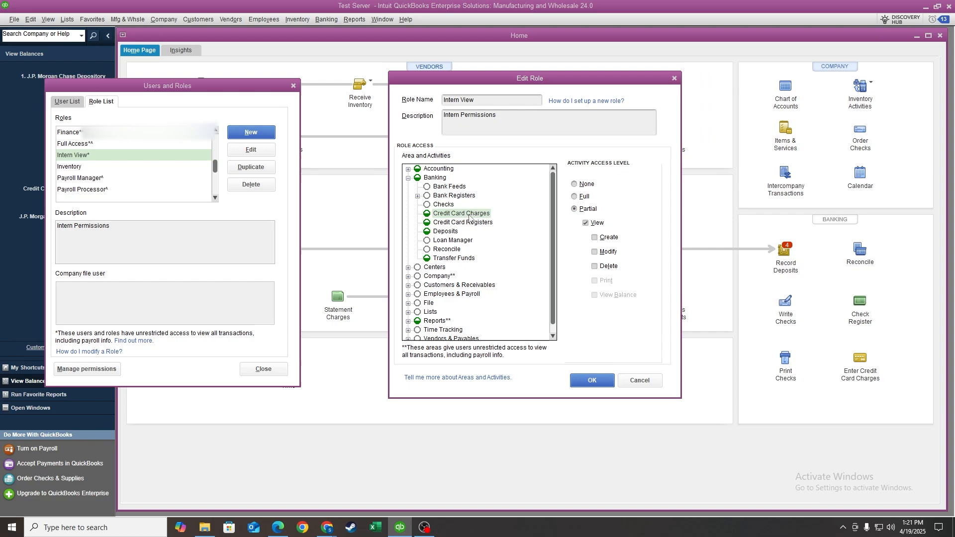
click(582, 184)
click(460, 222)
click(575, 184)
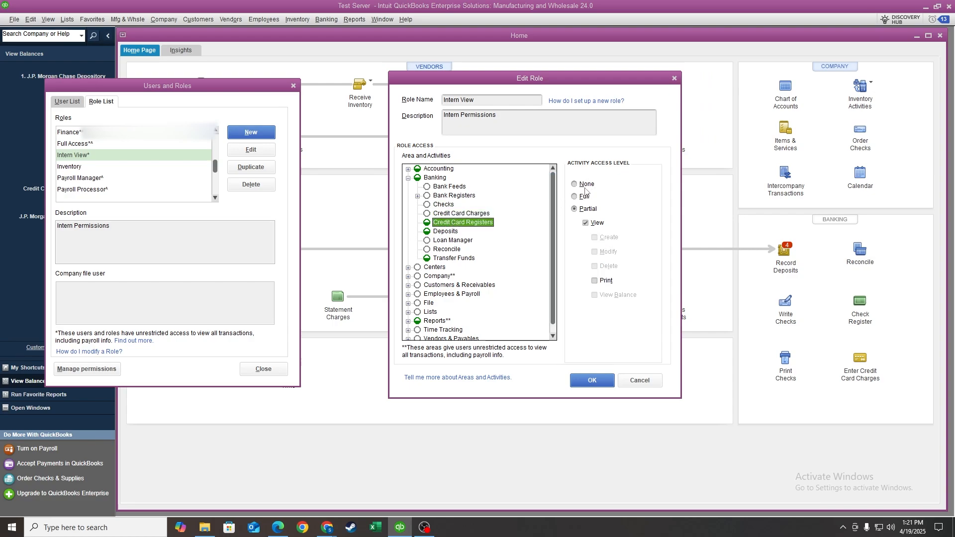
click(446, 232)
click(586, 185)
click(454, 258)
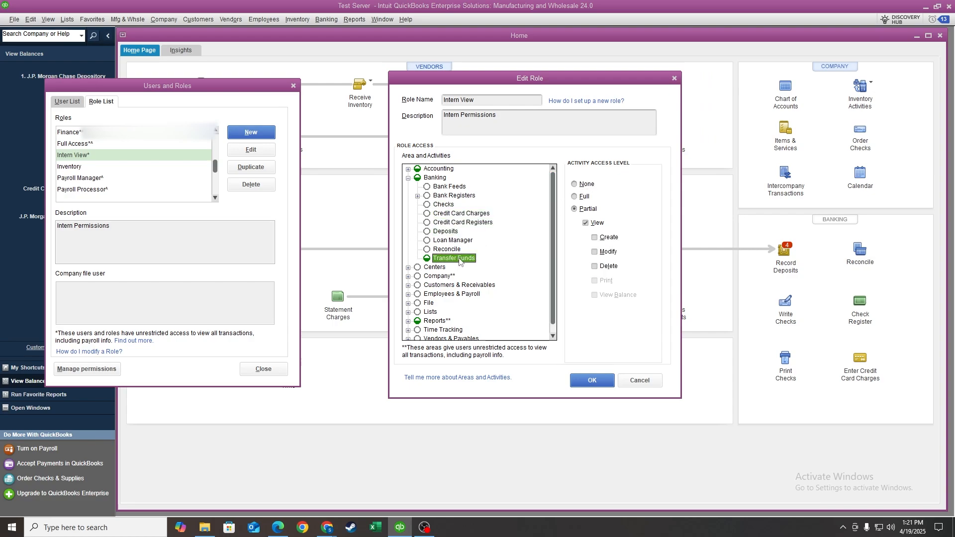
click(586, 184)
click(585, 376)
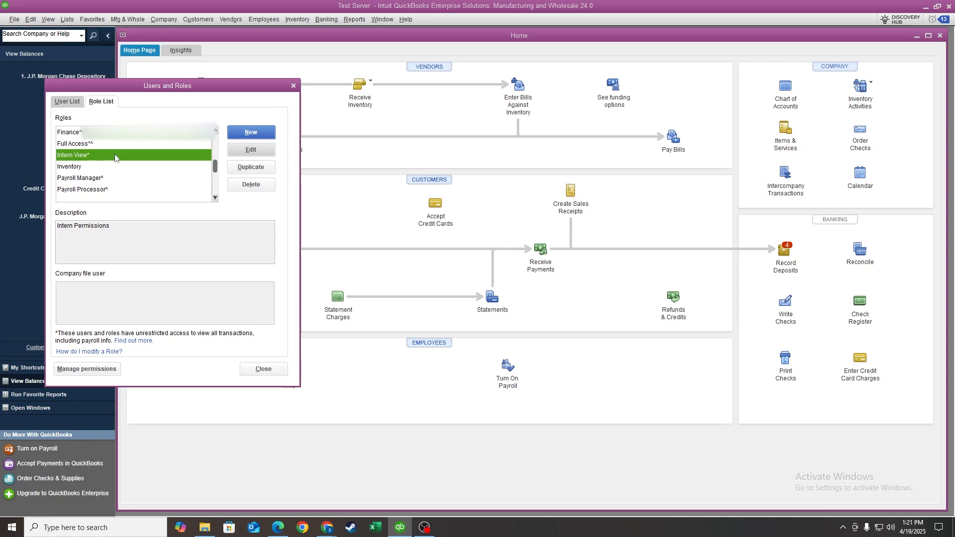
click(244, 150)
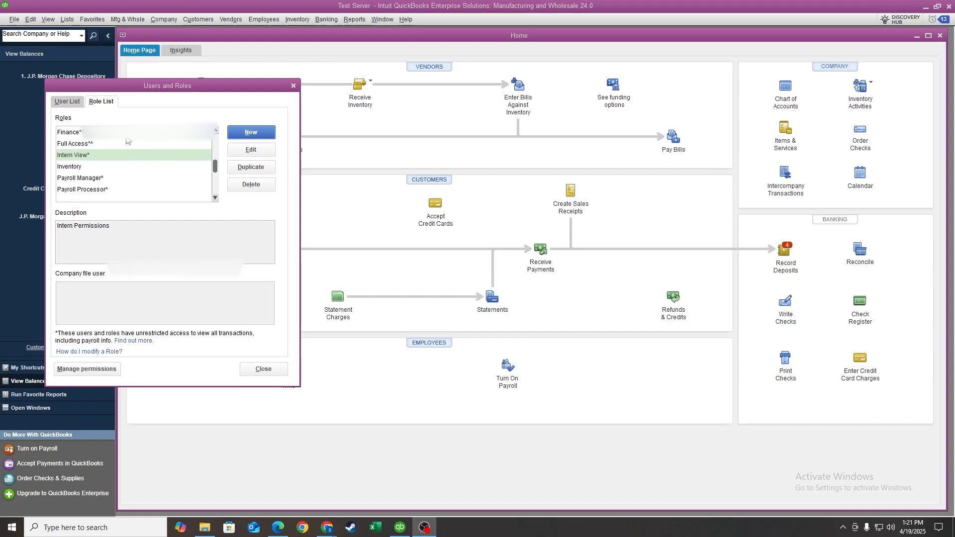
- Delete the Intern View role from the role list and confirm the deletion
scroll(126, 141, up, 2)
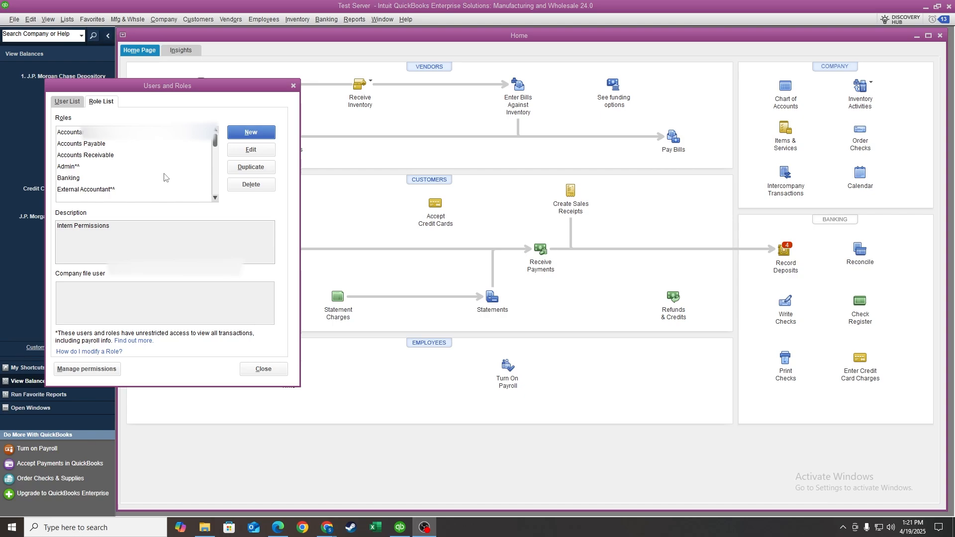
scroll(136, 163, down, 2)
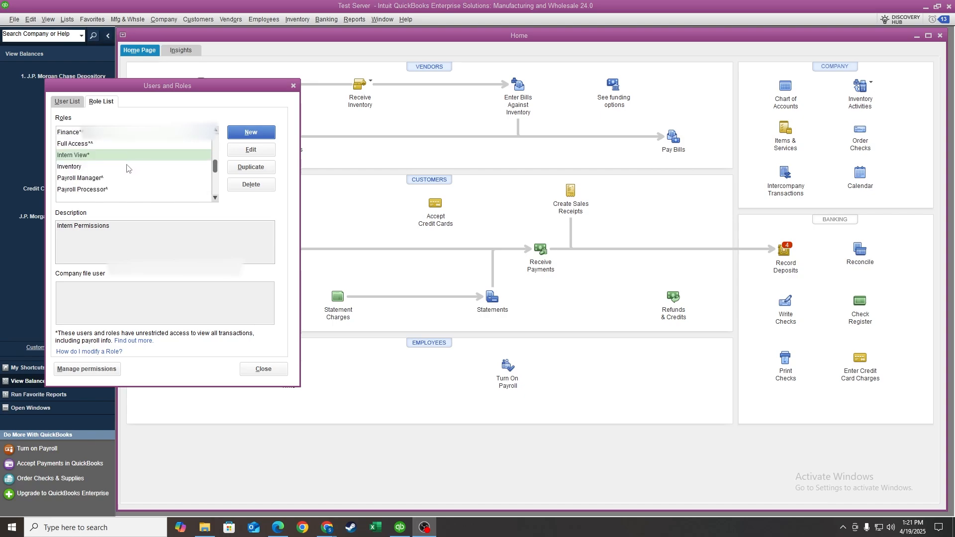
click(97, 156)
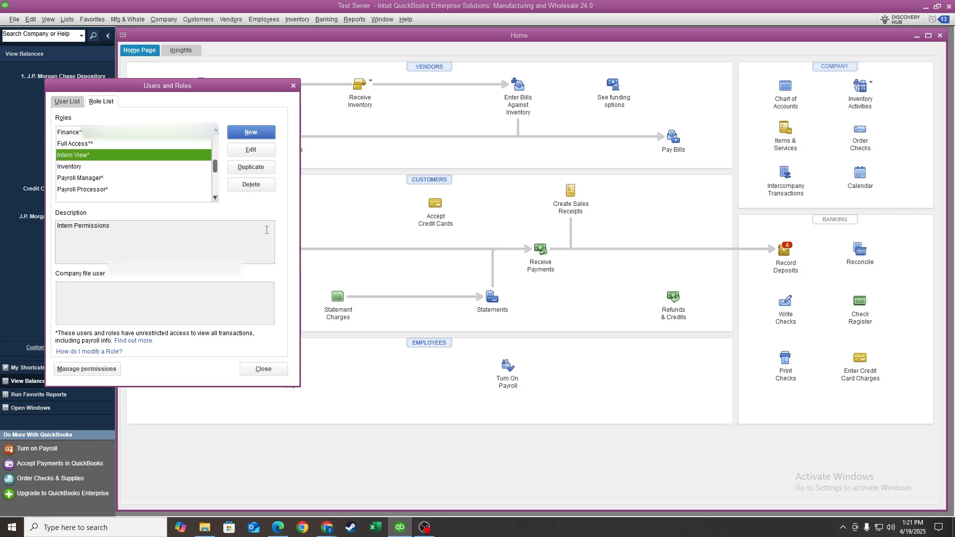
click(251, 185)
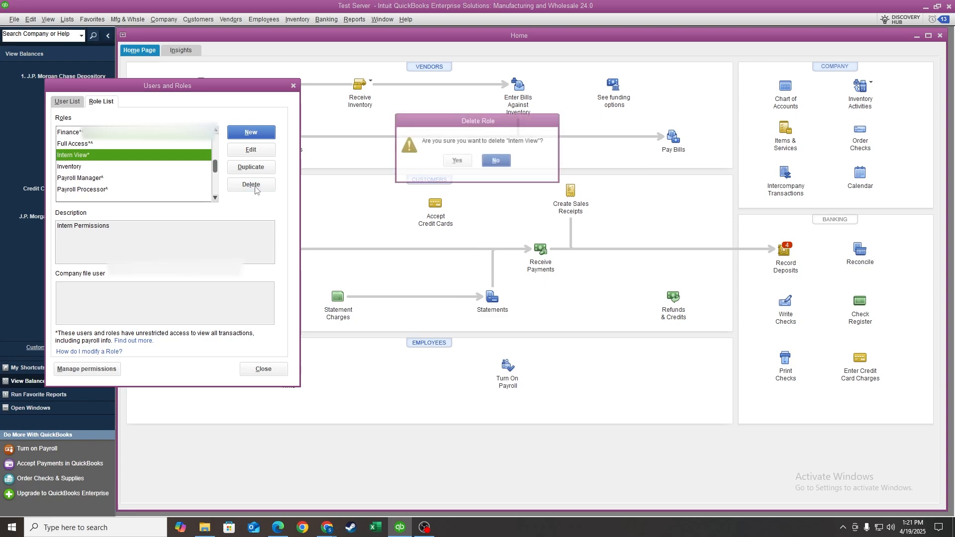
click(456, 161)
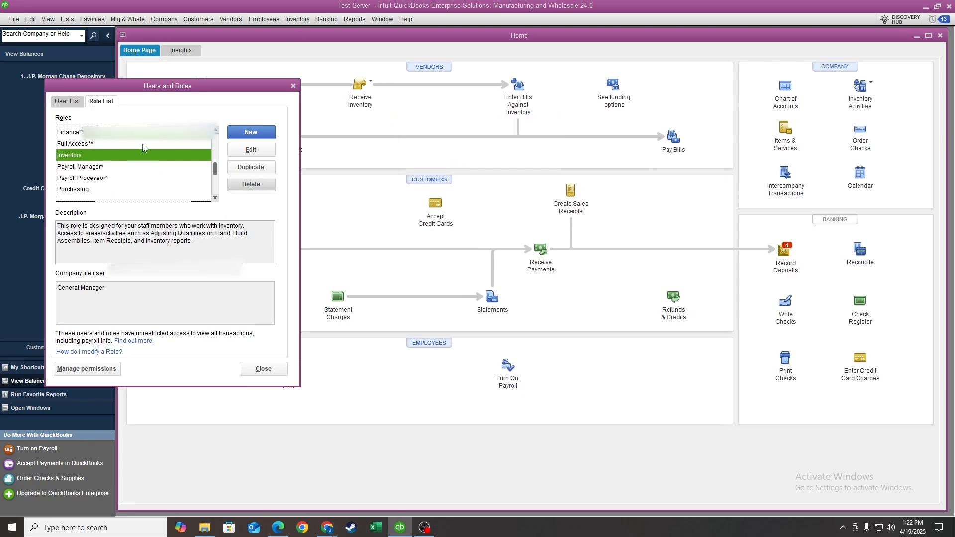
- Examine the roles available to the General Manager user and close the user
click(62, 101)
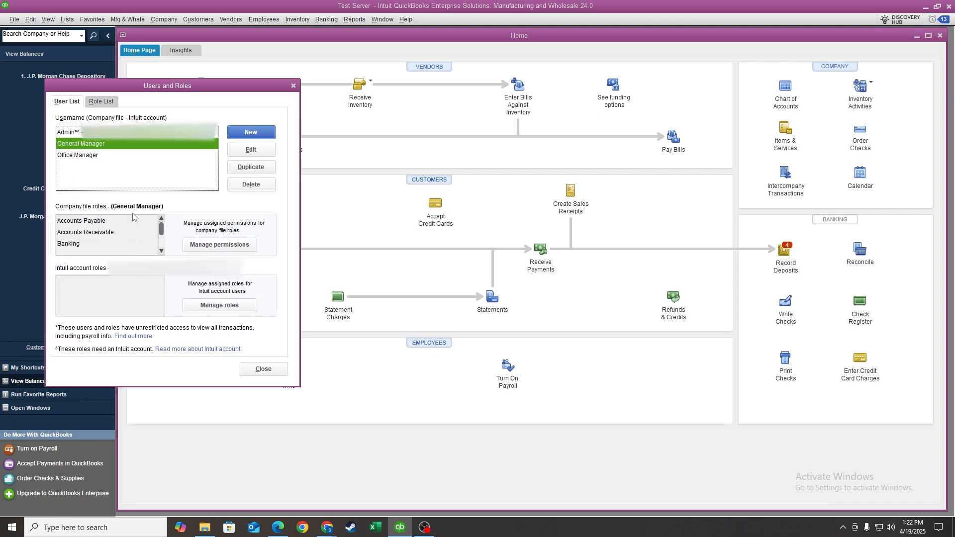
click(251, 149)
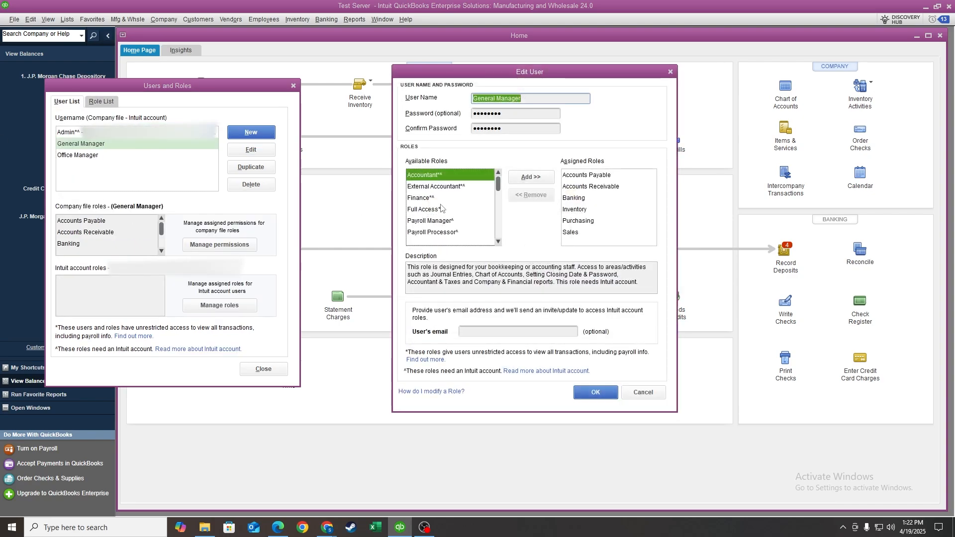
scroll(442, 206, down, 3)
scroll(454, 228, up, 3)
scroll(589, 204, down, 2)
scroll(592, 186, down, 1)
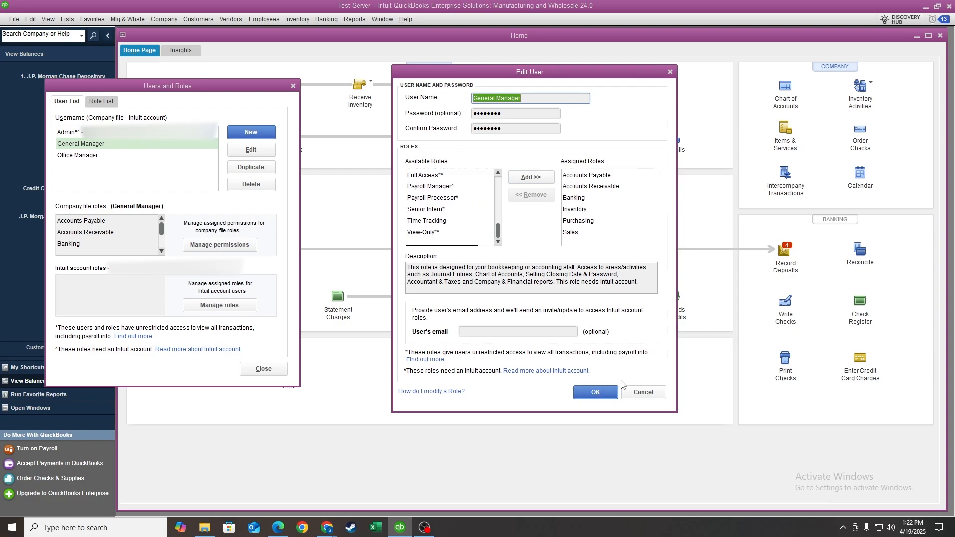
click(597, 393)
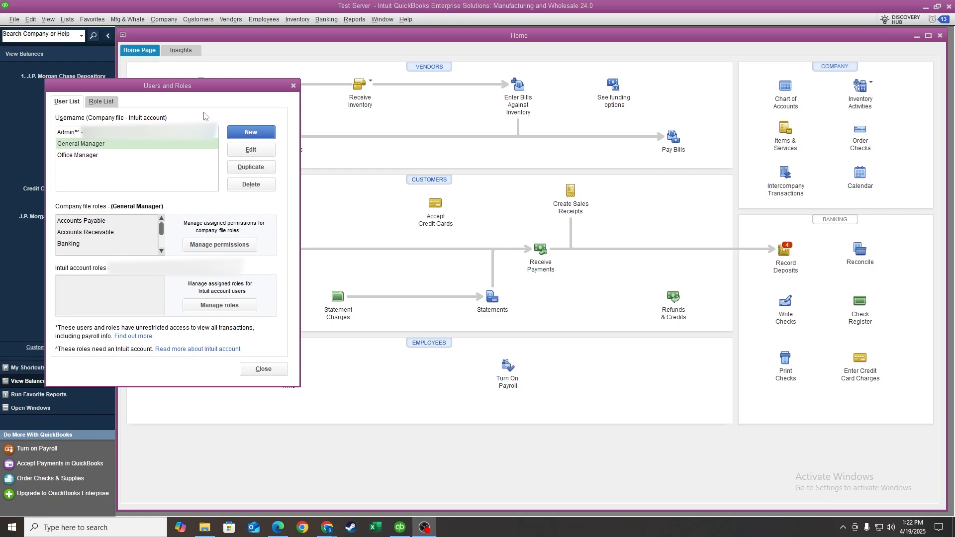
- Change the General Manager user's password, enter the matching confirmation password, and save the user
click(95, 149)
click(251, 150)
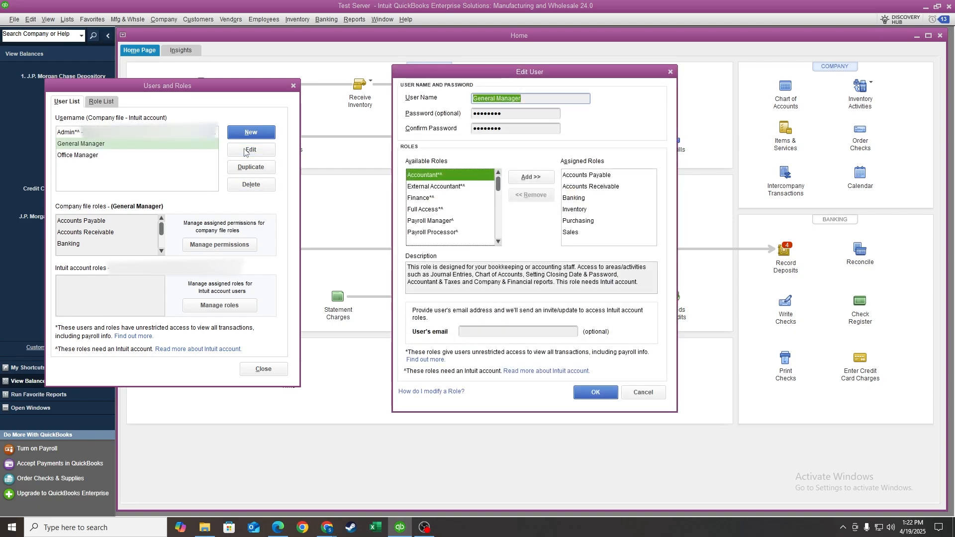
key(Tab)
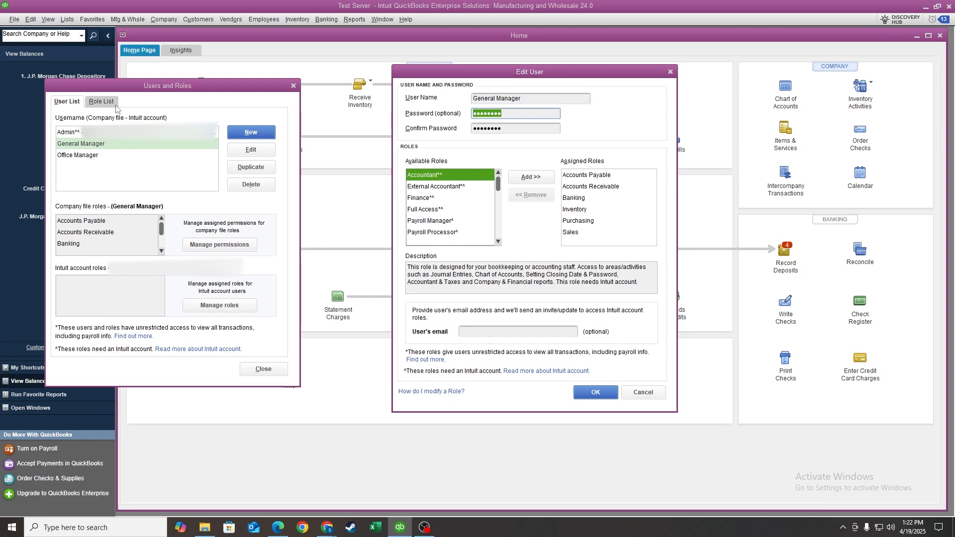
key(BackSpace)
key(Tab)
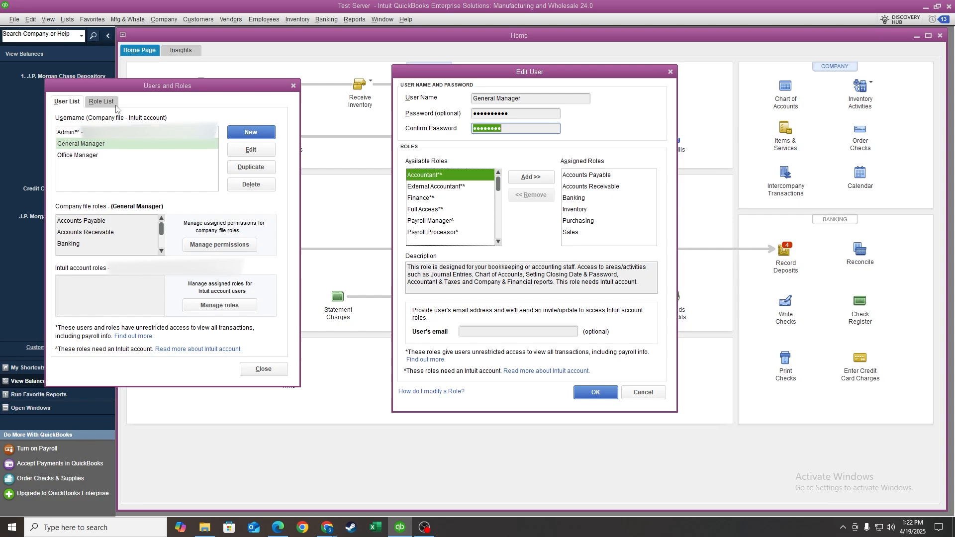
text(••)
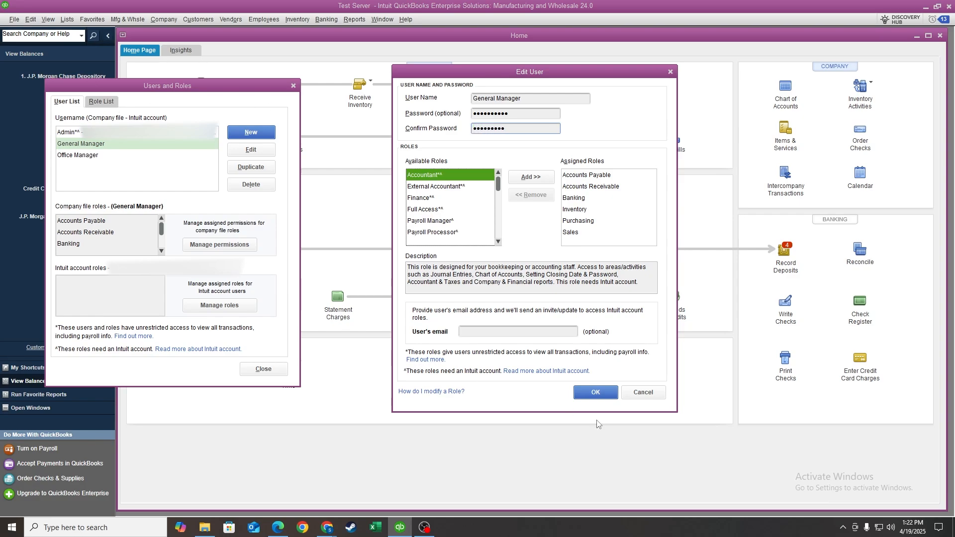
click(595, 393)
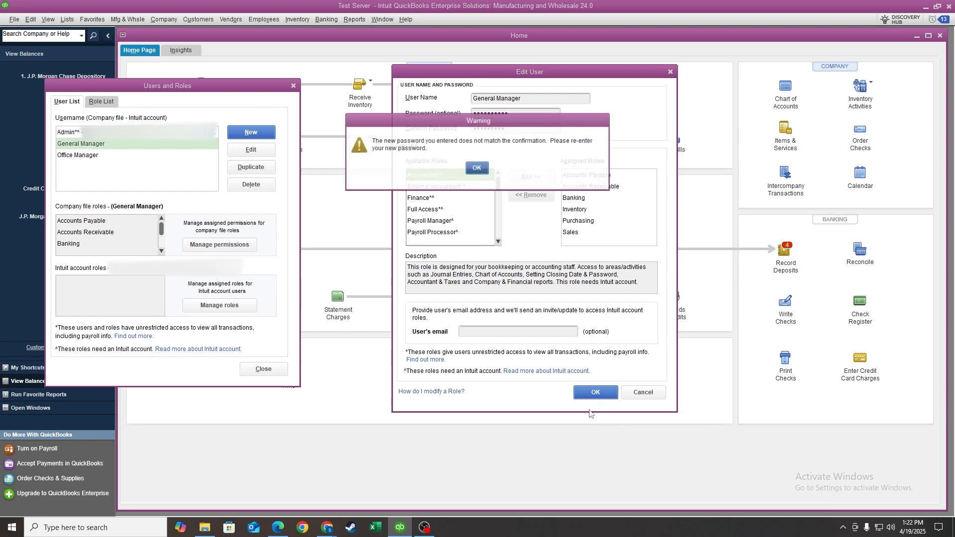
click(476, 168)
text(•••)
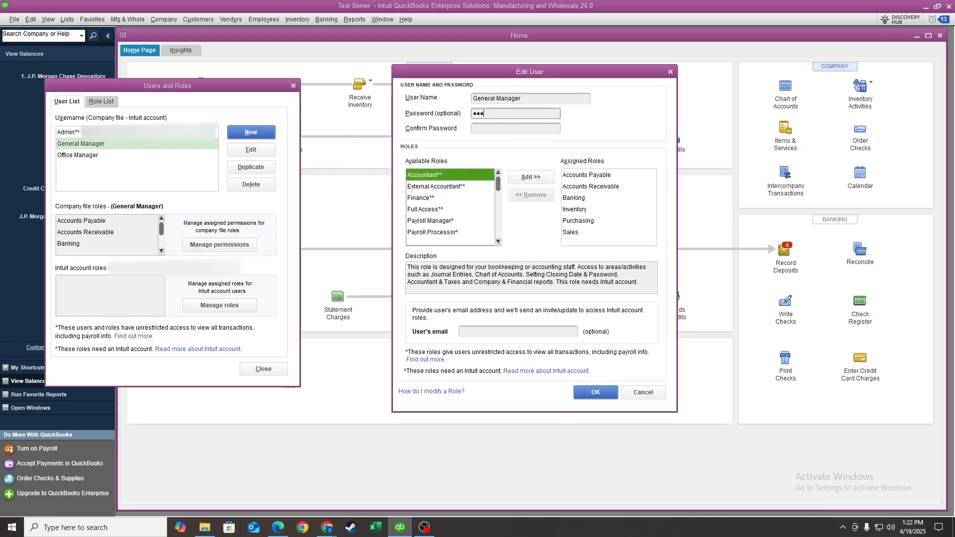
text(•)
key(Tab)
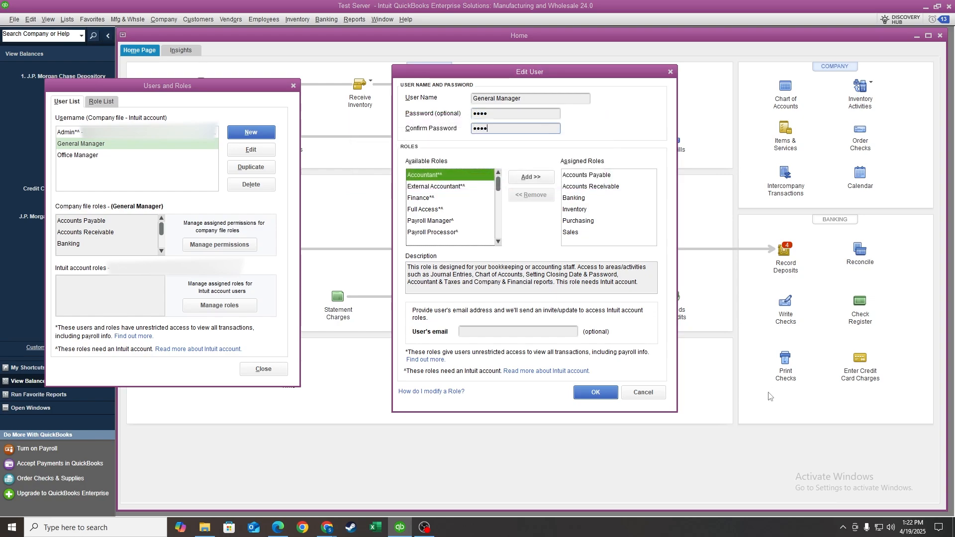
click(590, 394)
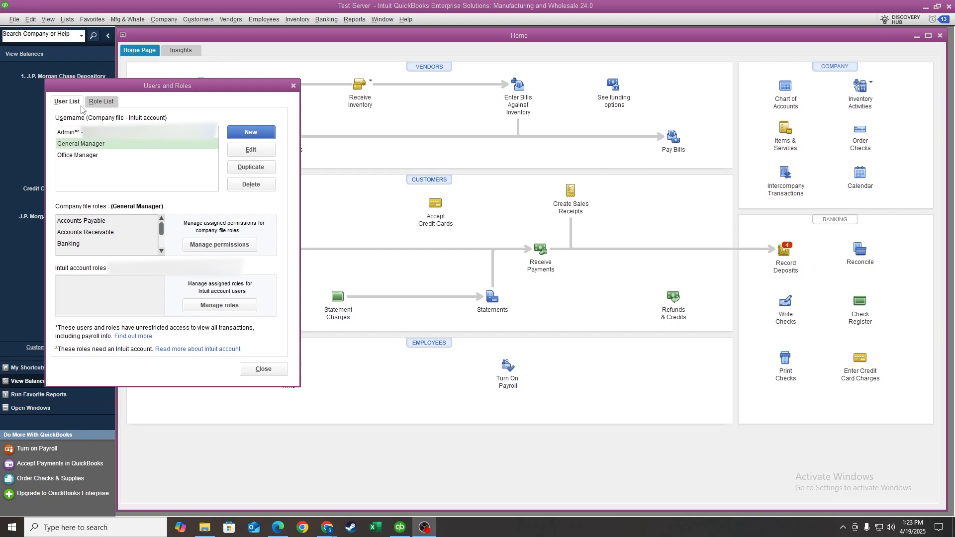
- Display the company file permissions report for the General Manager user, look through its access levels, and close the report
click(102, 101)
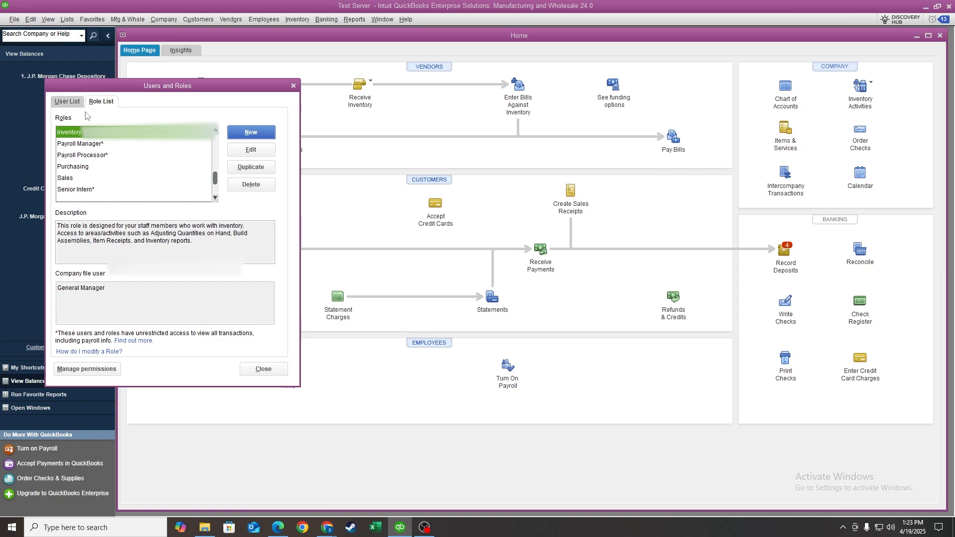
click(67, 101)
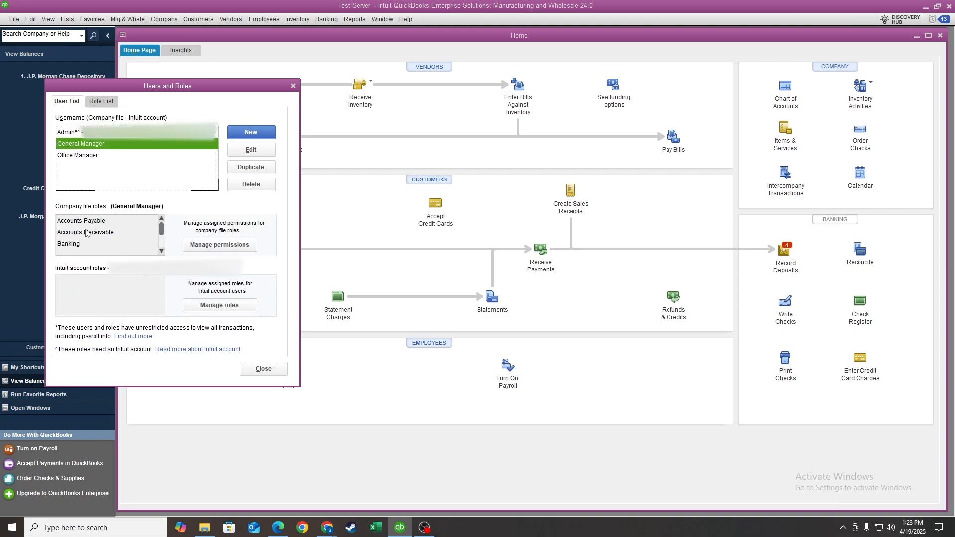
click(219, 244)
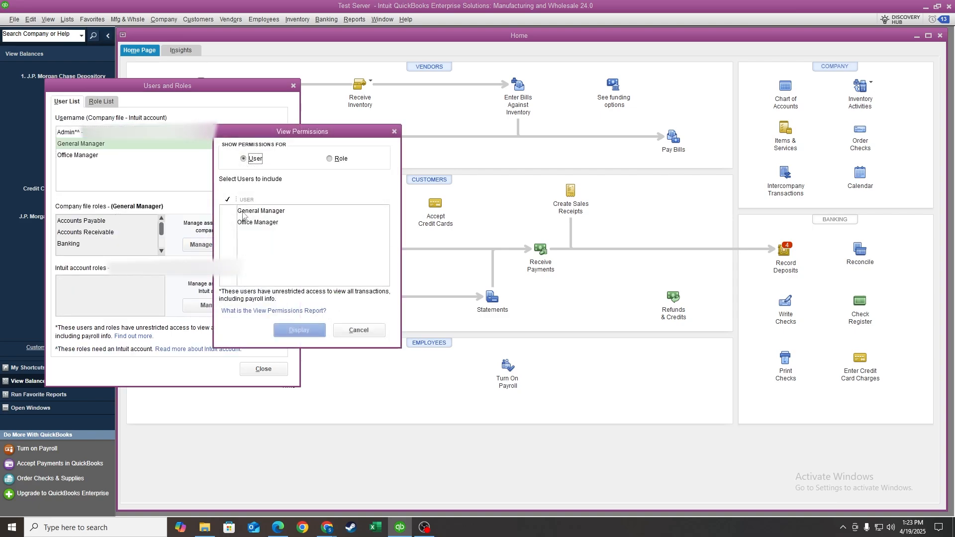
click(228, 207)
click(299, 331)
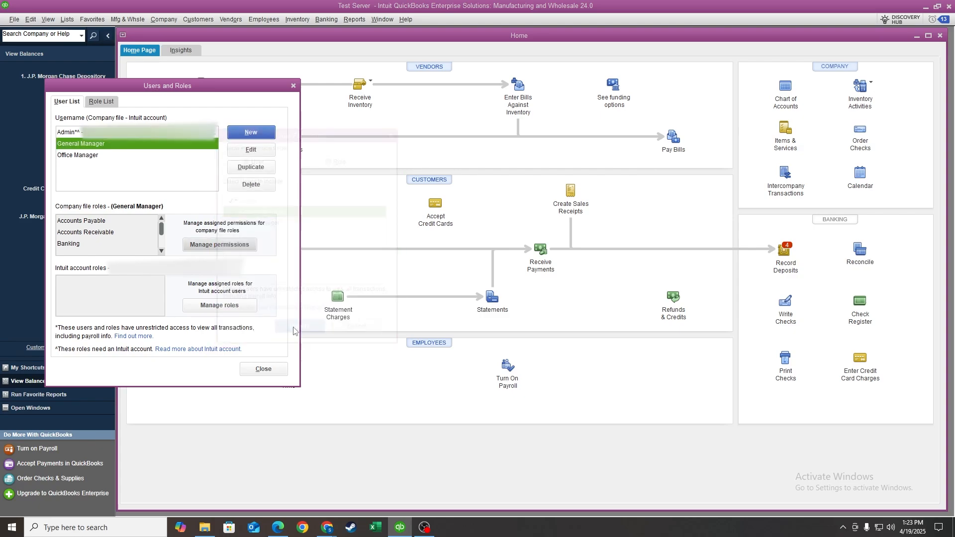
scroll(499, 143, down, 18)
scroll(529, 344, up, 14)
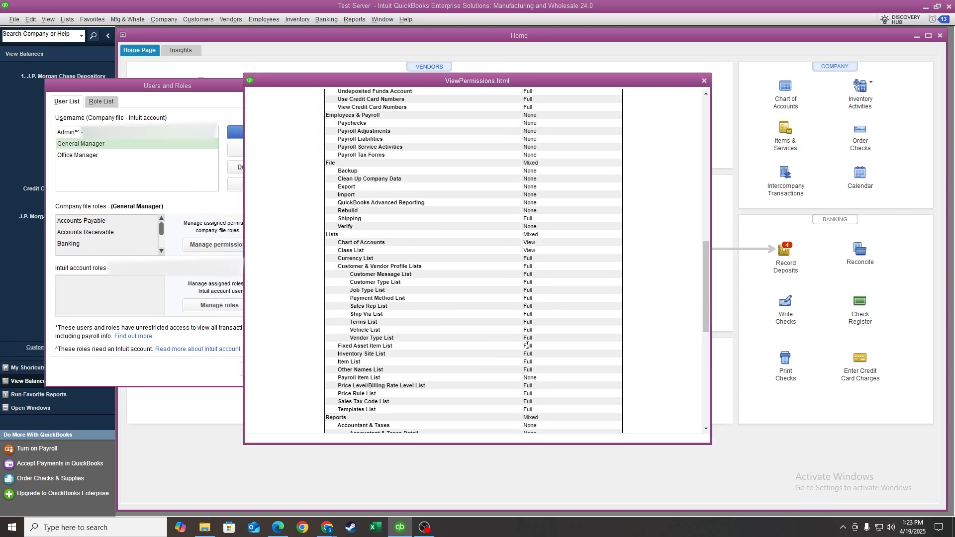
click(704, 81)
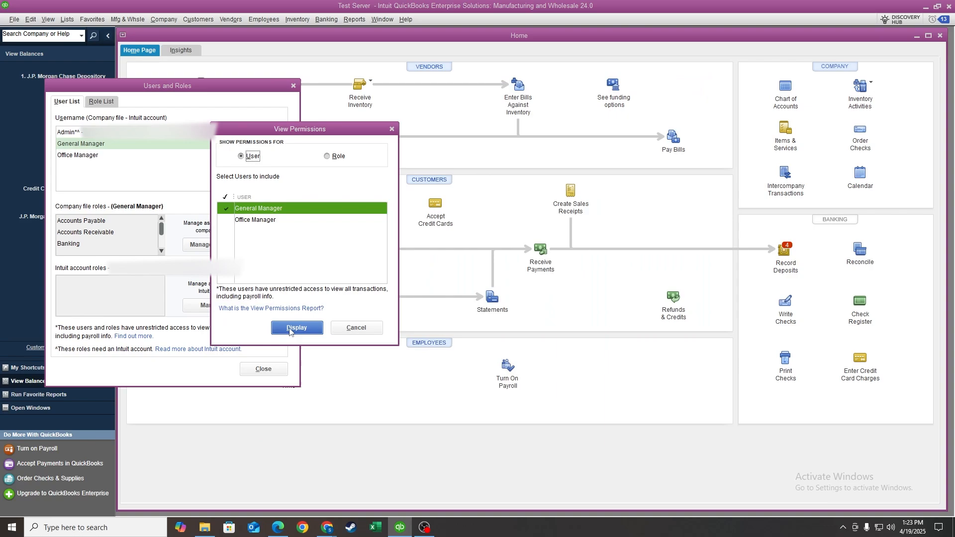
- Display the permissions report by role for the Senior Intern role
click(332, 158)
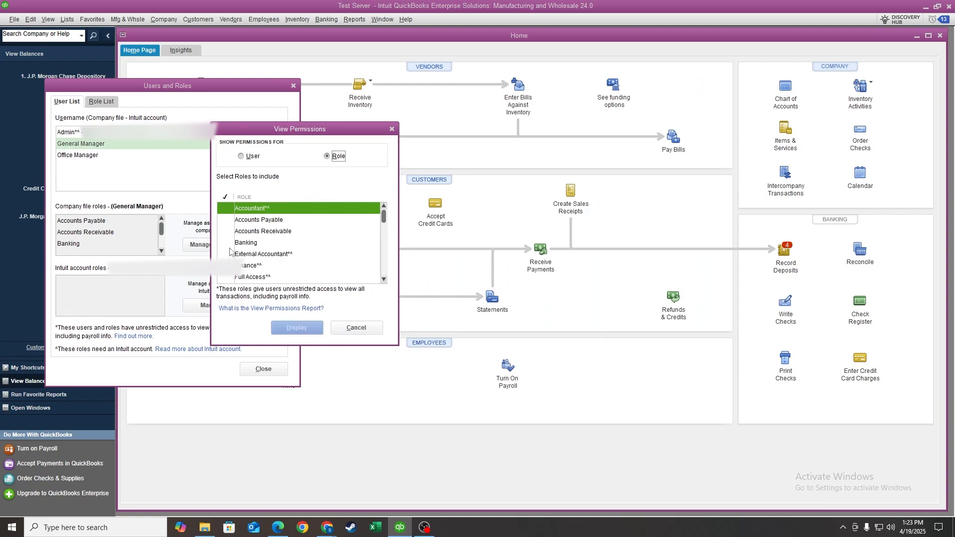
scroll(229, 251, down, 2)
click(226, 277)
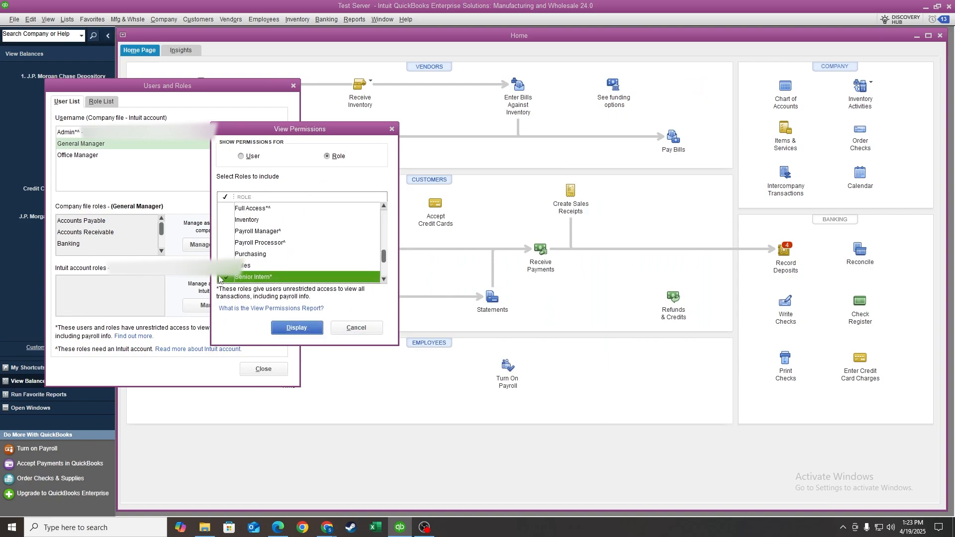
click(298, 328)
- Examine the Senior Intern role's access levels across all areas and activities, then close the report and the permissions selection
scroll(576, 241, down, 10)
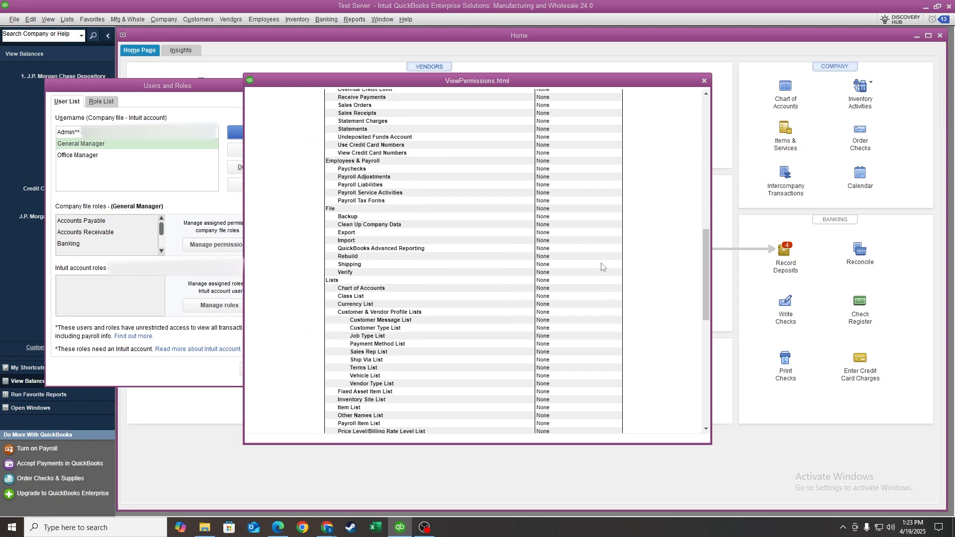
scroll(601, 267, down, 15)
scroll(529, 327, up, 20)
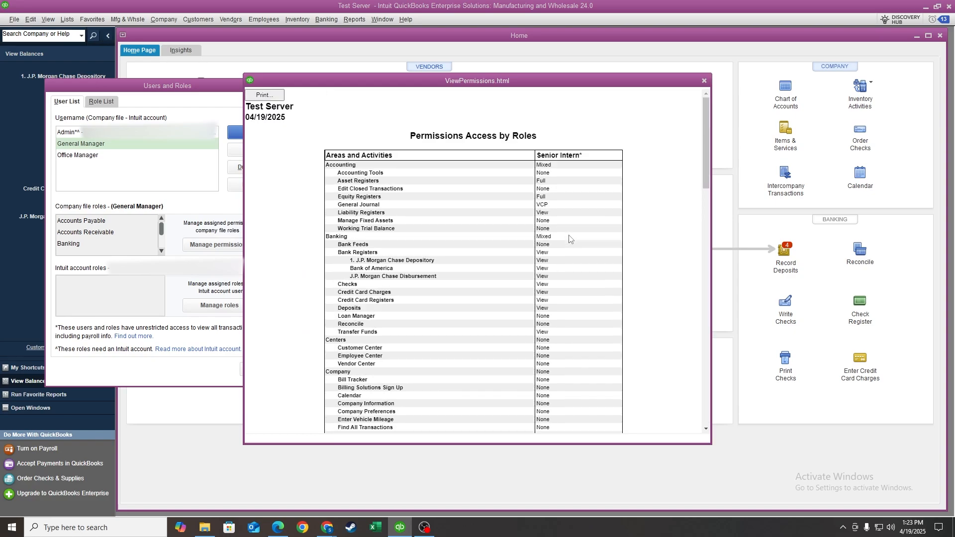
scroll(582, 239, down, 15)
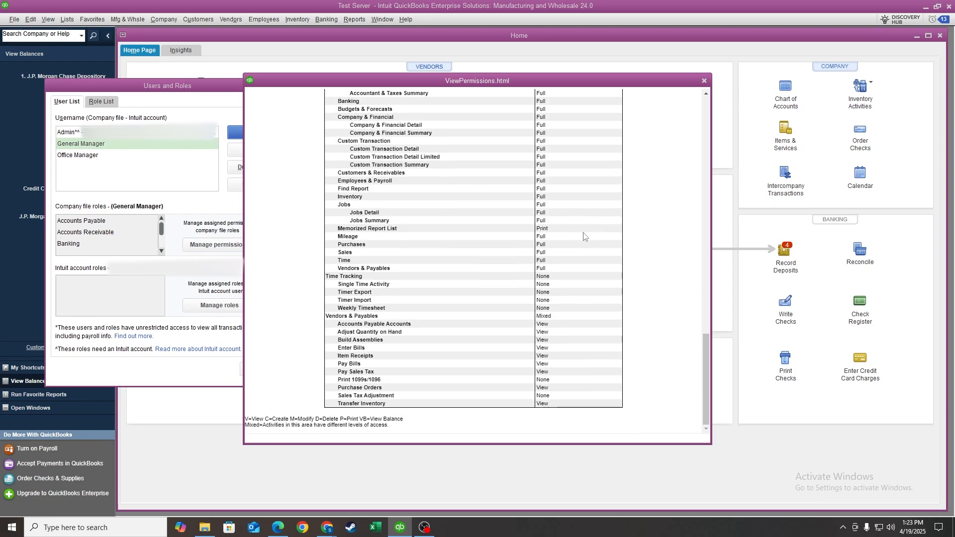
scroll(546, 233, up, 5)
scroll(546, 233, up, 6)
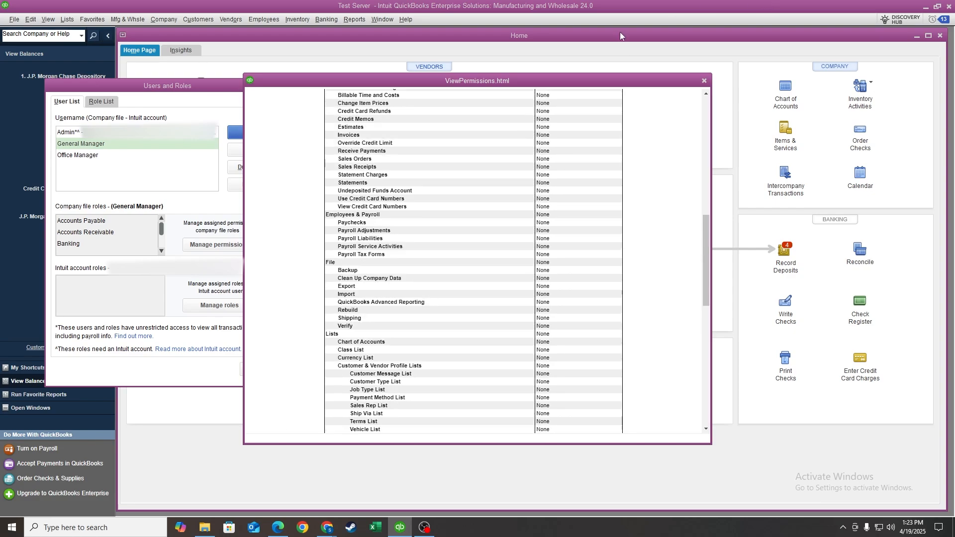
click(704, 81)
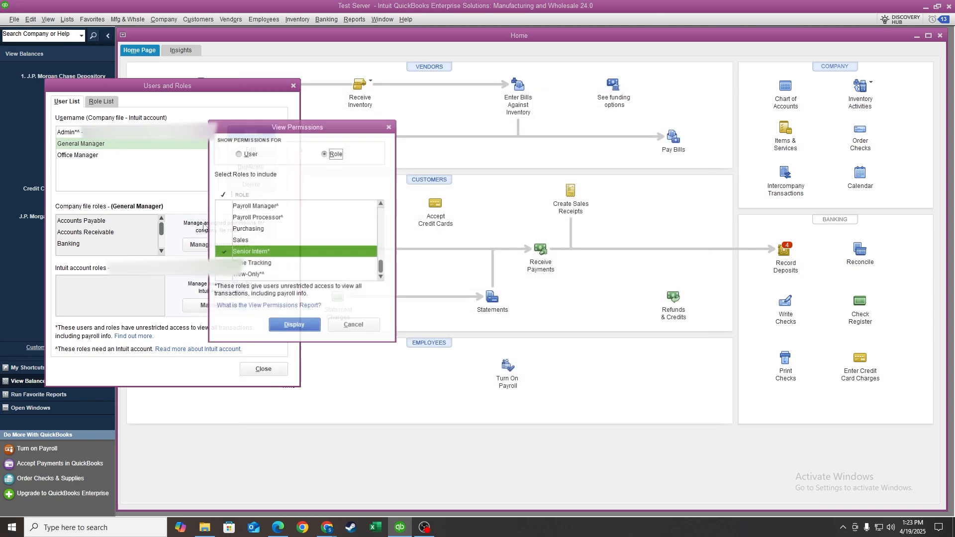
click(346, 328)
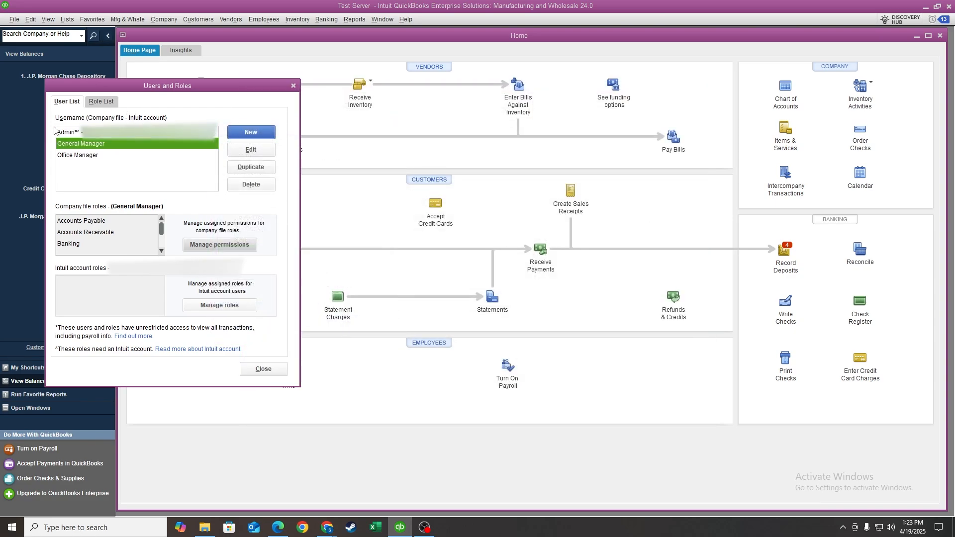
- Look over the company file's role list and return to the user list
click(102, 100)
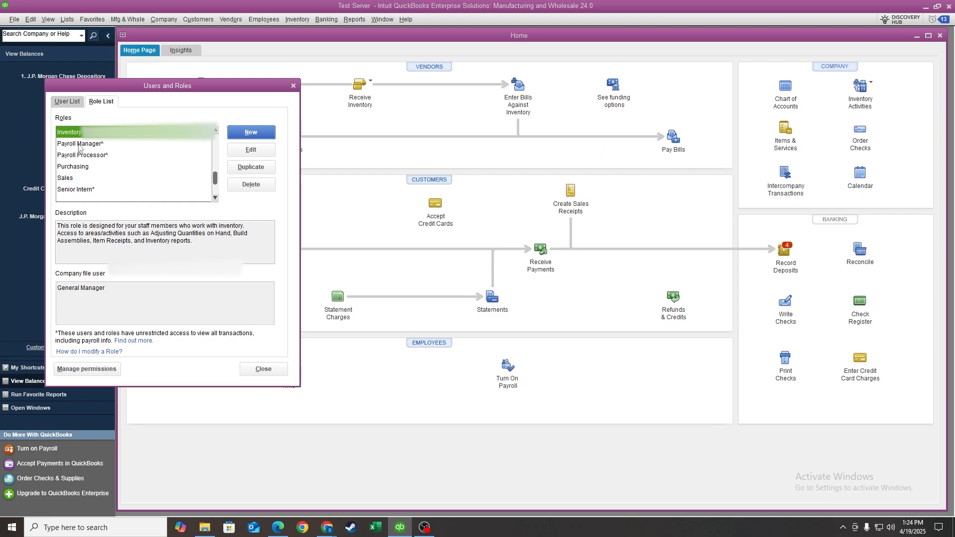
click(68, 103)
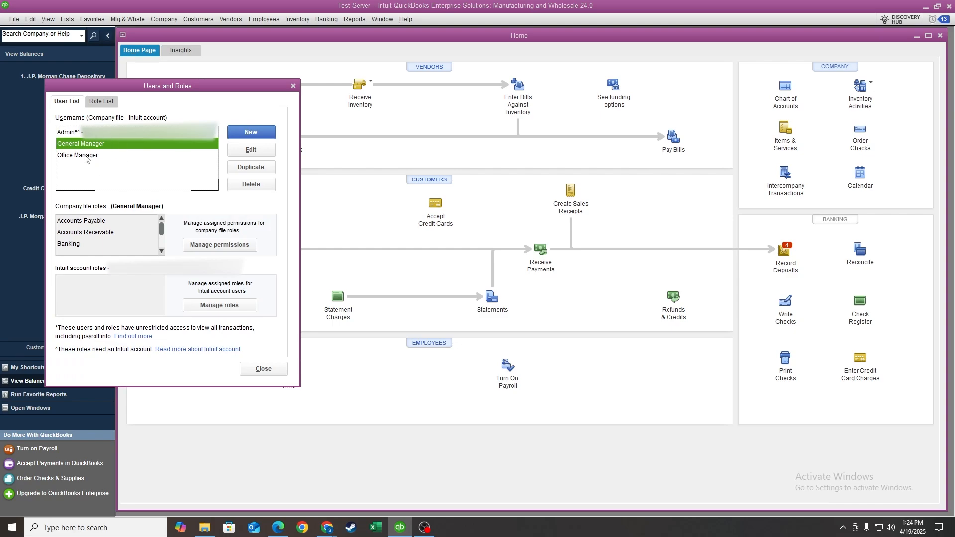